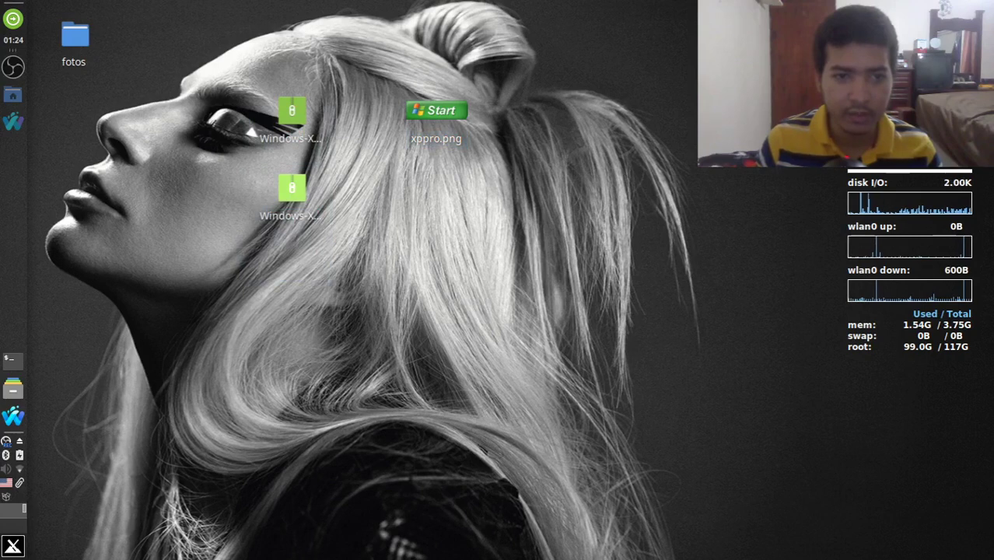
# Step: Switch from the desktop to Waterfox and review the search results for "xfce theme windows xp"
pyautogui.moveTo(245, 83); pyautogui.dragTo(369, 266)
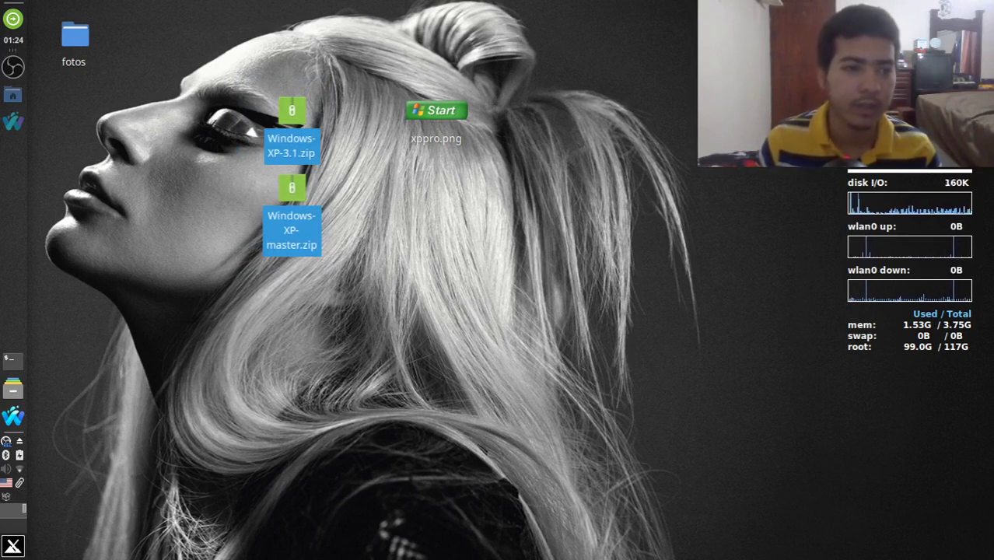
pyautogui.click(250, 133)
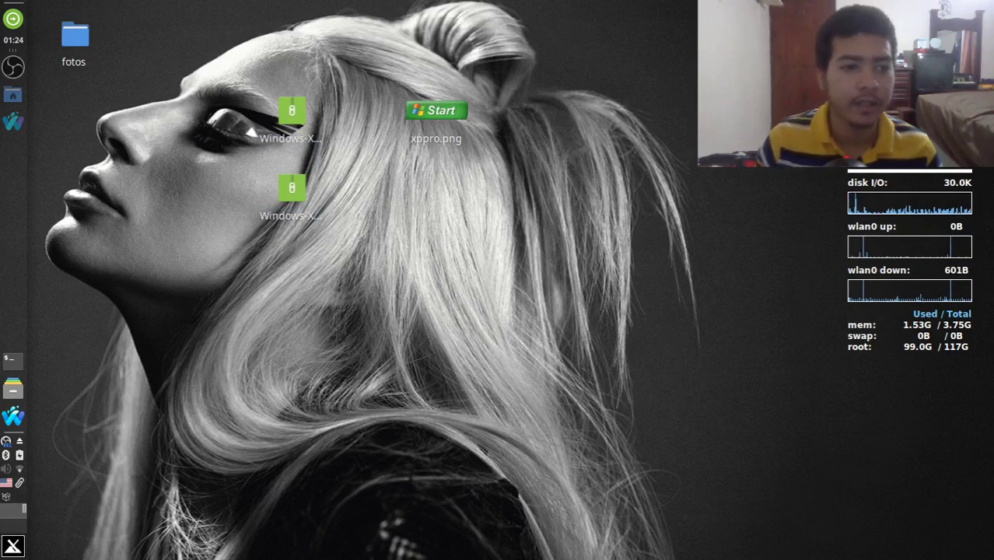
pyautogui.hotkey('alt', 'Tab')
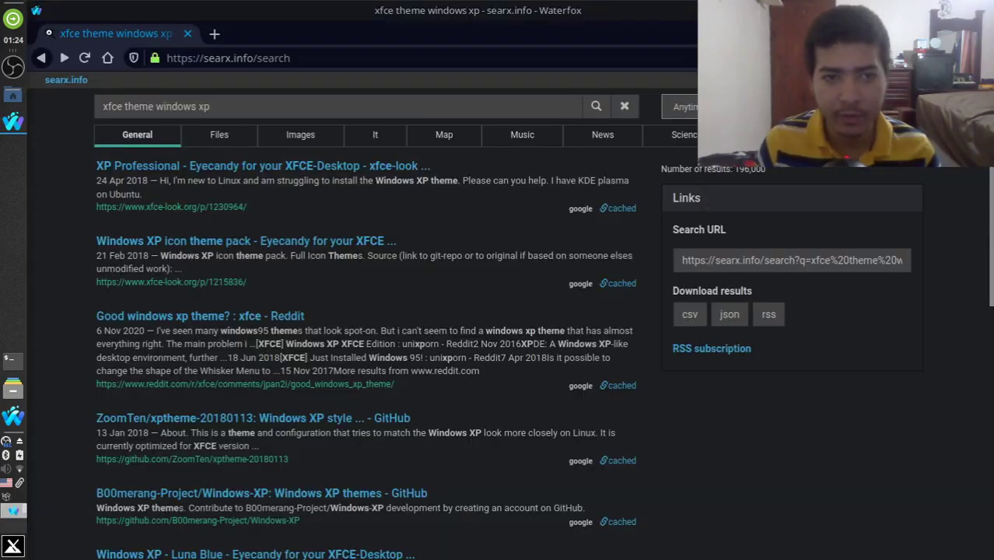
pyautogui.tripleClick(241, 106)
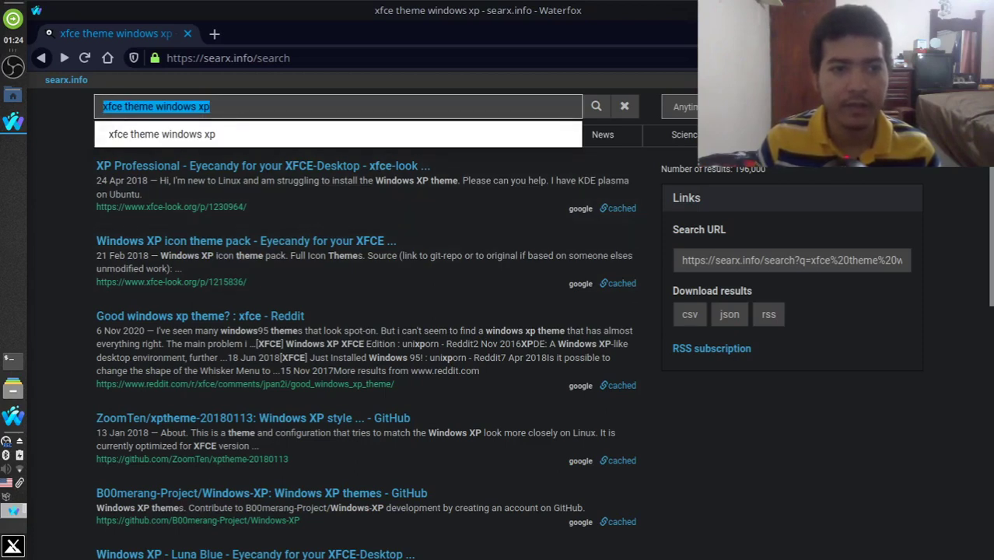
pyautogui.click(210, 106)
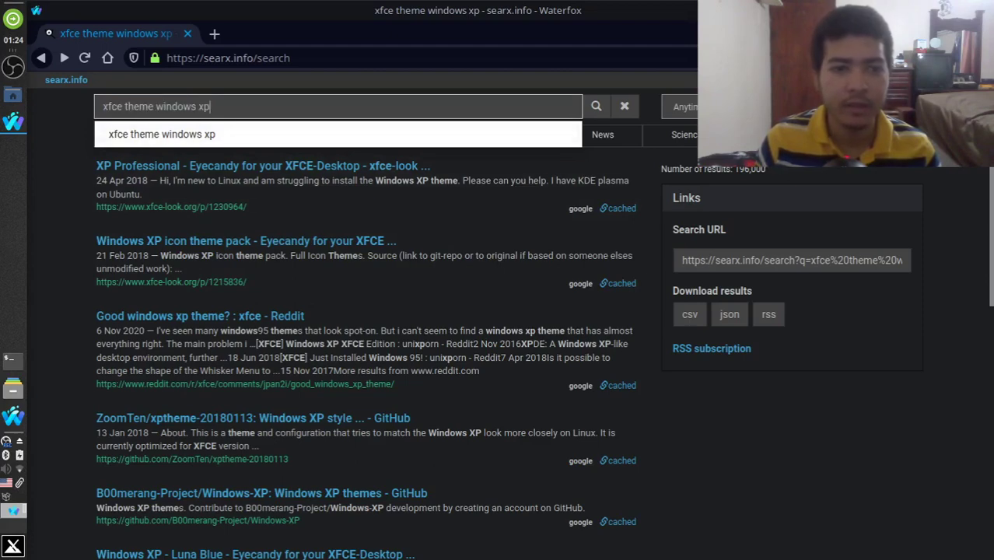
pyautogui.press('Escape')
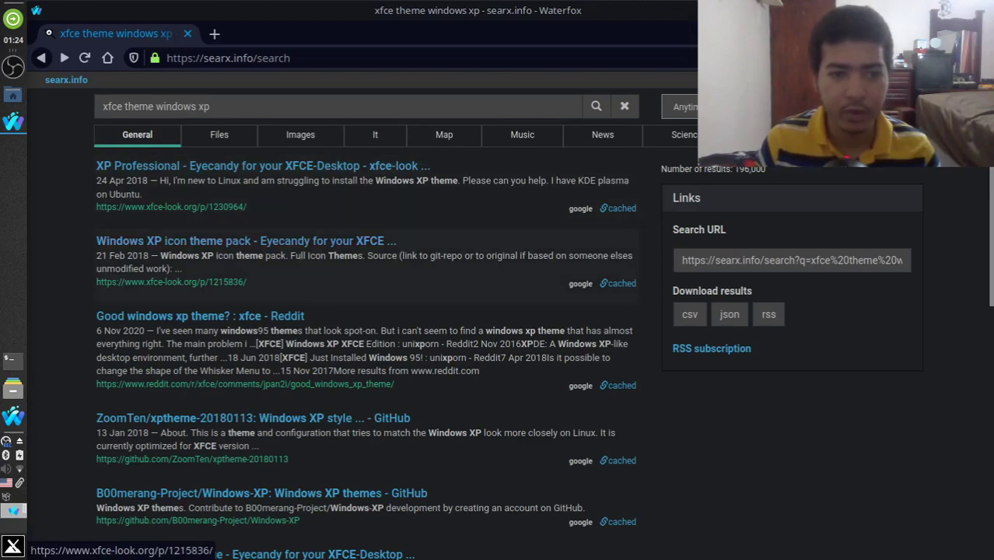
# Step: Open the XP Professional theme page, follow its 3.1.zip download to the save prompt, cancel it and return to the search results
pyautogui.click(263, 166)
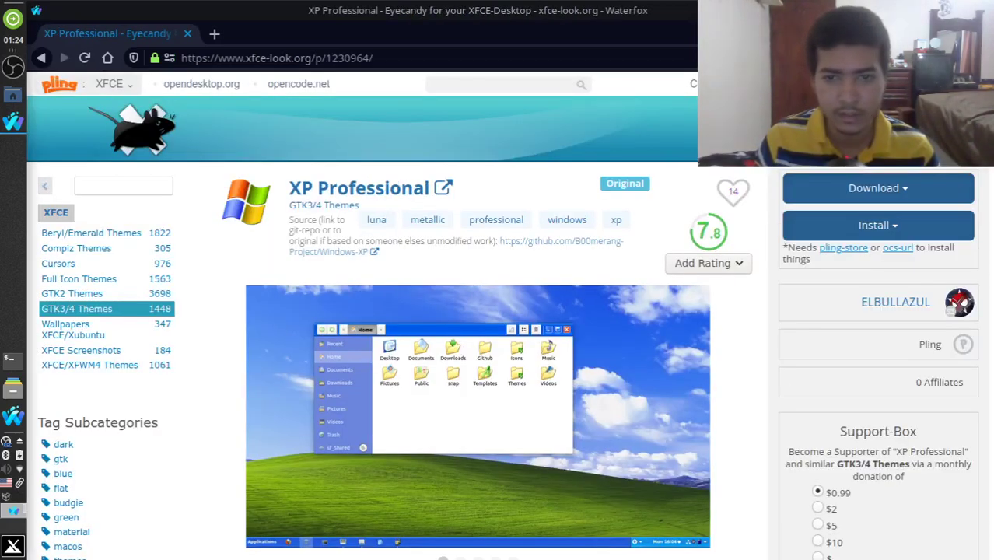
pyautogui.click(877, 187)
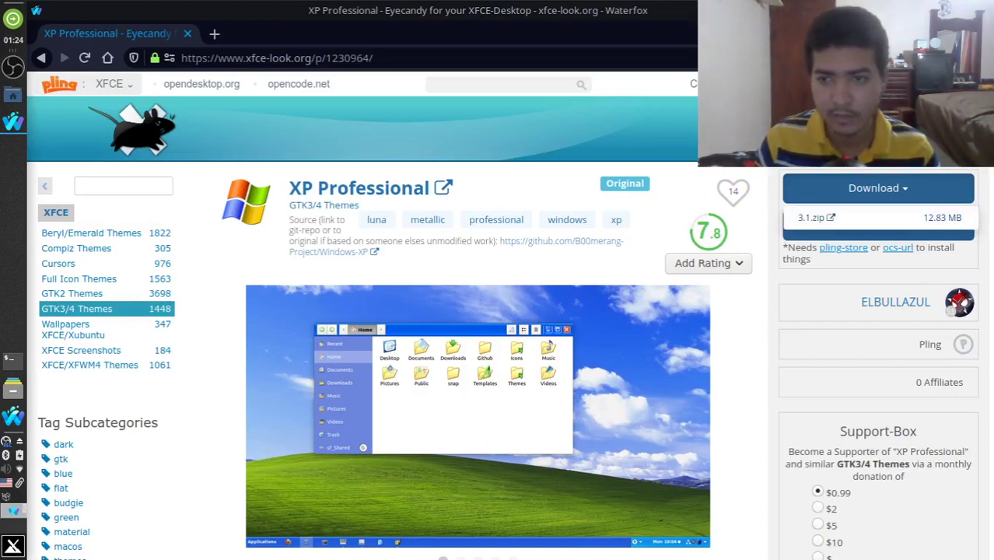
pyautogui.click(815, 218)
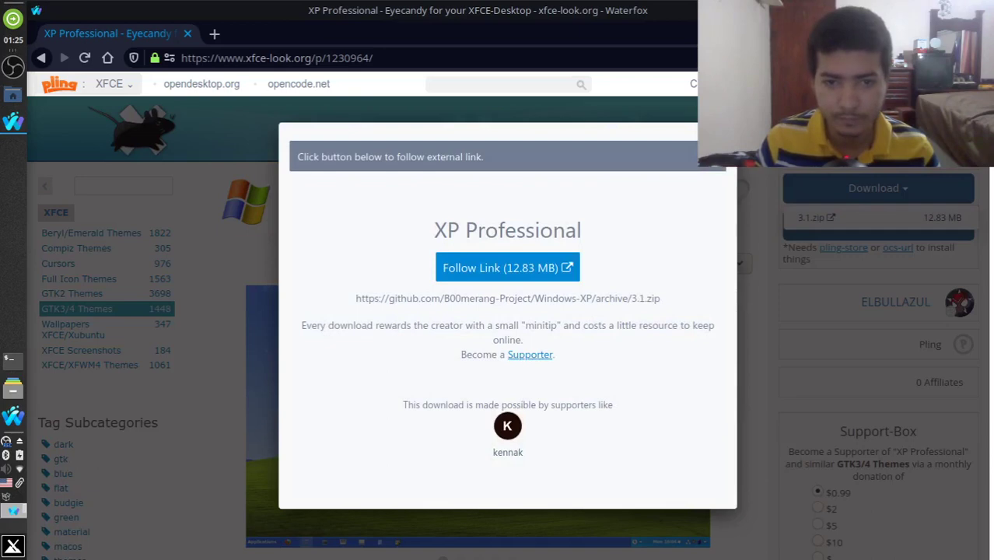
pyautogui.click(507, 268)
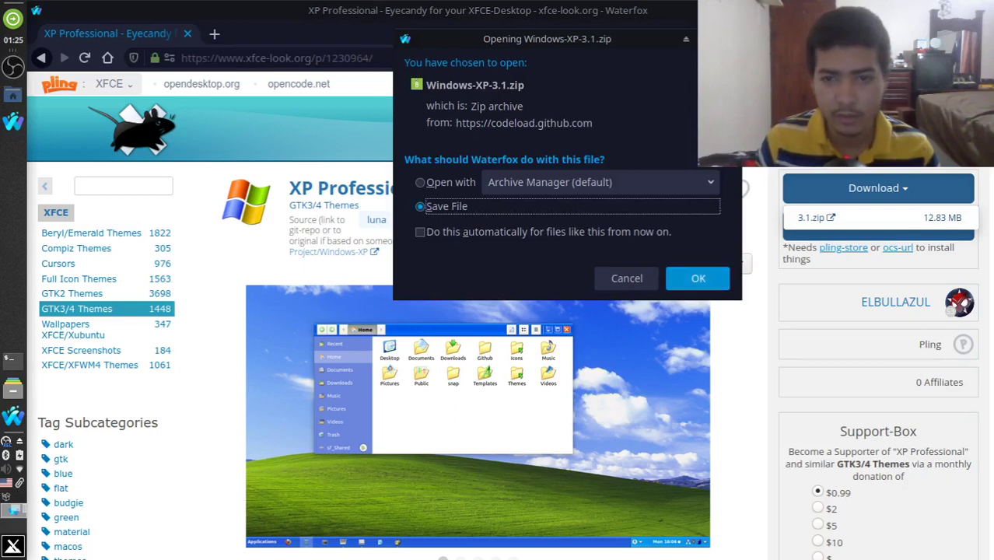
pyautogui.click(626, 279)
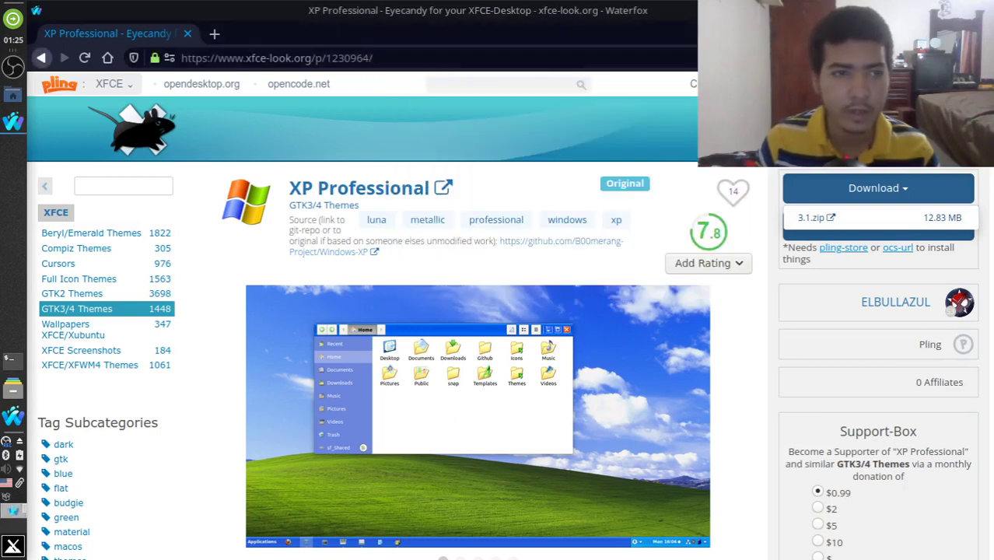
pyautogui.click(41, 58)
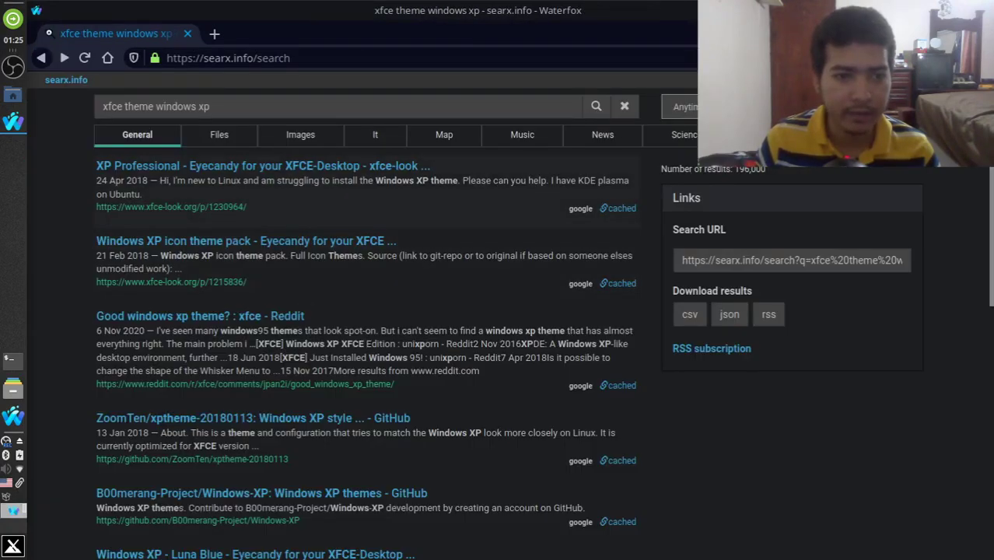
# Step: Open the Windows XP icon theme pack page, follow its master download to the save prompt, cancel it and return to the results
pyautogui.click(246, 241)
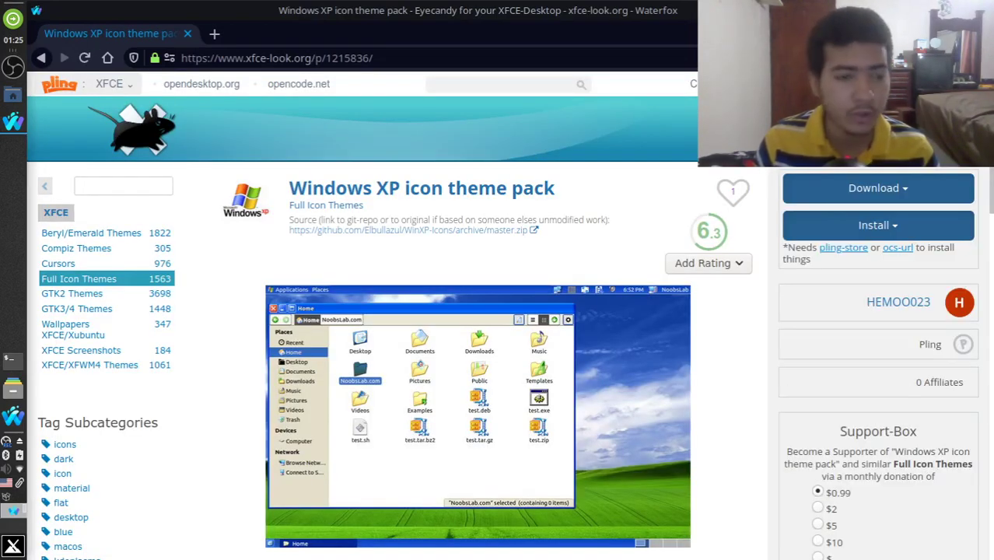
pyautogui.click(878, 189)
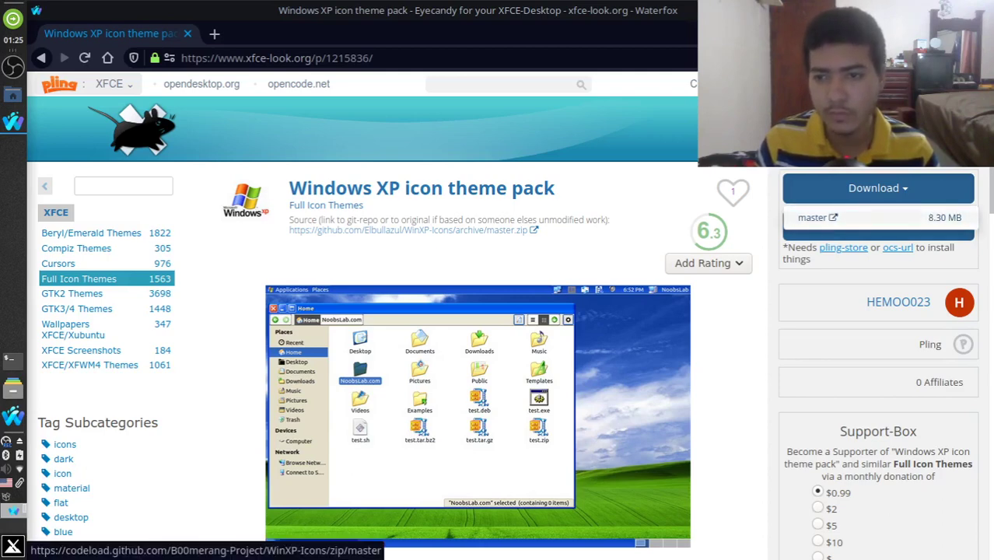
pyautogui.click(816, 218)
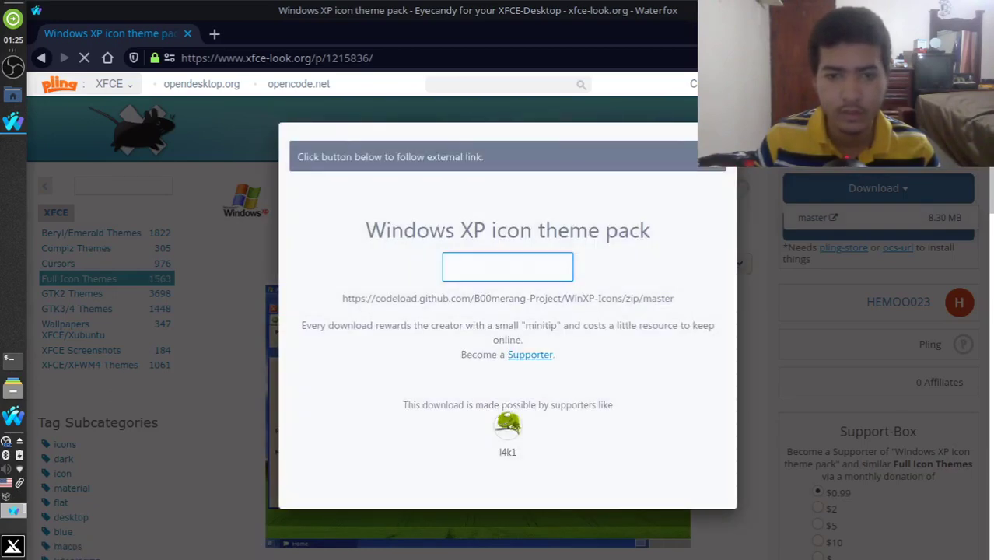
pyautogui.click(507, 267)
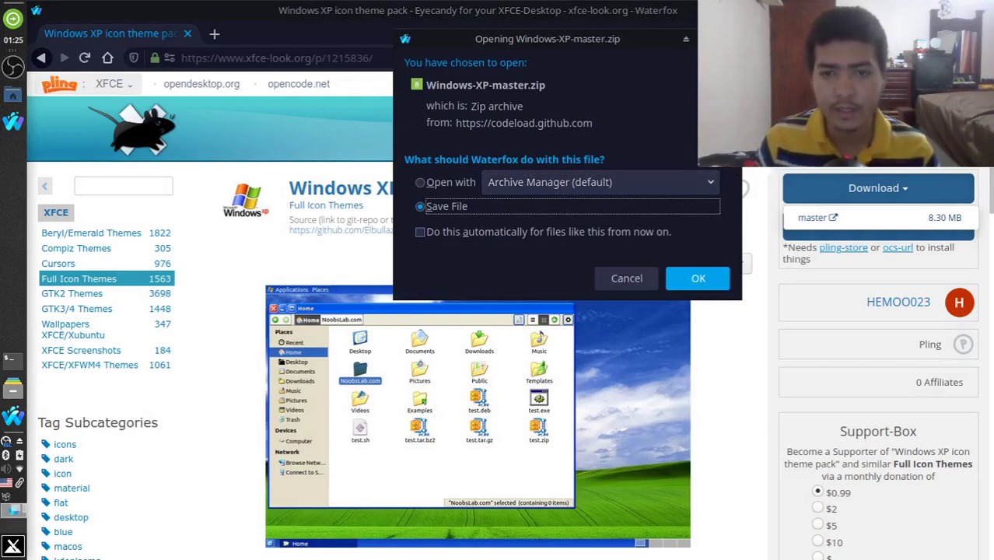
pyautogui.click(627, 278)
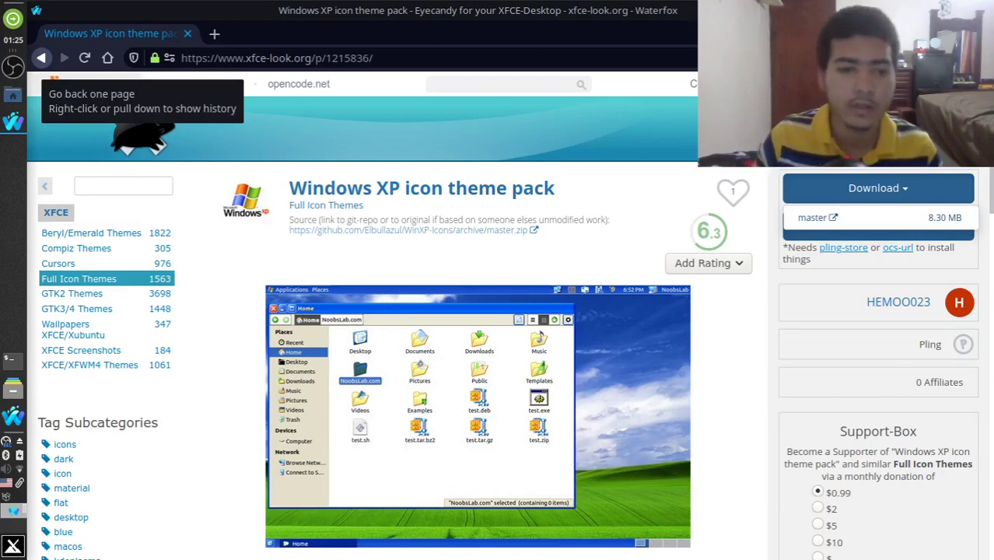
pyautogui.click(41, 58)
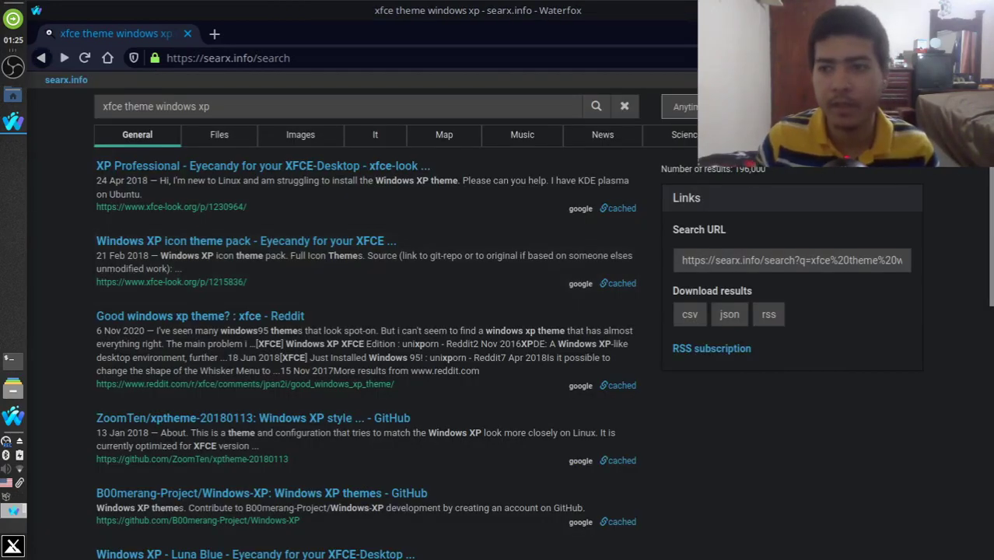
# Step: Show the desktop and move xppro.png next to the two Windows XP zip archives
pyautogui.press('super+d')
pyautogui.moveTo(437, 112); pyautogui.dragTo(366, 117)
pyautogui.moveTo(404, 379); pyautogui.dragTo(268, 85)
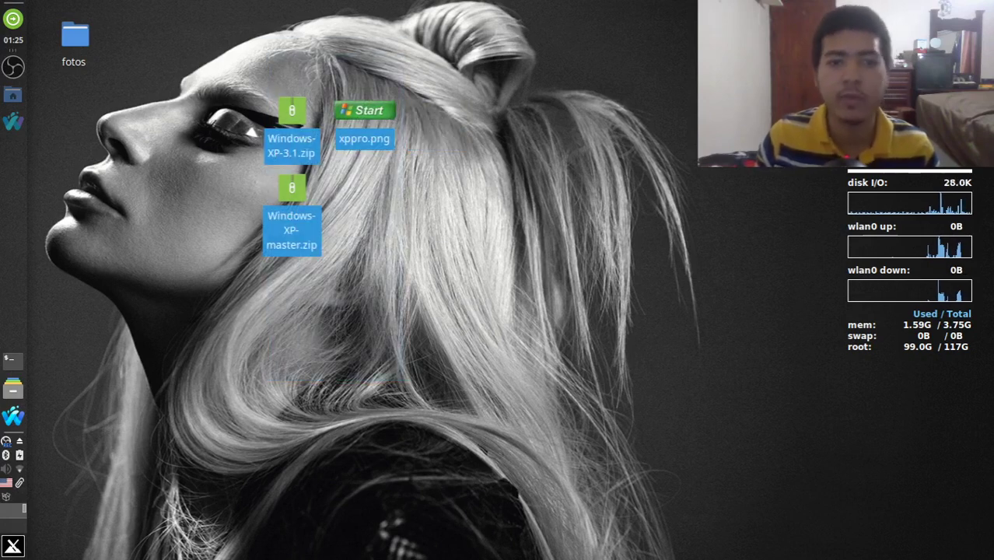
pyautogui.click(511, 296)
pyautogui.moveTo(512, 297); pyautogui.dragTo(231, 81)
pyautogui.click(231, 81)
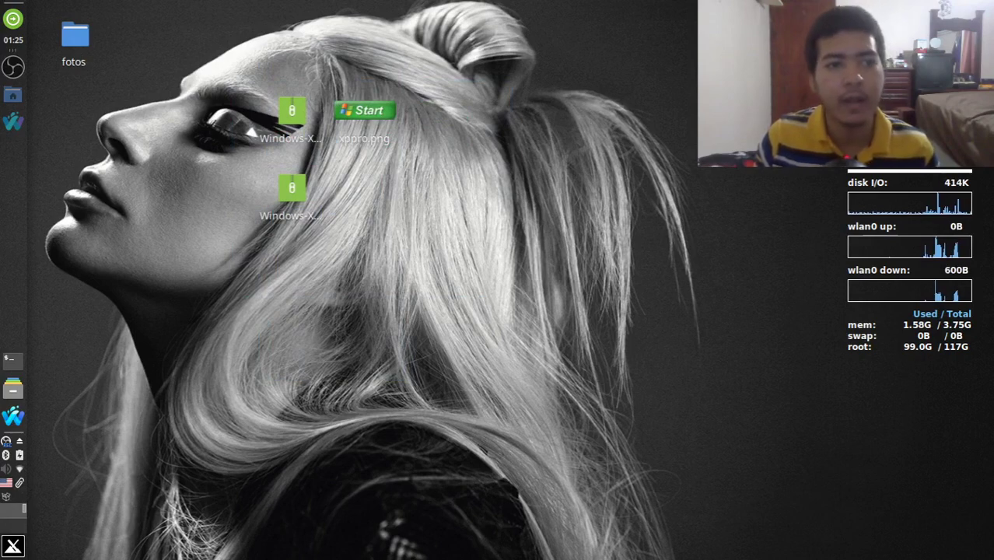
# Step: Open the home folder in the file manager and highlight the user's folder name in its path
pyautogui.click(12, 95)
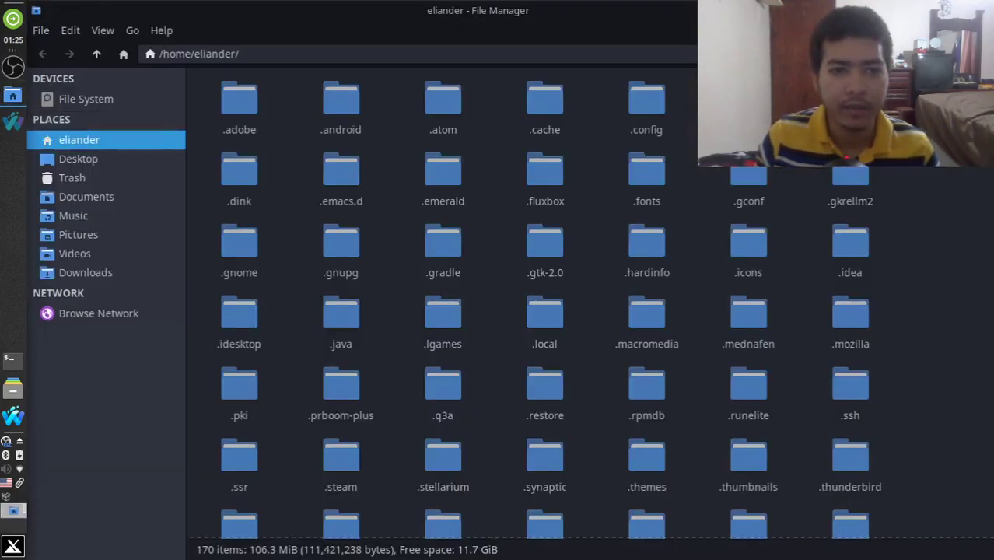
pyautogui.hotkey('ctrl', 'l')
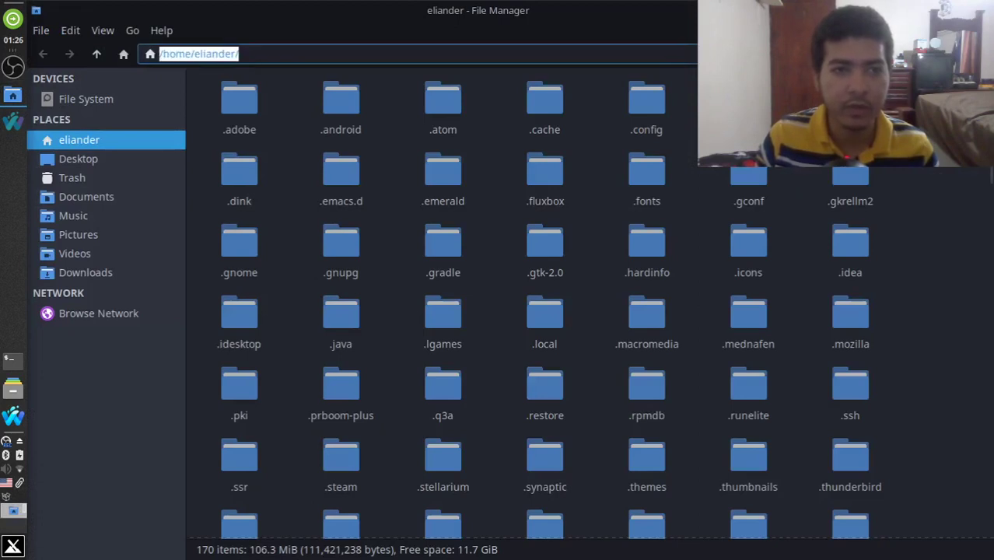
pyautogui.click(240, 54)
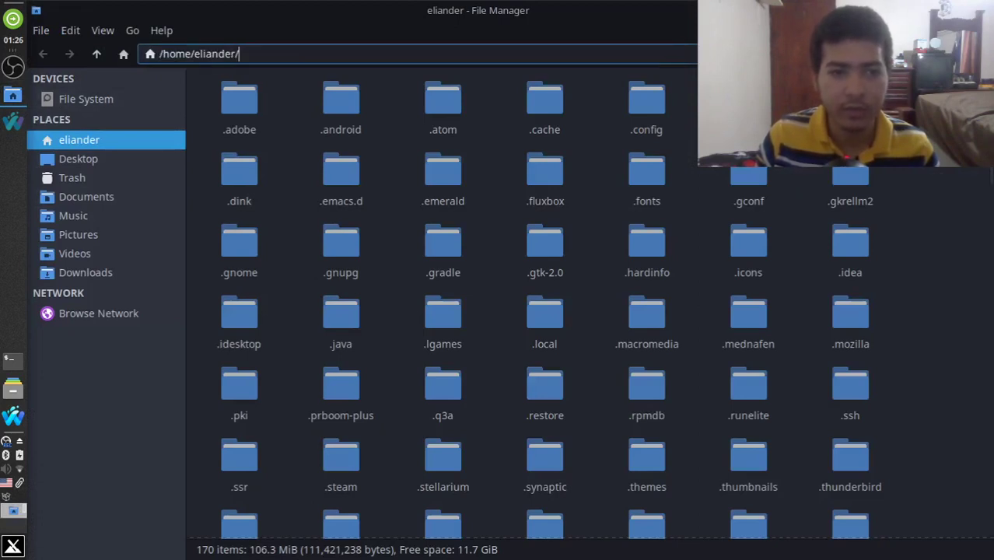
pyautogui.hotkey('ctrl', 'shift', 'Left')
pyautogui.hotkey('ctrl', 'shift', 'Left')
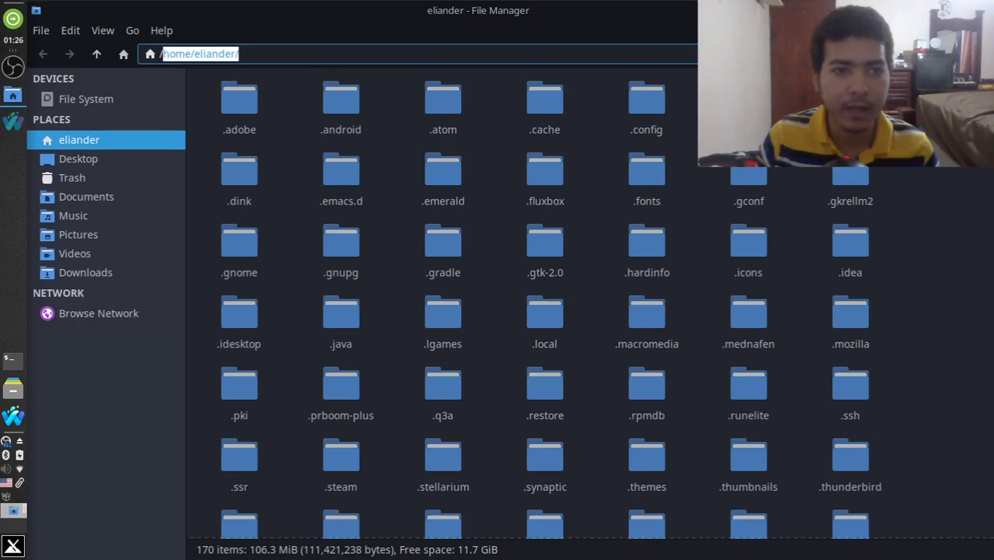
pyautogui.press('End')
pyautogui.hotkey('shift', 'Left')
pyautogui.hotkey('shift', 'Left')
pyautogui.hotkey('shift', 'Left')
pyautogui.hotkey('shift', 'Left')
pyautogui.hotkey('shift', 'Left')
pyautogui.hotkey('shift', 'Left')
pyautogui.hotkey('shift', 'Left')
pyautogui.hotkey('shift', 'Left')
pyautogui.hotkey('shift', 'Left')
pyautogui.hotkey('shift', 'Left')
pyautogui.hotkey('shift', 'Left')
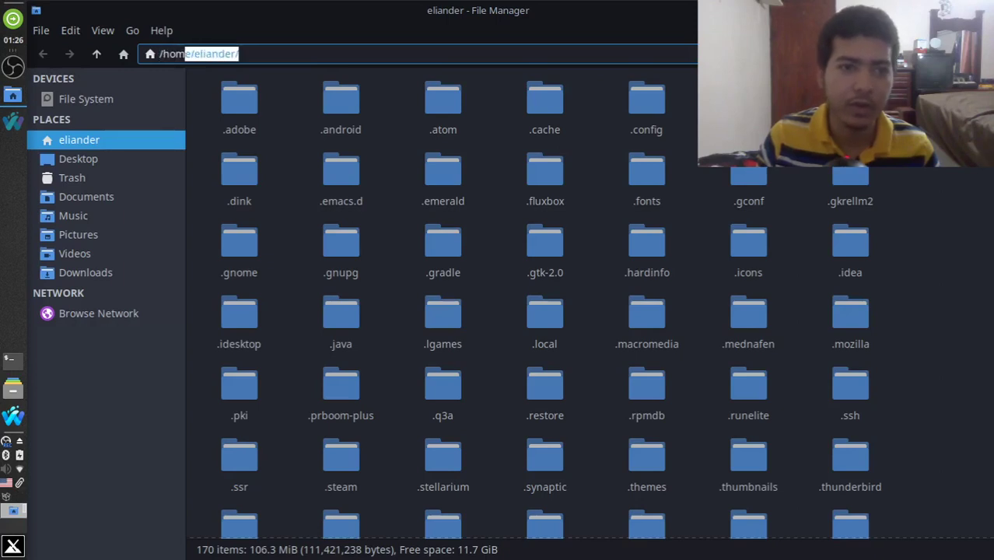
pyautogui.press('End')
pyautogui.hotkey('shift', 'Left')
pyautogui.hotkey('shift', 'Left')
pyautogui.hotkey('shift', 'Left')
pyautogui.hotkey('shift', 'Left')
pyautogui.hotkey('shift', 'Left')
pyautogui.hotkey('shift', 'Left')
pyautogui.hotkey('shift', 'Left')
pyautogui.hotkey('shift', 'Left')
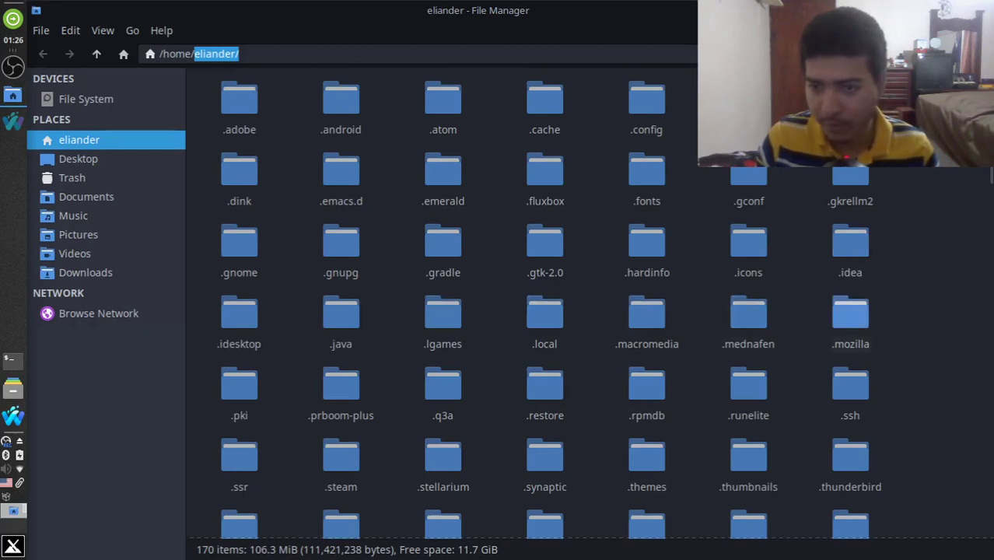
# Step: Start renaming the .themes folder, re-enter .themes as its name, and cancel the rename
pyautogui.rightClick(646, 464)
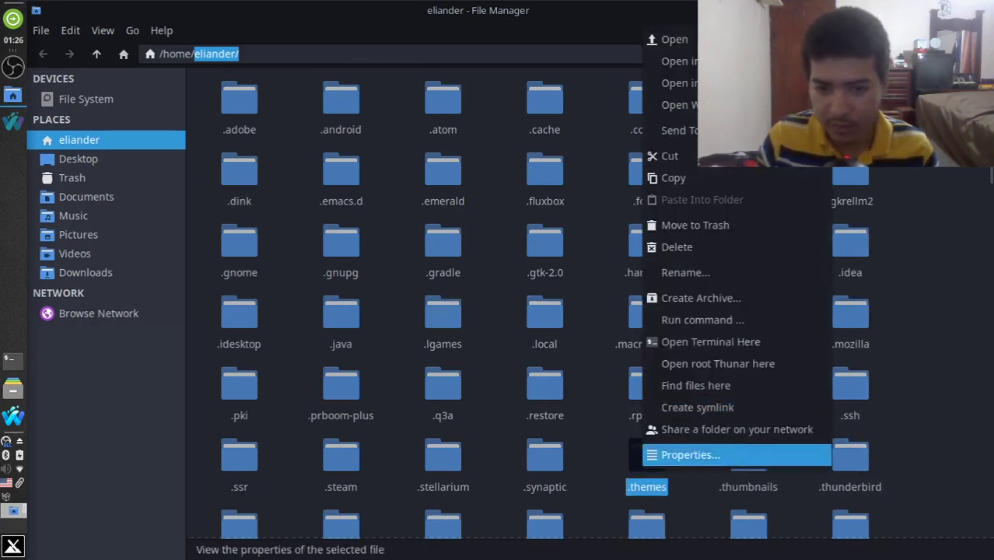
pyautogui.press('Escape')
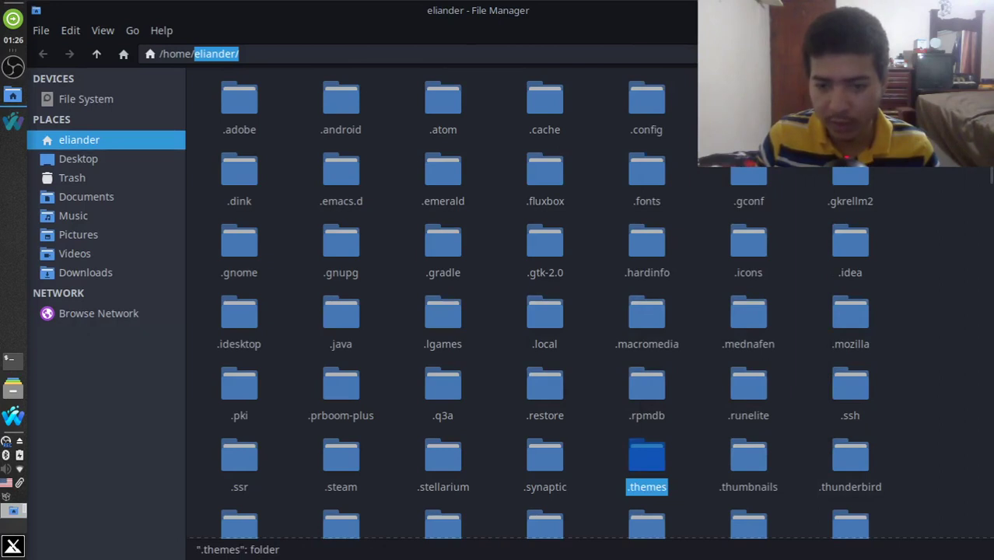
pyautogui.rightClick(645, 467)
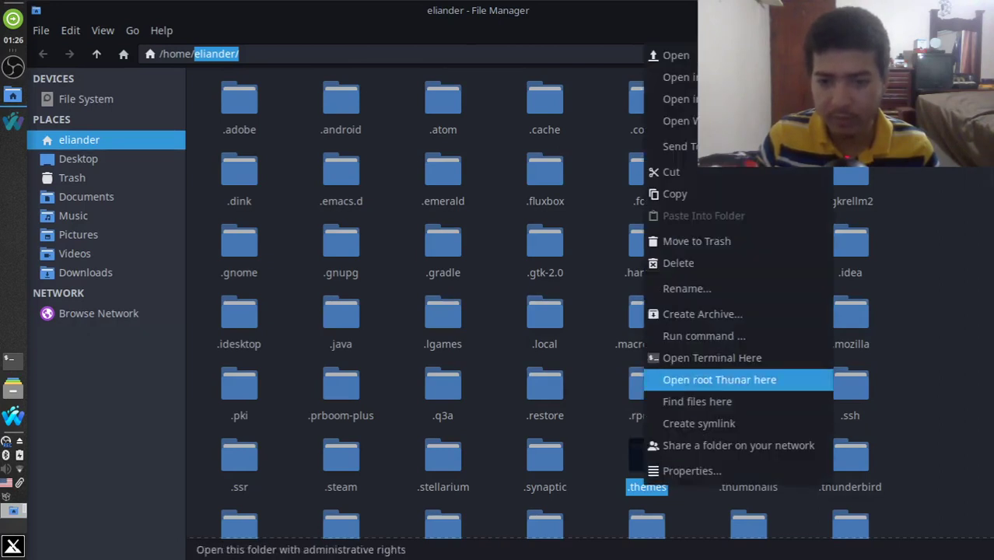
pyautogui.click(688, 289)
pyautogui.click(506, 310)
pyautogui.press('BackSpace')
pyautogui.press('BackSpace')
pyautogui.press('BackSpace')
pyautogui.press('BackSpace')
pyautogui.press('BackSpace')
pyautogui.press('BackSpace')
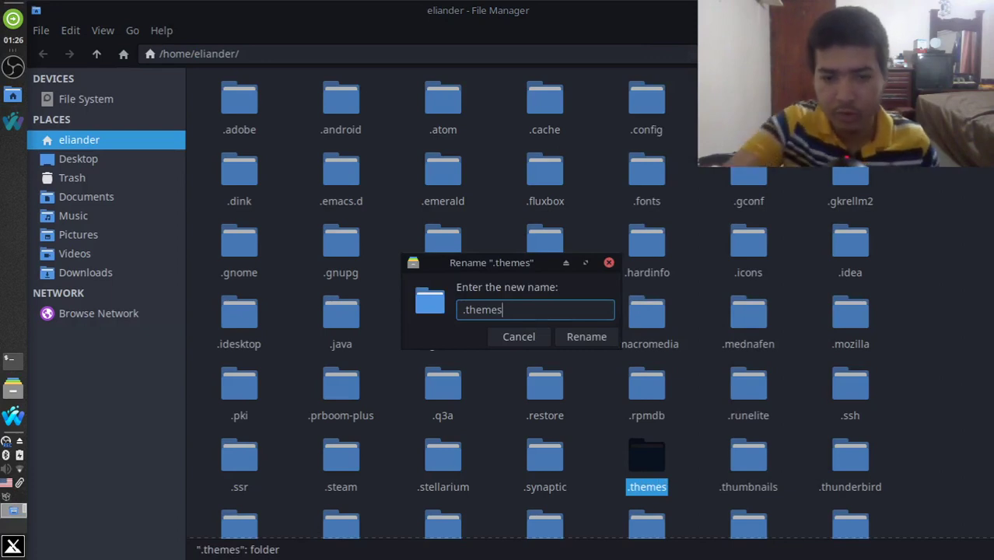
pyautogui.write('themes')
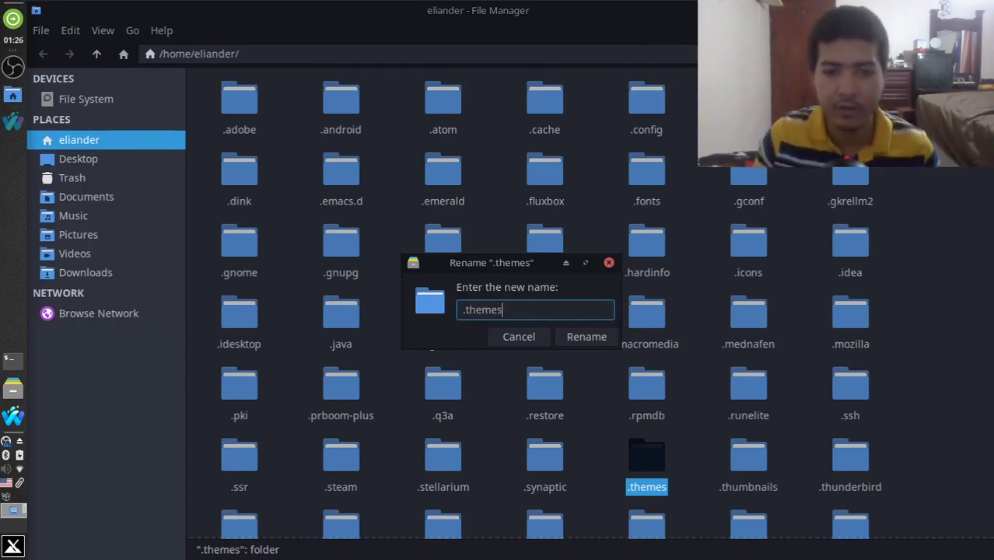
pyautogui.click(519, 336)
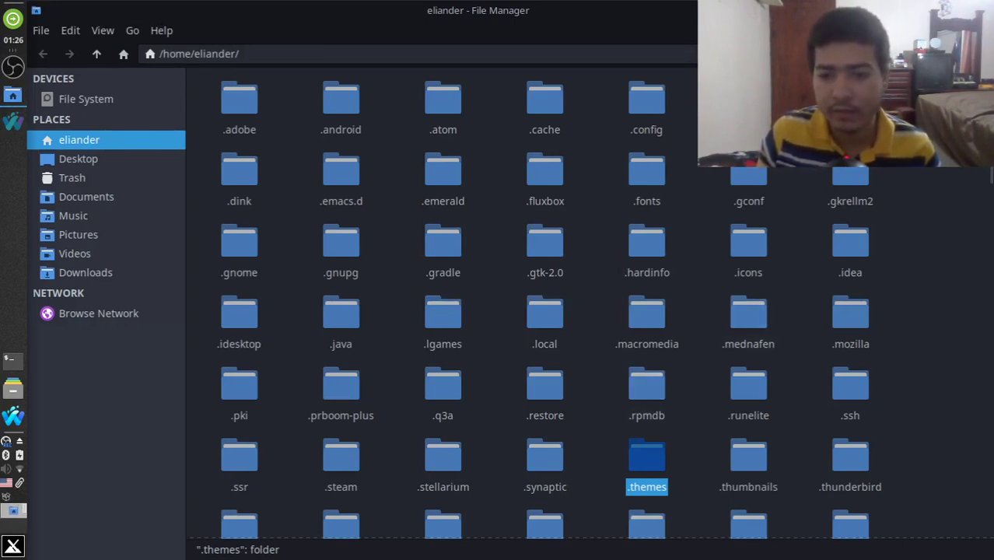
# Step: Deselect the .themes folder and select the .icons folder in the home folder
pyautogui.click(697, 424)
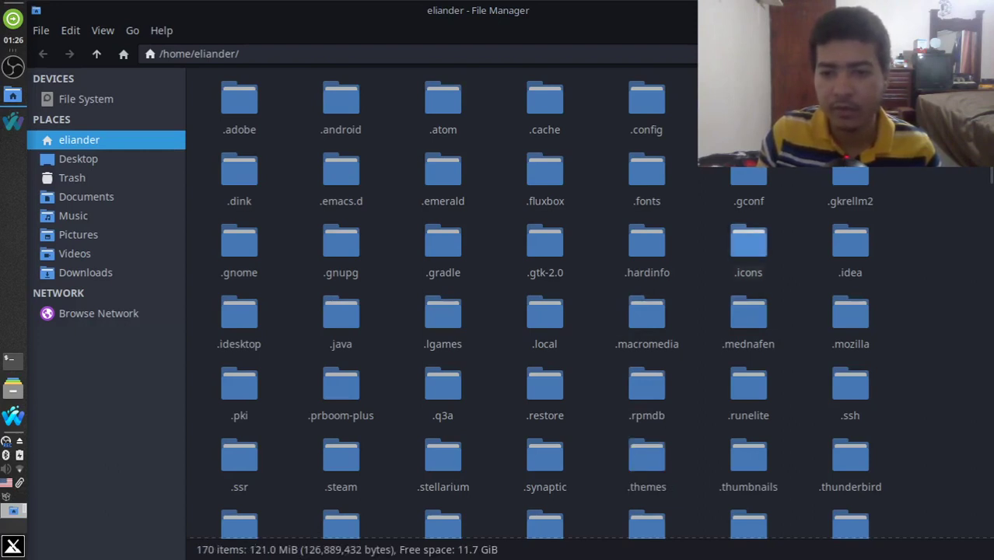
pyautogui.rightClick(749, 243)
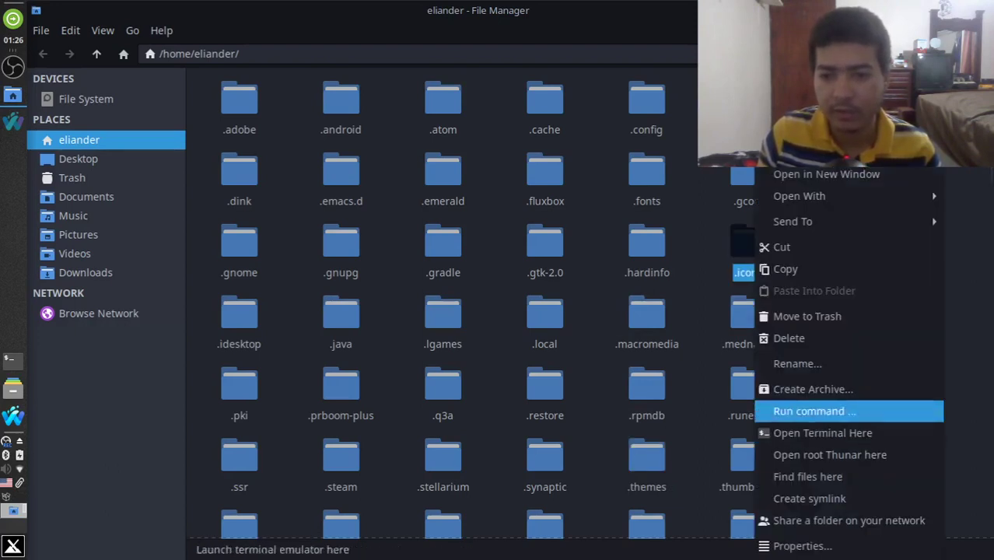
pyautogui.press('Escape')
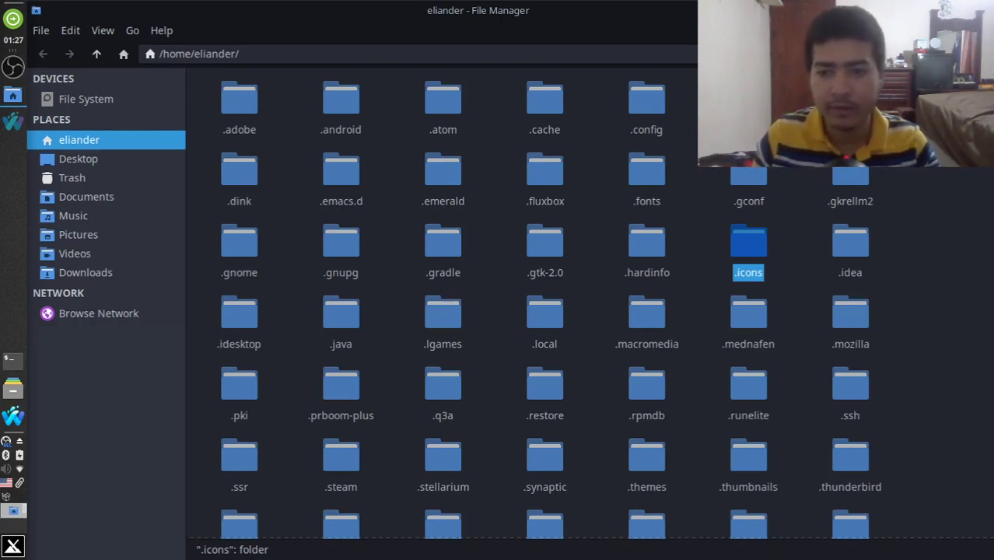
# Step: Highlight the .icons and .themes folders one at a time in the home folder
pyautogui.click(799, 318)
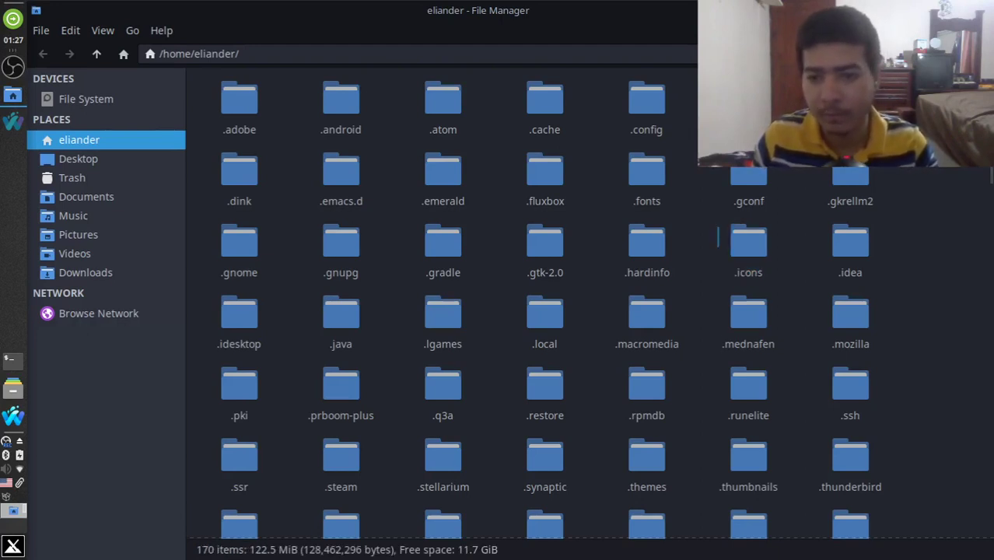
pyautogui.moveTo(717, 227); pyautogui.dragTo(758, 268)
pyautogui.press('Escape')
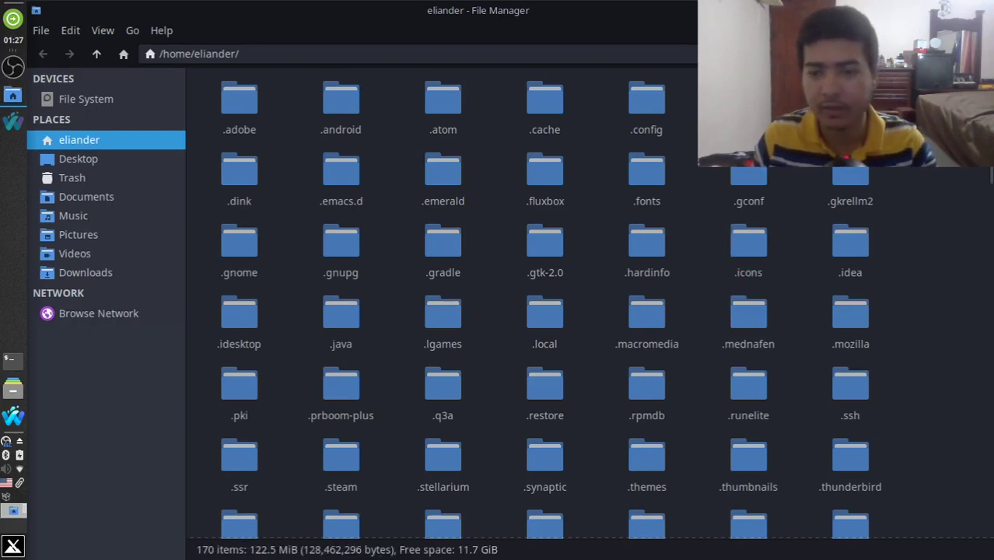
pyautogui.moveTo(685, 448); pyautogui.dragTo(608, 486)
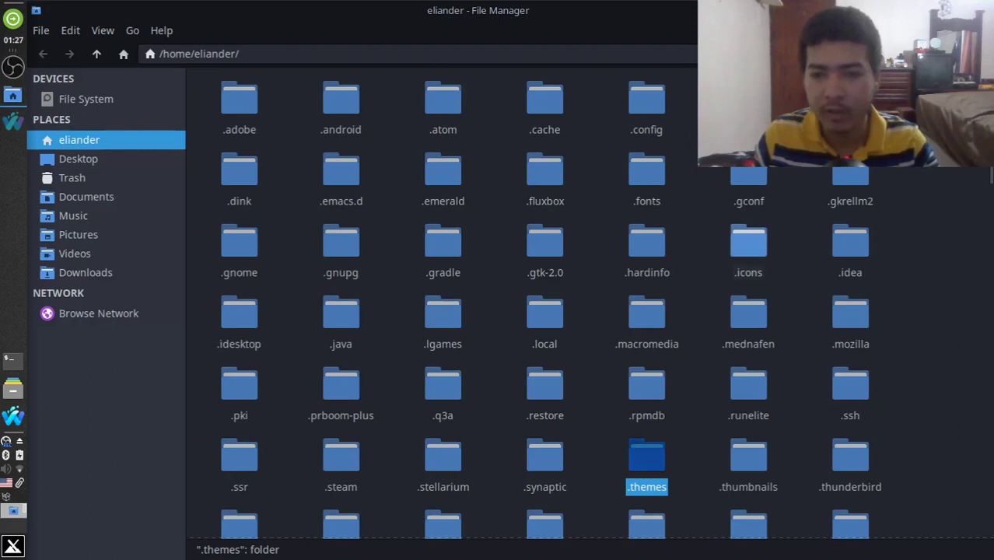
# Step: Start renaming the .icons folder, highlight its current name, and cancel the rename
pyautogui.rightClick(749, 243)
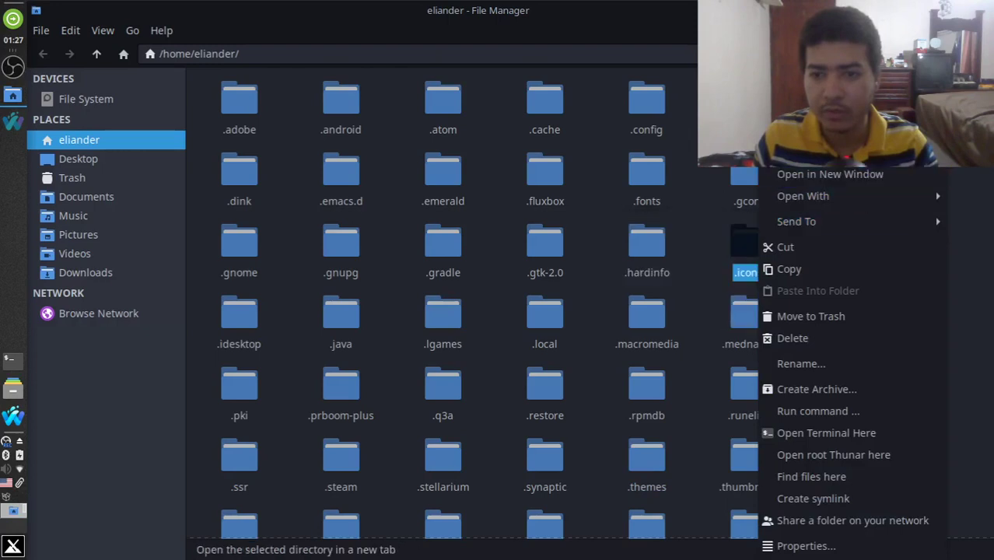
pyautogui.click(802, 363)
pyautogui.moveTo(497, 310); pyautogui.dragTo(460, 310)
pyautogui.click(495, 311)
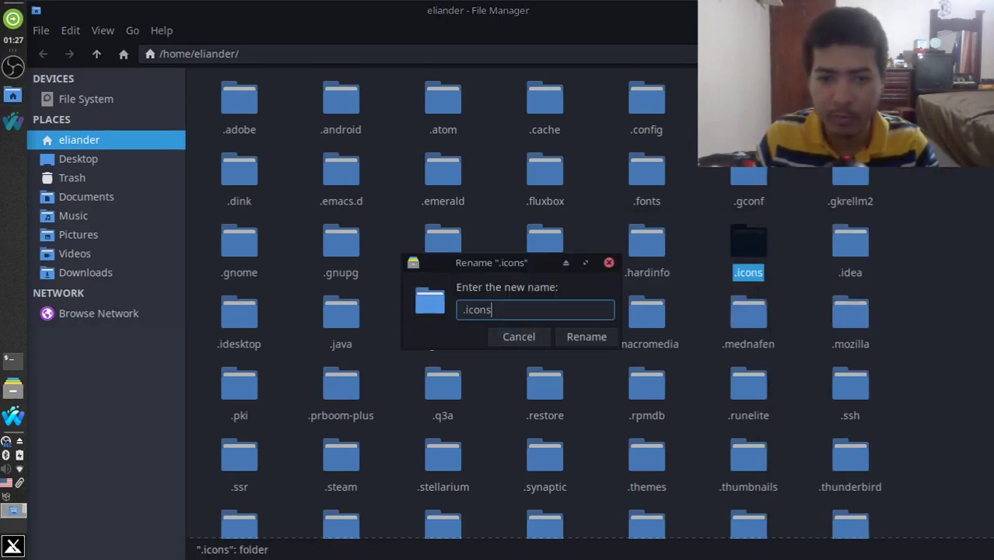
pyautogui.click(519, 336)
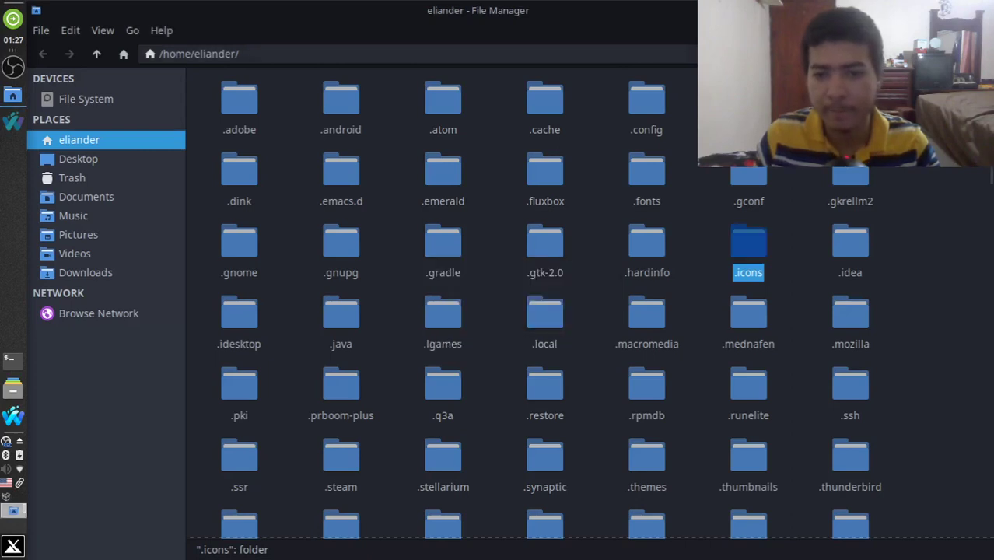
# Step: Alternate the selection between the .themes and .icons folders, ending with .themes selected
pyautogui.click(697, 290)
pyautogui.click(646, 456)
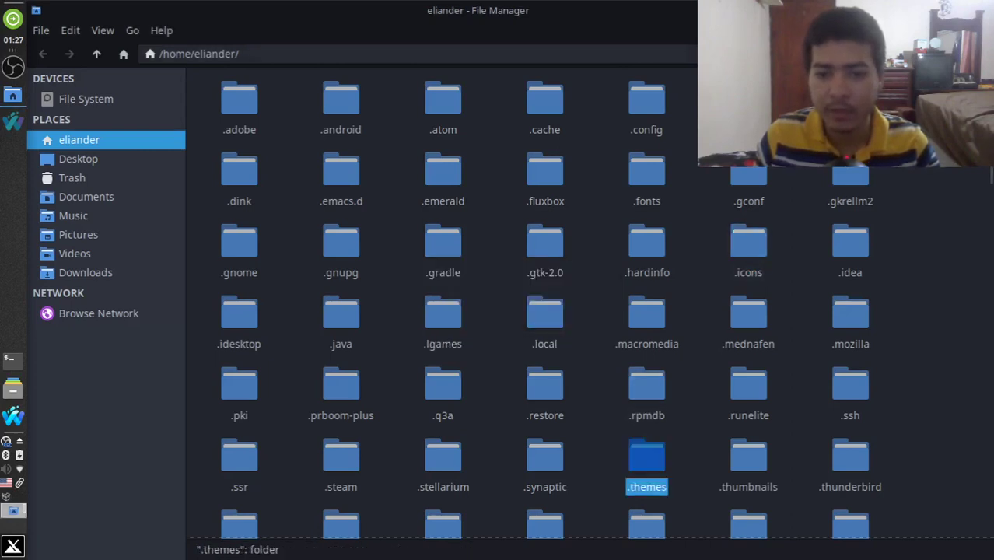
pyautogui.click(748, 242)
pyautogui.click(647, 456)
pyautogui.click(749, 243)
pyautogui.click(646, 456)
# Step: Return to the desktop and view the contents of Windows-XP-3.1.zip and Windows-XP-master.zip, closing each archive again
pyautogui.click(12, 95)
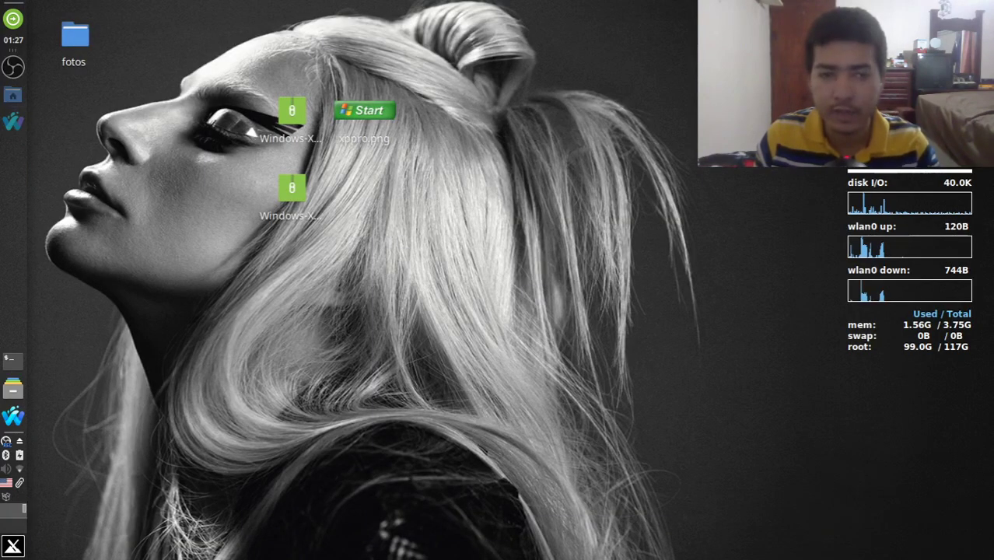
pyautogui.doubleClick(292, 189)
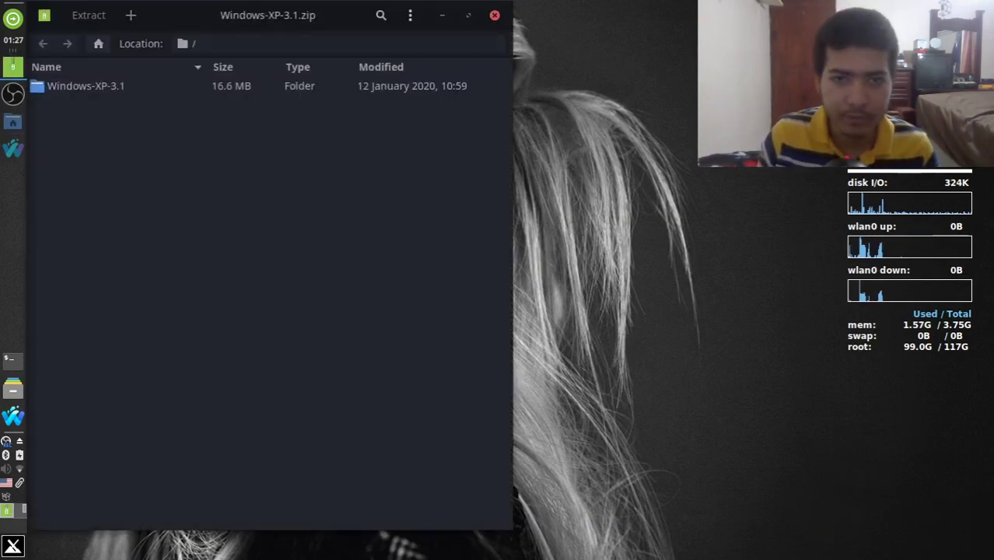
pyautogui.click(495, 16)
pyautogui.rightClick(285, 115)
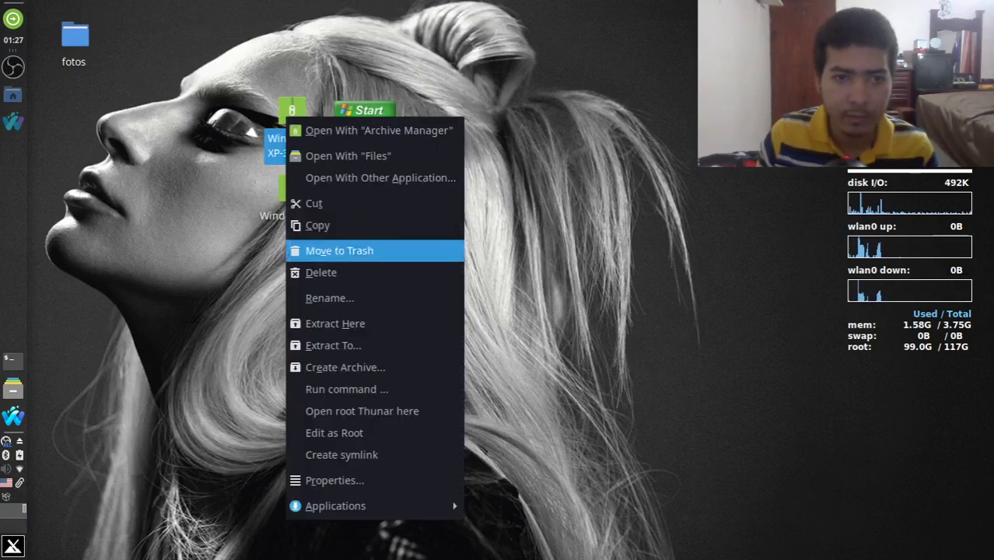
pyautogui.click(279, 215)
pyautogui.press('Escape')
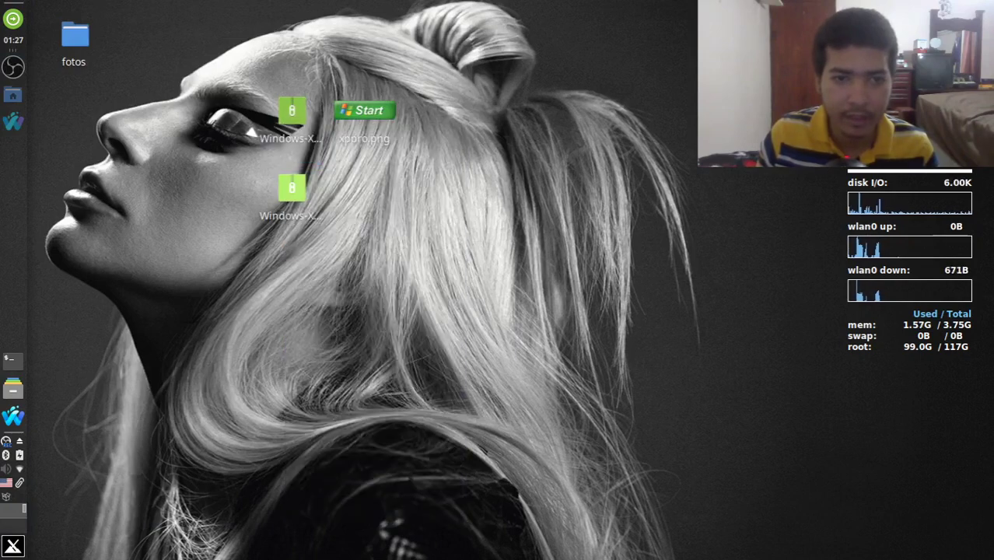
pyautogui.doubleClick(292, 189)
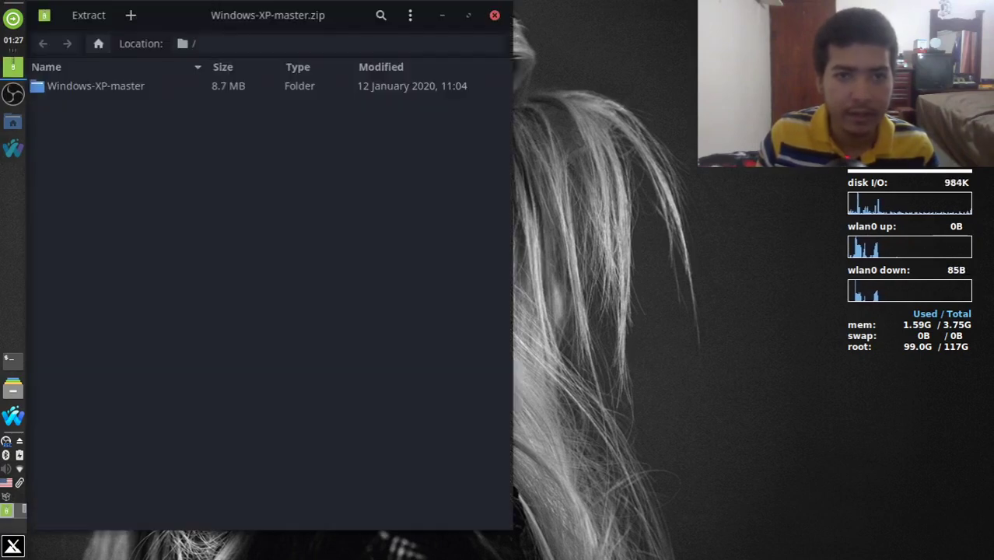
pyautogui.click(495, 15)
# Step: Extract Windows-XP-3.1.zip and Windows-XP-master.zip directly onto the desktop
pyautogui.rightClick(250, 132)
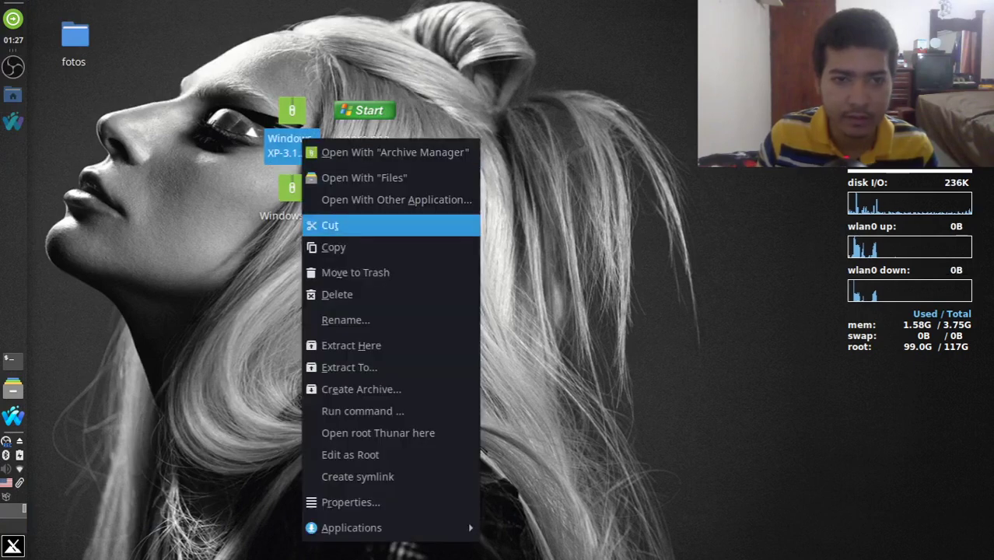
pyautogui.click(351, 345)
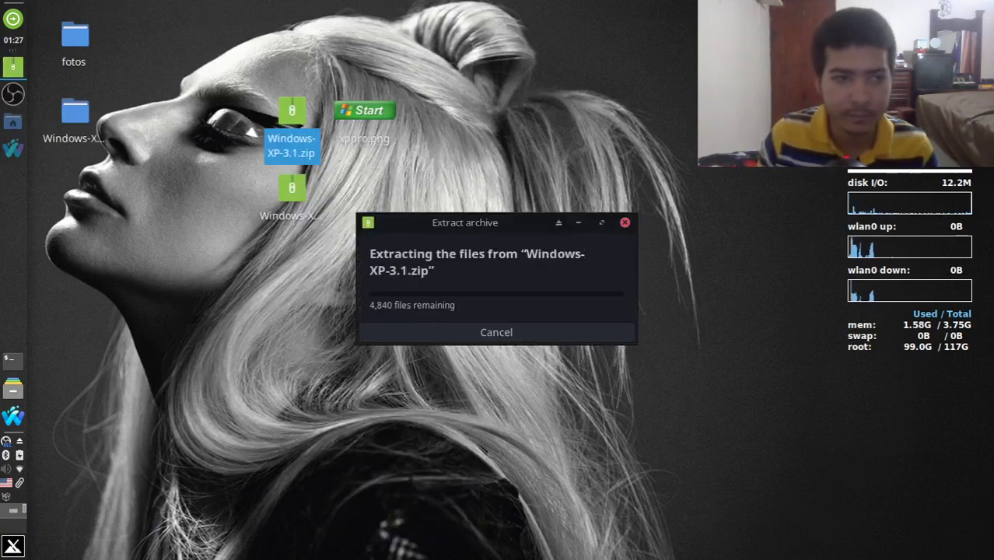
pyautogui.rightClick(274, 229)
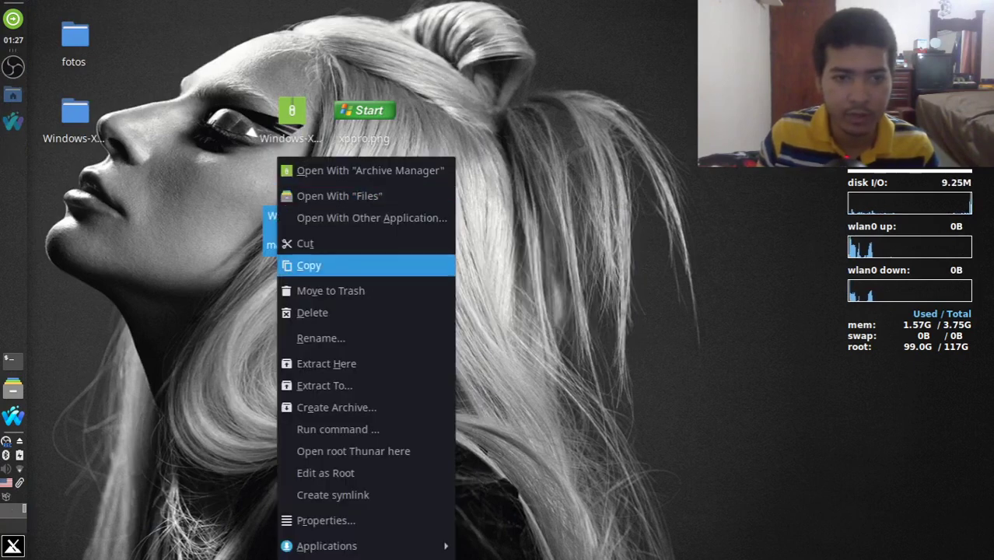
pyautogui.click(327, 364)
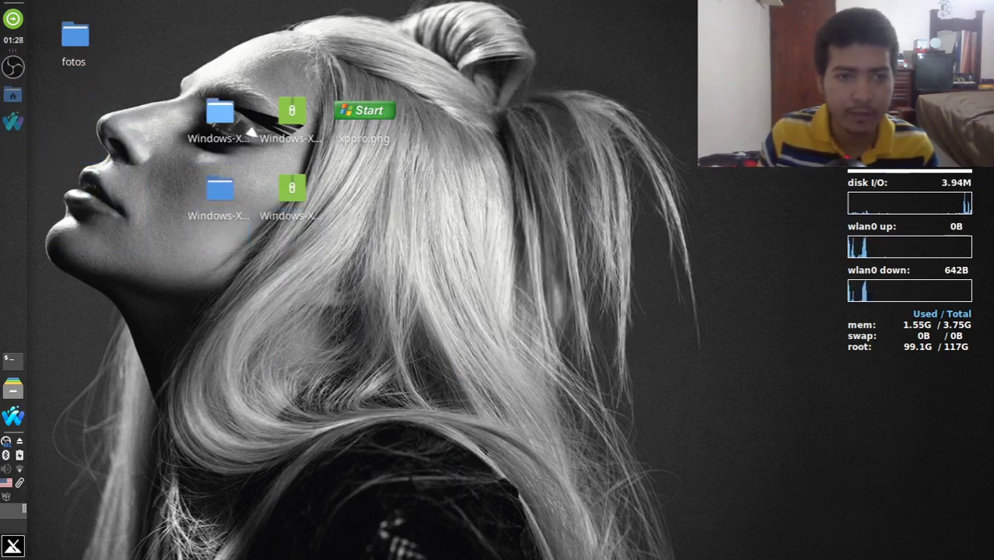
# Step: Look at the Windows XP theme folders inside the extracted Windows-XP-3.1 folder and close it
pyautogui.doubleClick(249, 131)
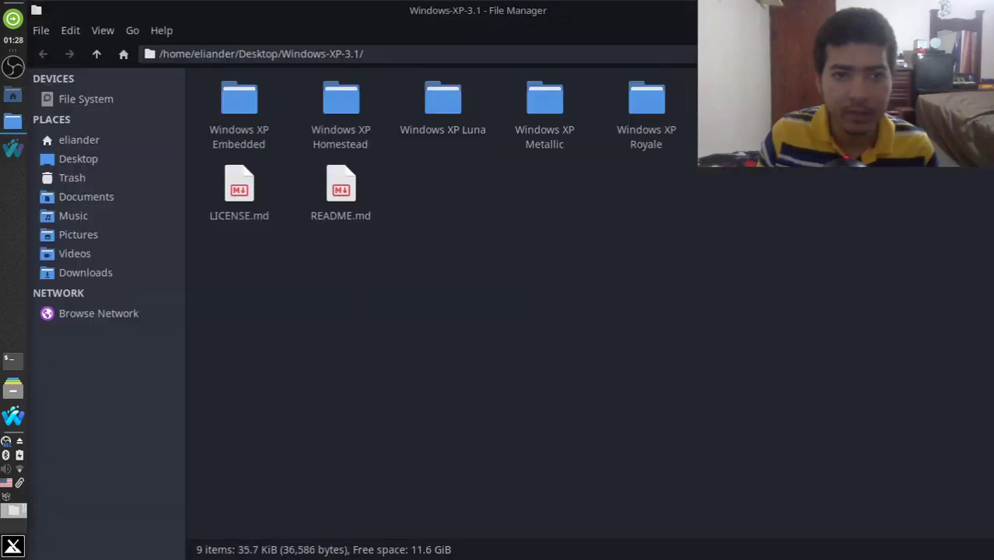
pyautogui.moveTo(918, 98); pyautogui.dragTo(203, 151)
pyautogui.click(202, 154)
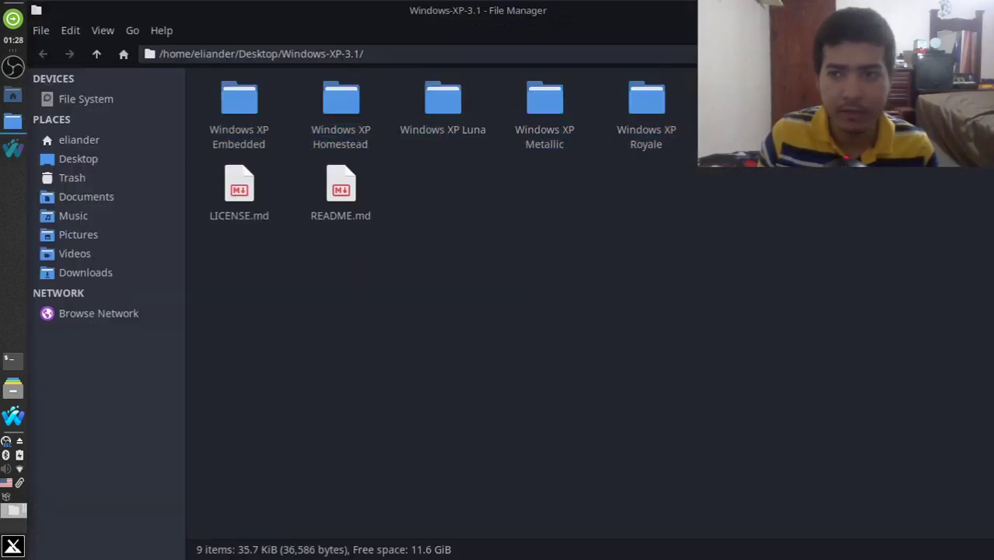
pyautogui.click(982, 10)
# Step: Look at the icon size folders inside the extracted Windows-XP-master folder and close it
pyautogui.doubleClick(219, 193)
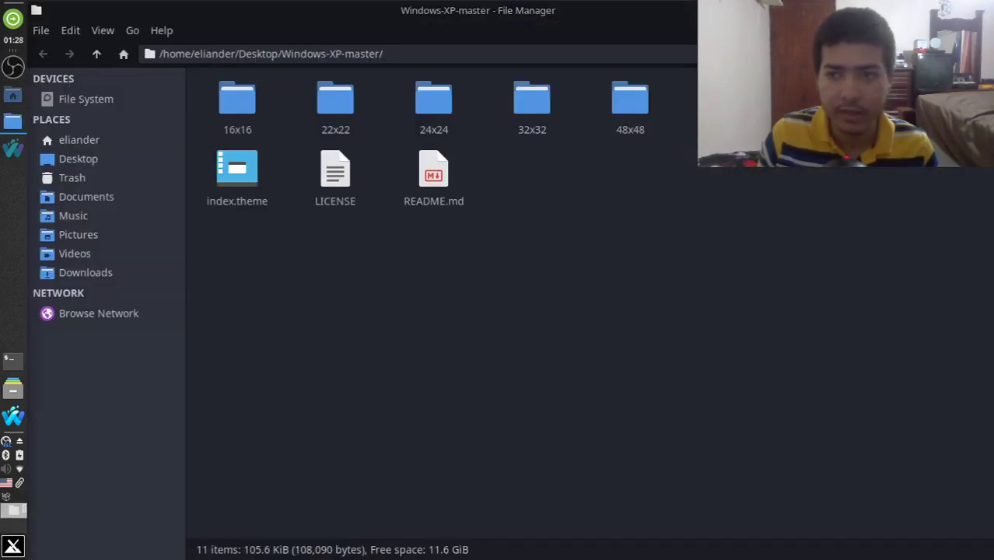
pyautogui.hotkey('ctrl', 'w')
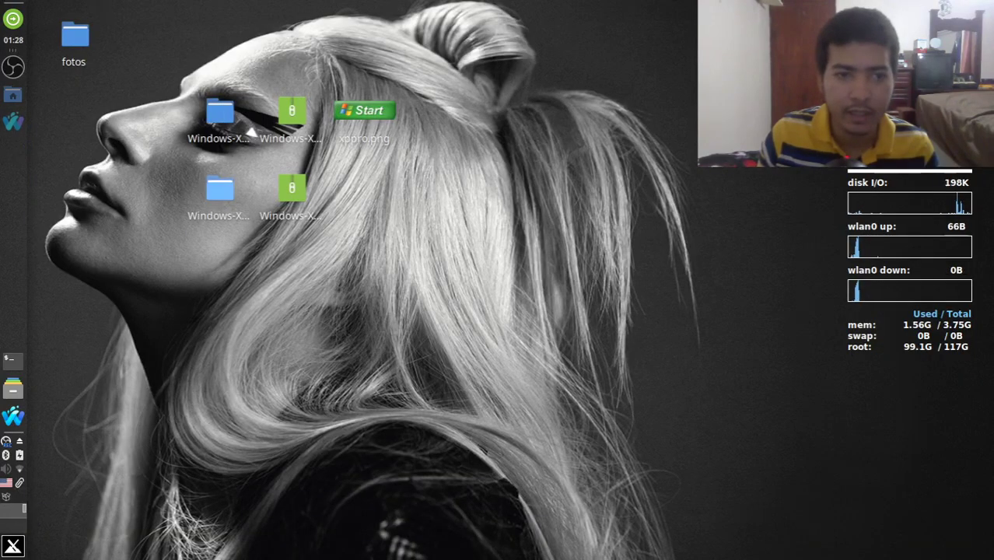
pyautogui.doubleClick(247, 131)
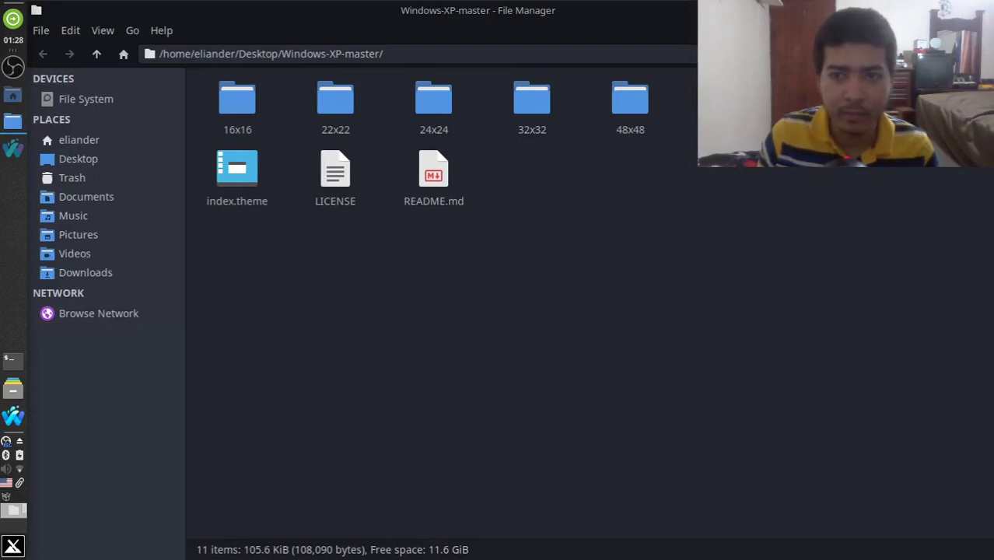
pyautogui.click(952, 10)
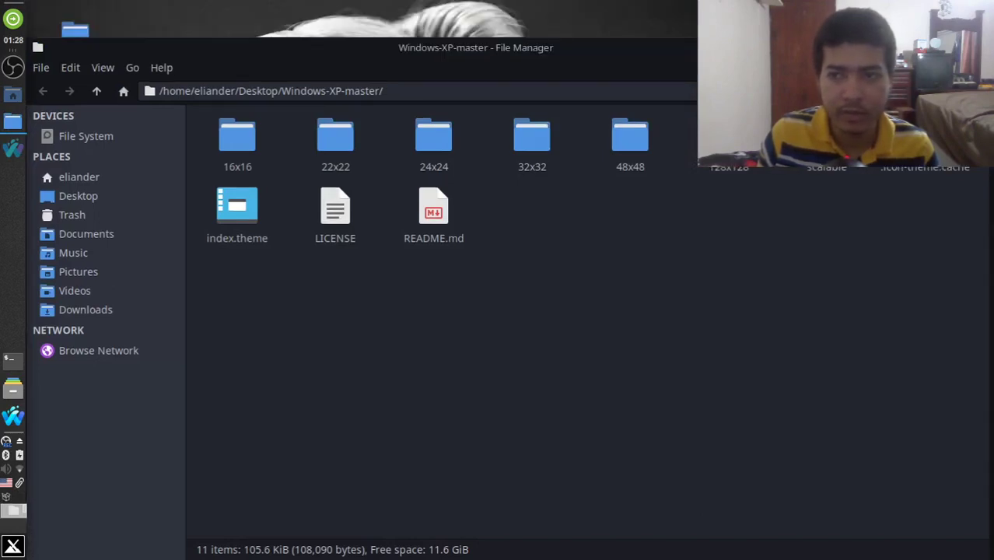
pyautogui.hotkey('ctrl', 'w')
# Step: Move xppro.png into the Windows-XP-master folder, and cut and paste it back onto the desktop
pyautogui.moveTo(364, 110)
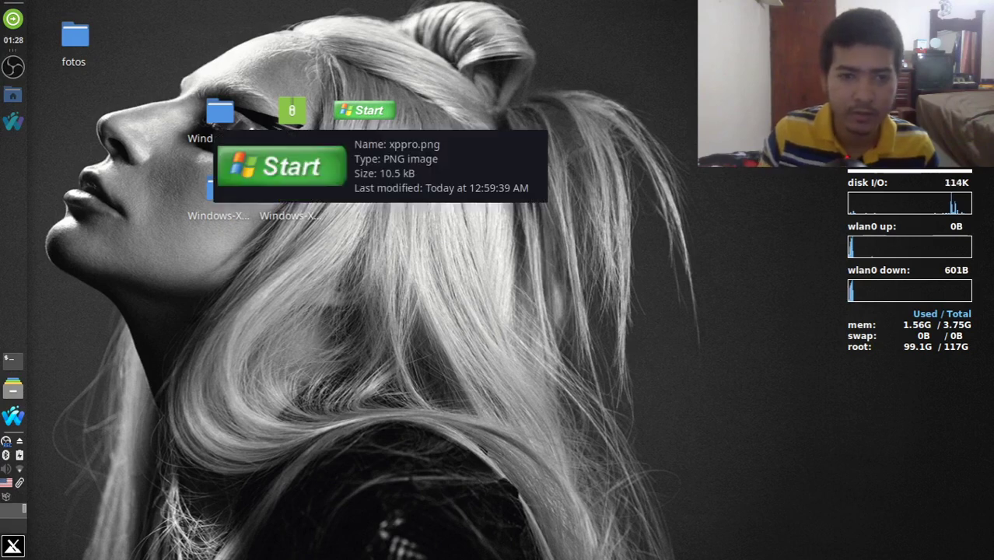
pyautogui.click(365, 111)
pyautogui.moveTo(337, 171); pyautogui.dragTo(226, 194)
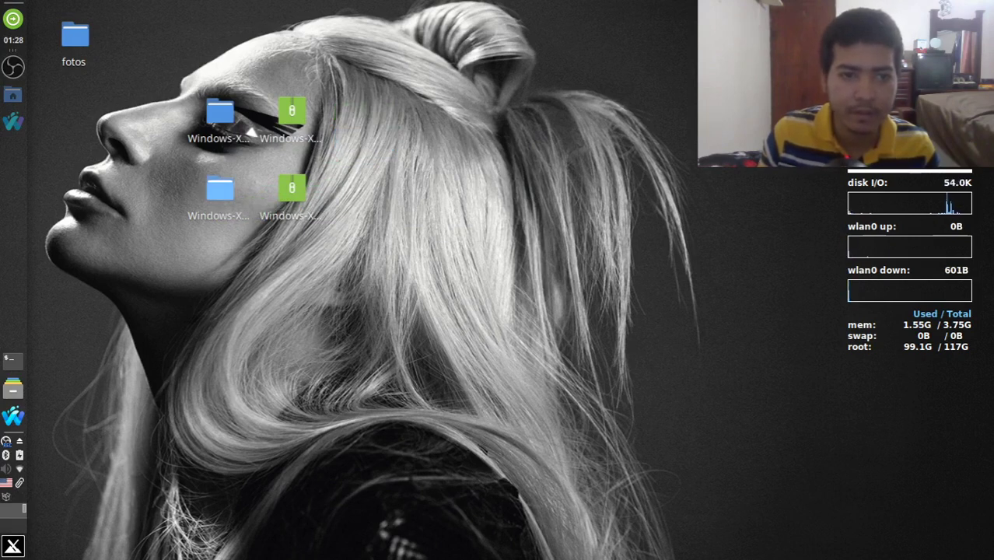
pyautogui.doubleClick(219, 192)
pyautogui.rightClick(548, 182)
pyautogui.click(576, 266)
pyautogui.hotkey('ctrl', 'w')
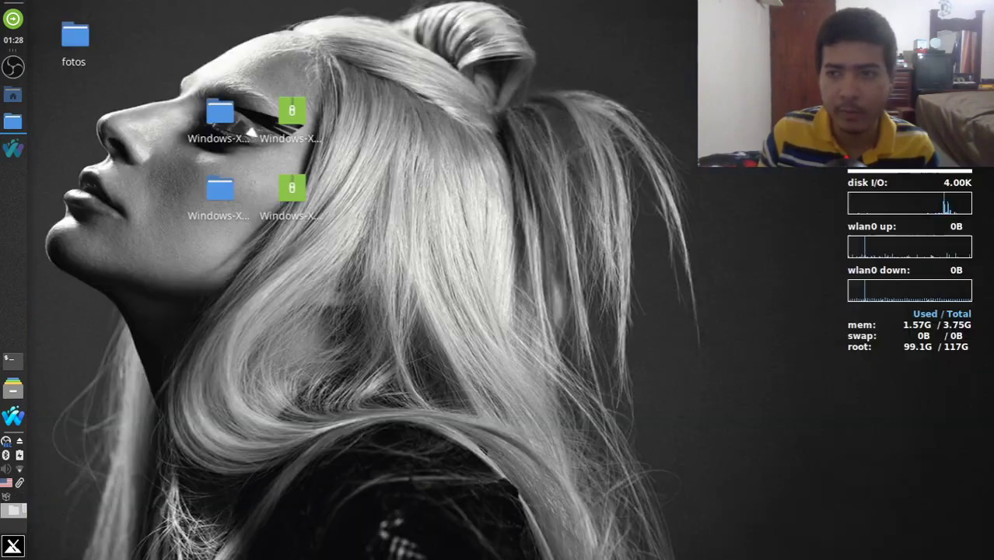
pyautogui.rightClick(454, 122)
pyautogui.click(497, 254)
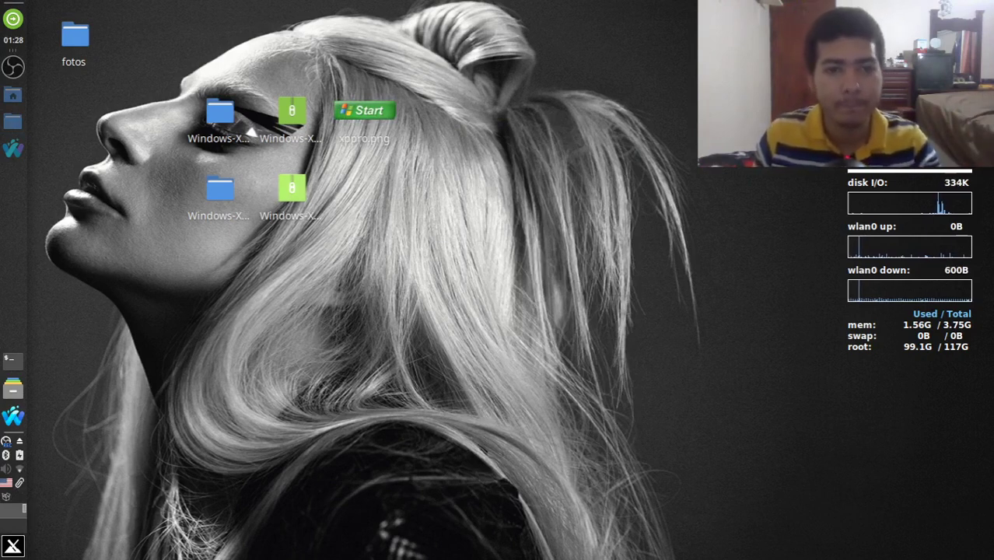
# Step: Copy all seven Windows XP theme folders from the extracted Windows-XP-3.1 folder, leaving out LICENSE.md and README.md
pyautogui.moveTo(422, 44); pyautogui.dragTo(230, 232)
pyautogui.click(252, 232)
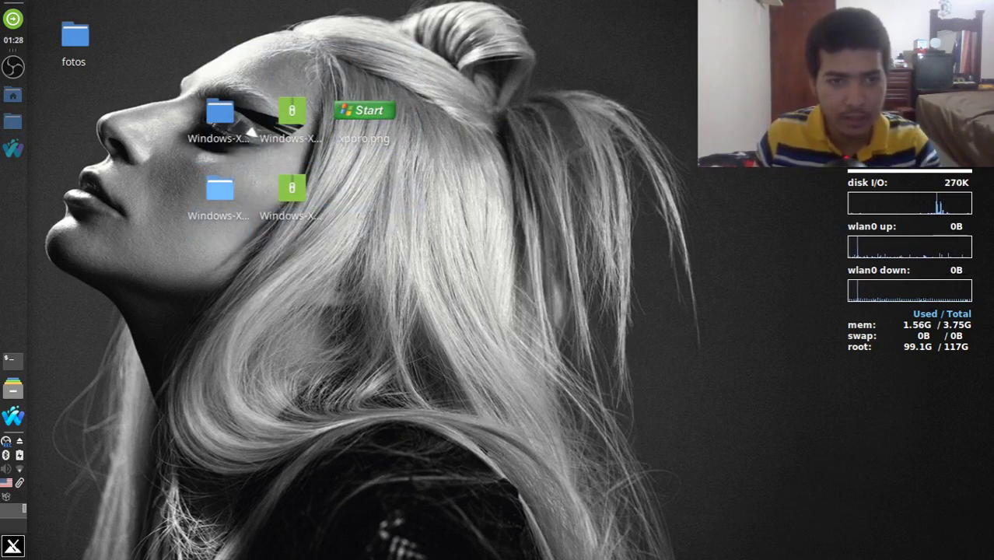
pyautogui.doubleClick(244, 126)
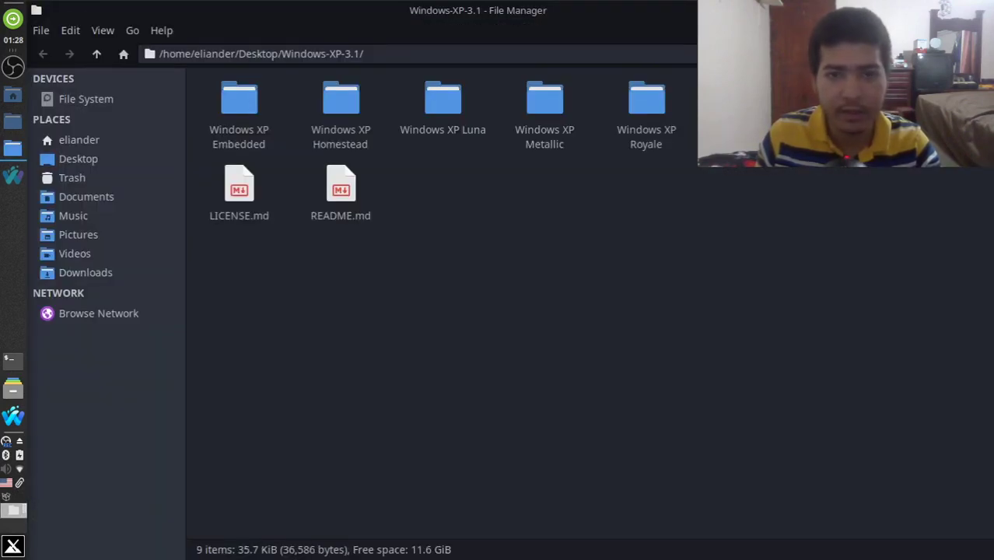
pyautogui.moveTo(688, 84); pyautogui.dragTo(204, 144)
pyautogui.rightClick(234, 140)
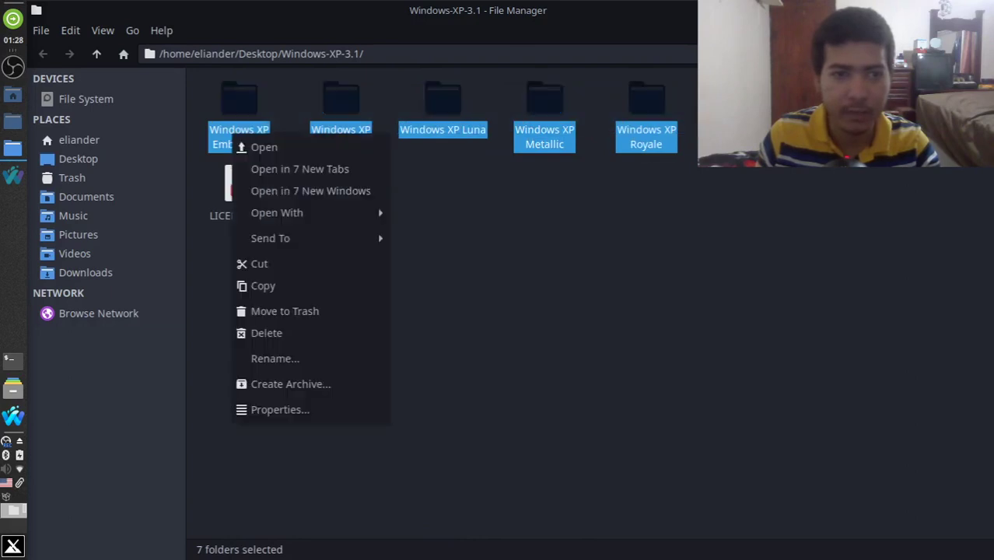
pyautogui.click(263, 285)
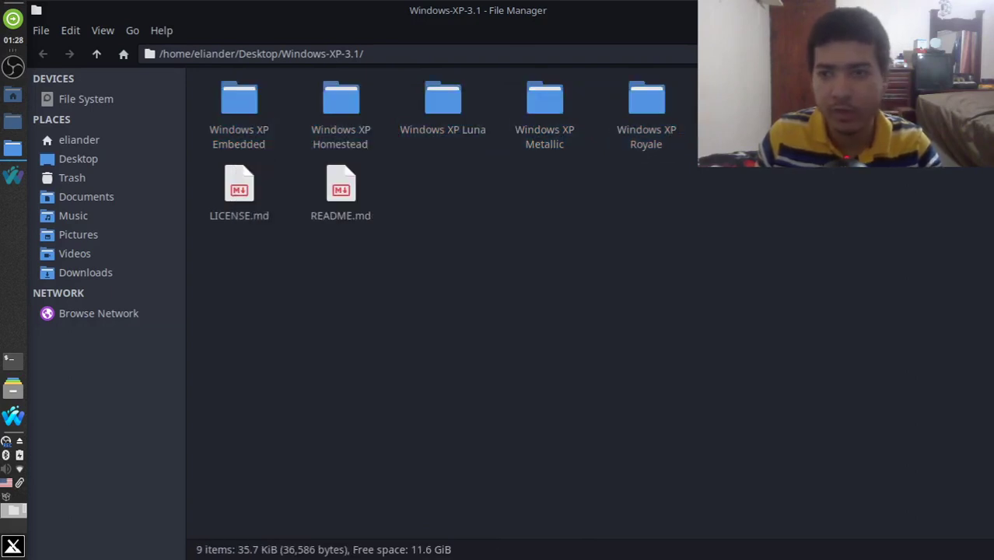
# Step: Open the .themes folder in the home folder and select the Windows XP theme folders in its first row
pyautogui.click(78, 140)
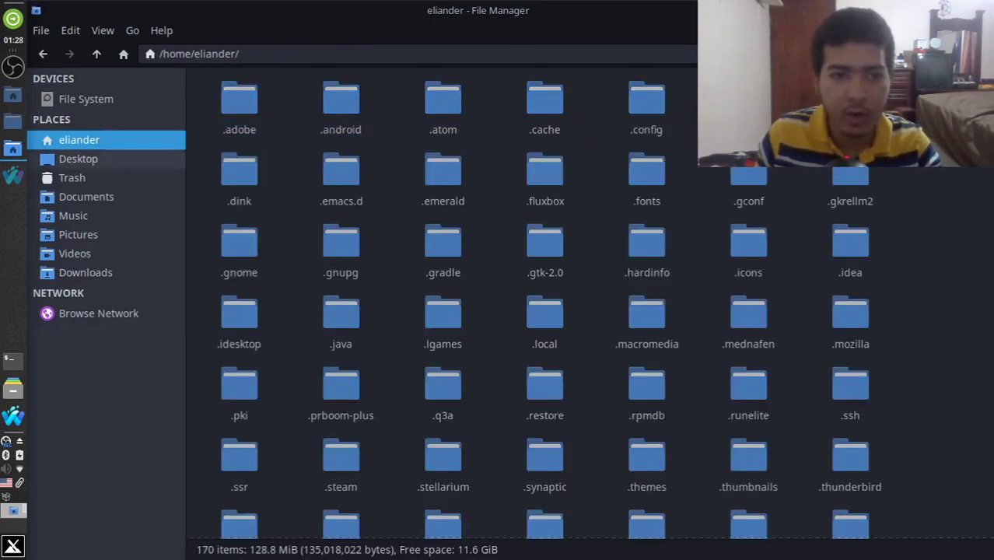
pyautogui.doubleClick(647, 459)
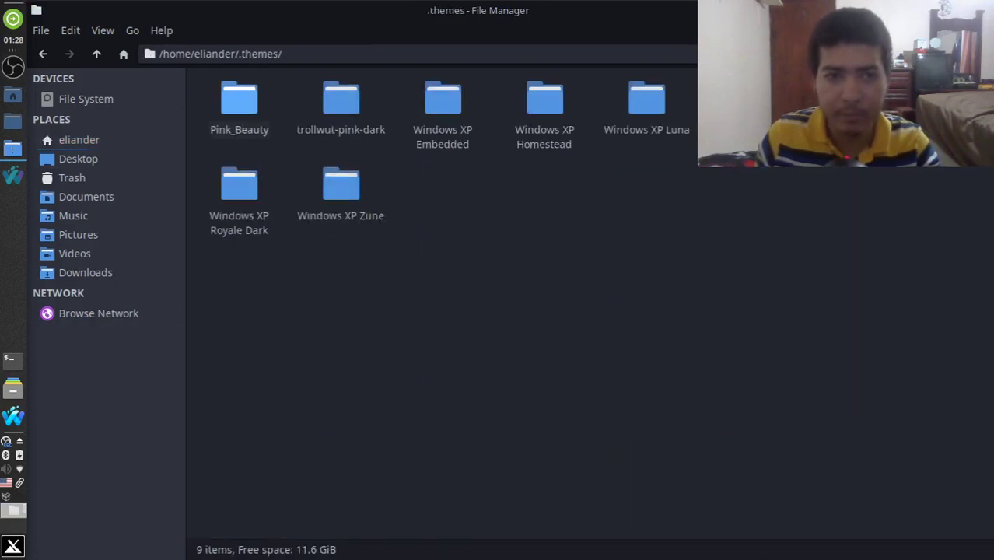
pyautogui.moveTo(910, 136); pyautogui.dragTo(346, 135)
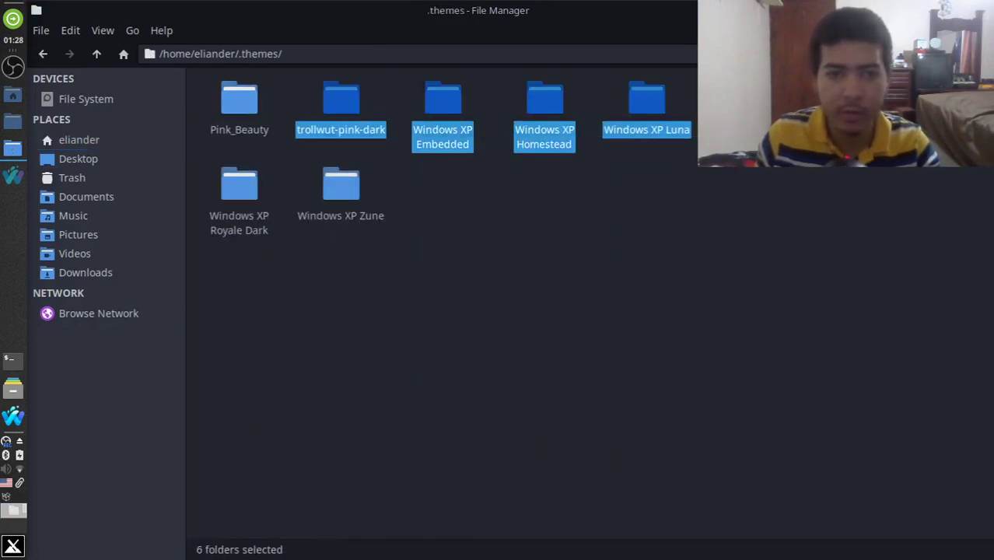
pyautogui.click(483, 295)
pyautogui.hotkey('shift', 'Left')
pyautogui.hotkey('shift', 'Left')
pyautogui.hotkey('shift', 'Left')
pyautogui.hotkey('shift', 'Left')
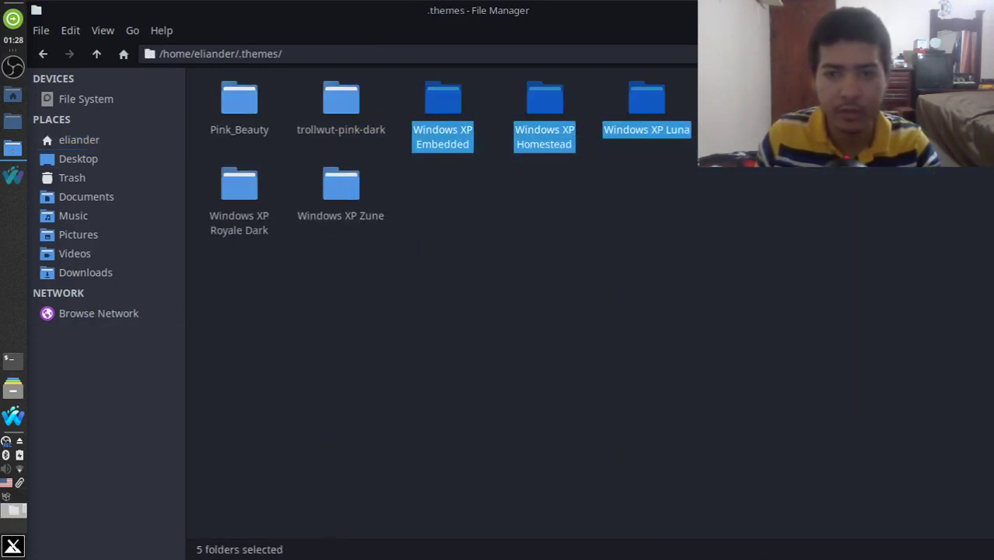
pyautogui.hotkey('shift', 'Right')
pyautogui.hotkey('shift', 'Left')
# Step: Paste the copied Windows XP theme folders into the home folder's .themes folder and close it
pyautogui.click(400, 266)
pyautogui.moveTo(399, 266); pyautogui.dragTo(237, 210)
pyautogui.click(469, 265)
pyautogui.rightClick(468, 266)
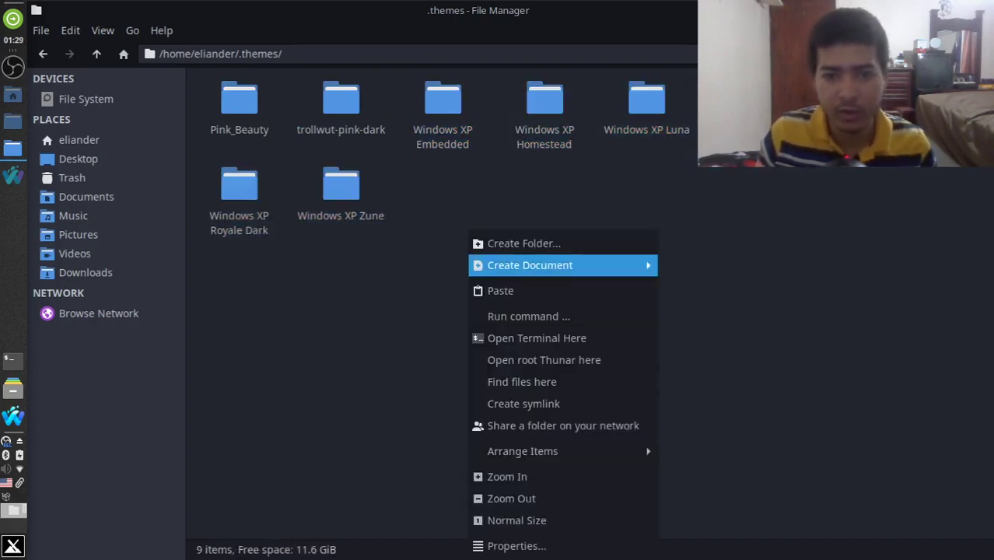
pyautogui.click(501, 291)
pyautogui.click(416, 385)
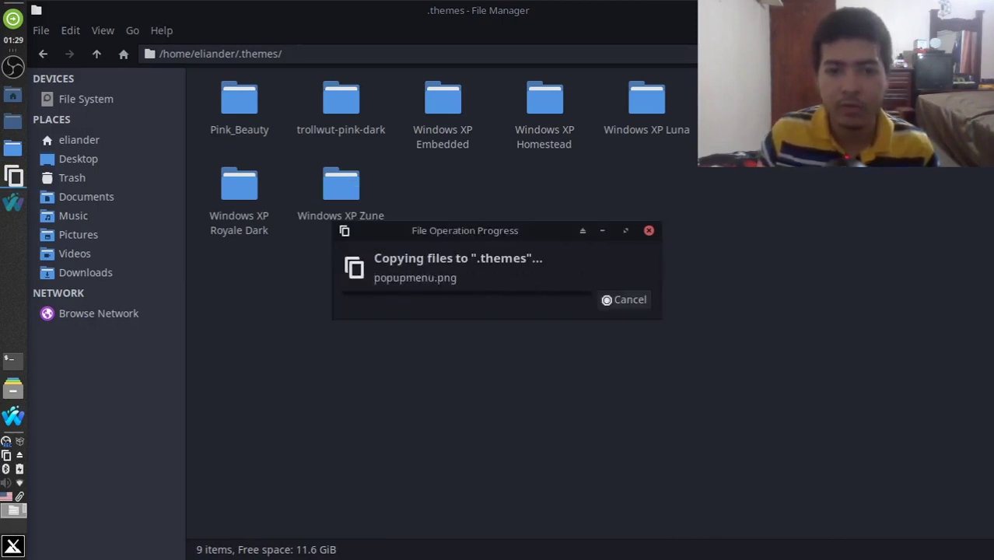
pyautogui.click(466, 366)
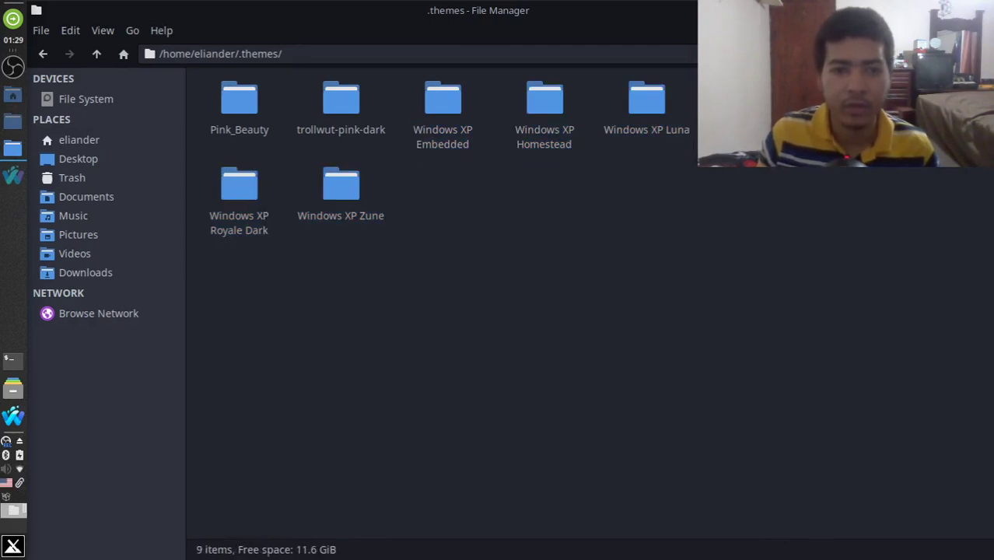
pyautogui.hotkey('alt', 'F4')
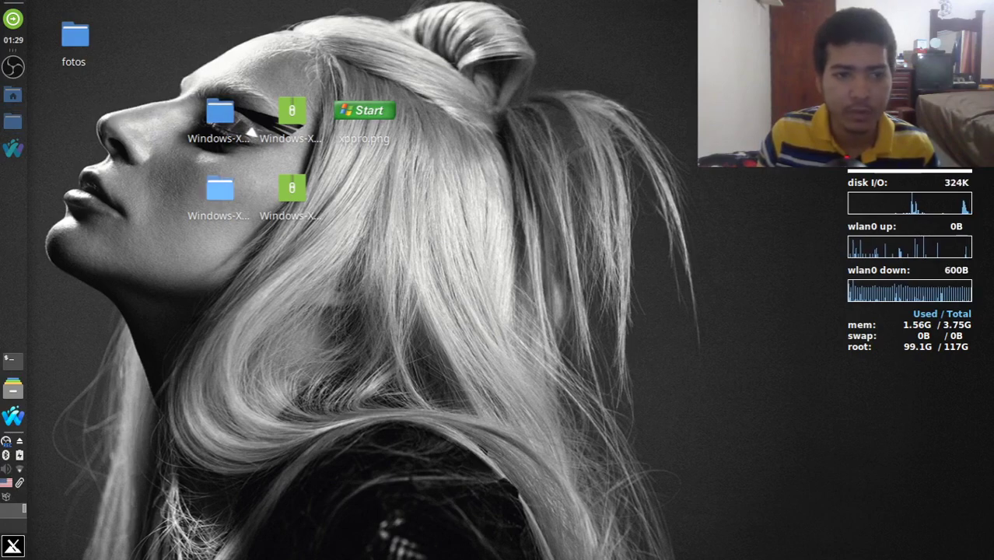
# Step: Look through the extracted Windows-XP-master and Windows-XP-3.1 folders on the desktop and close them
pyautogui.doubleClick(219, 191)
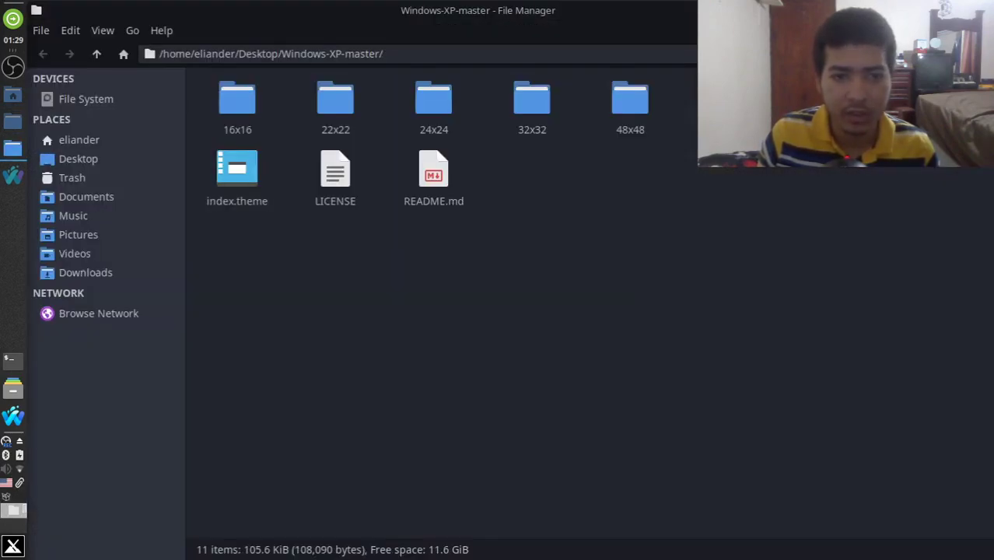
pyautogui.hotkey('alt', 'F4')
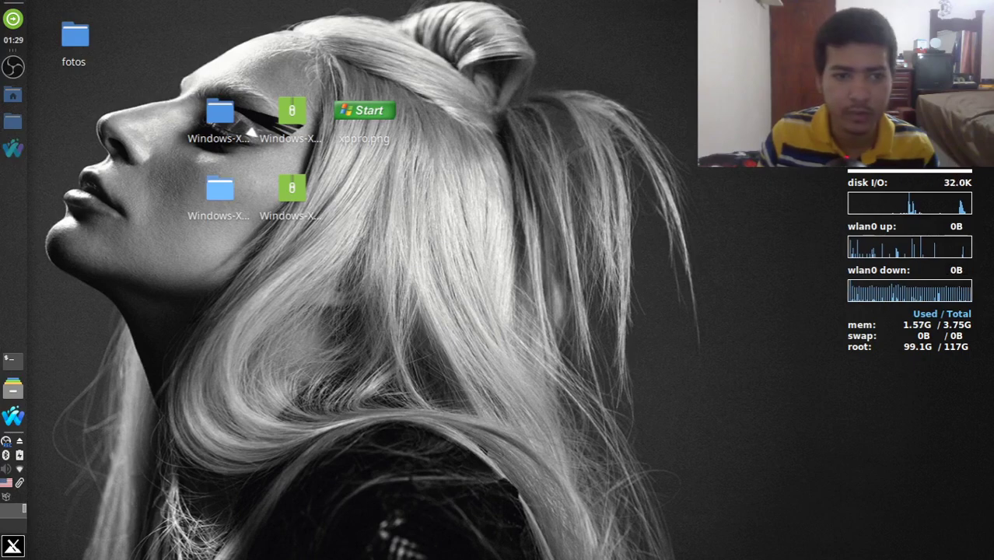
pyautogui.rightClick(224, 189)
pyautogui.click(258, 243)
pyautogui.doubleClick(234, 124)
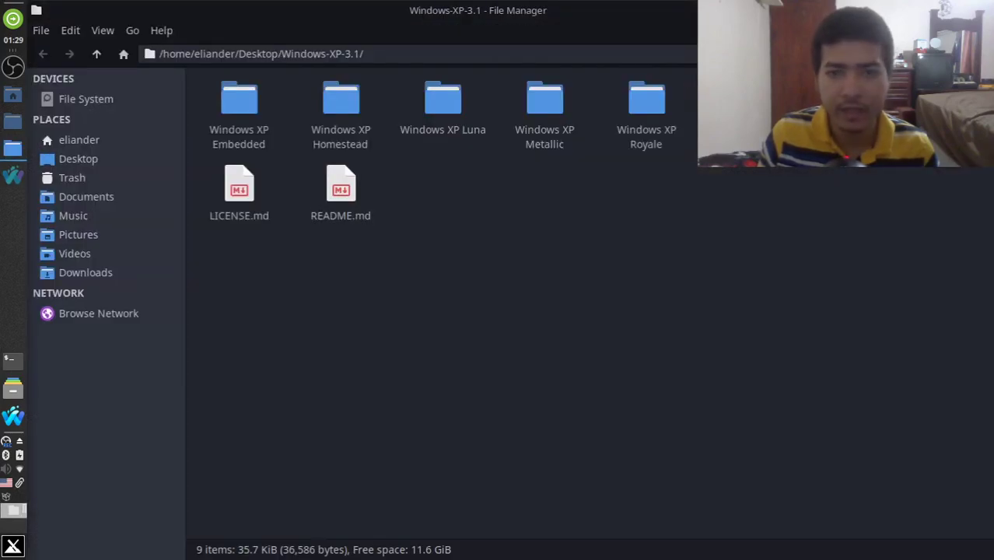
pyautogui.moveTo(424, 142); pyautogui.dragTo(208, 145)
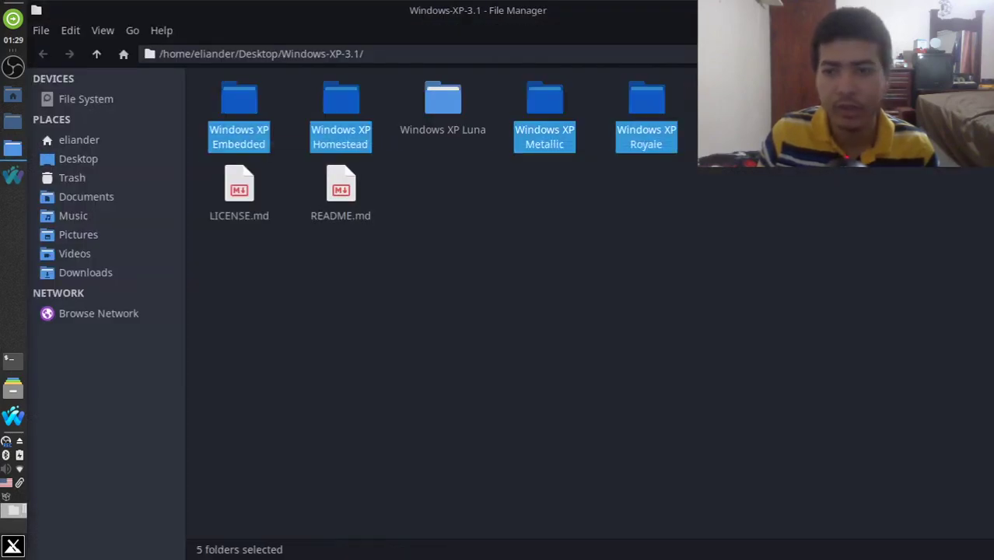
pyautogui.press('Escape')
pyautogui.hotkey('ctrl', 'w')
# Step: Copy the Windows-XP-master folder from the desktop into the home folder's .icons folder, skipping all existing files, and close it
pyautogui.rightClick(202, 185)
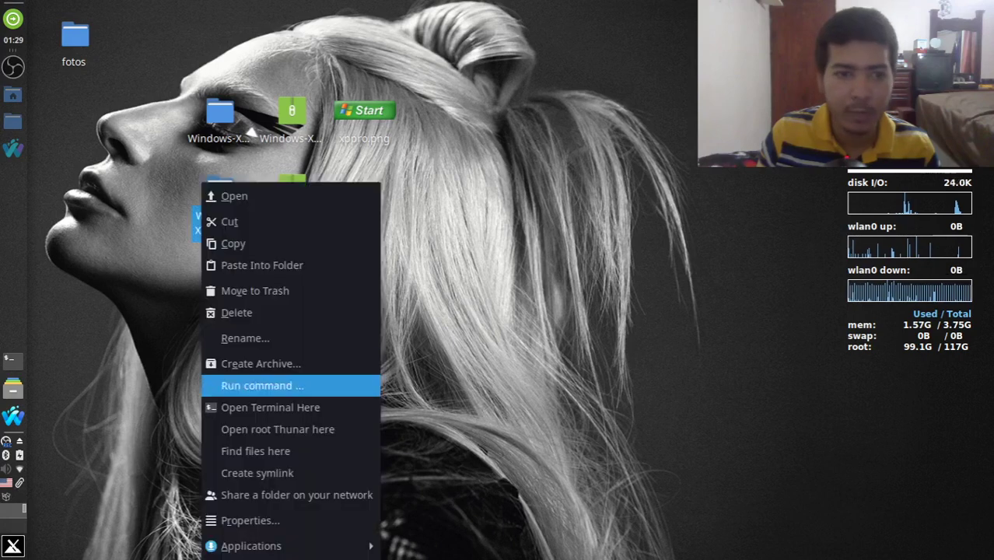
pyautogui.click(233, 243)
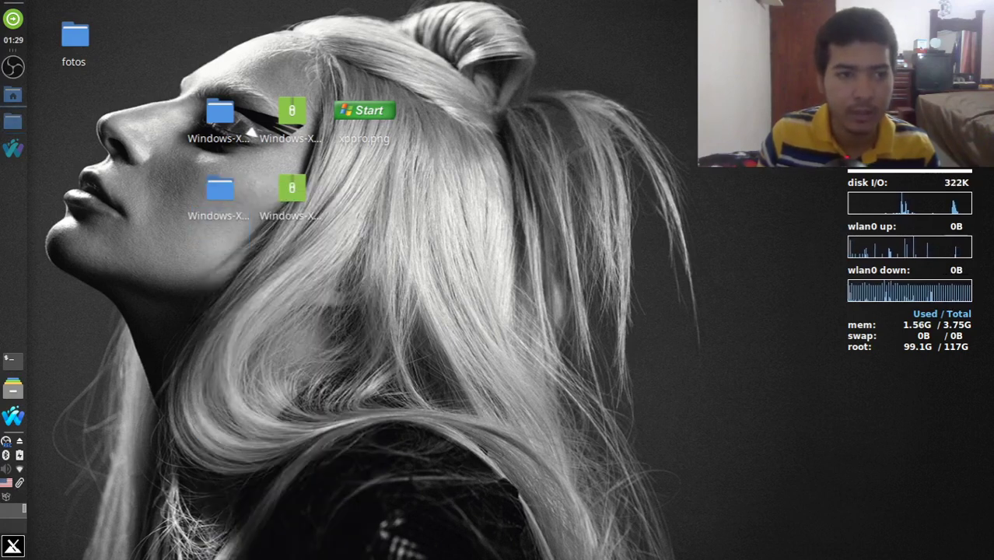
pyautogui.click(12, 121)
pyautogui.doubleClick(748, 243)
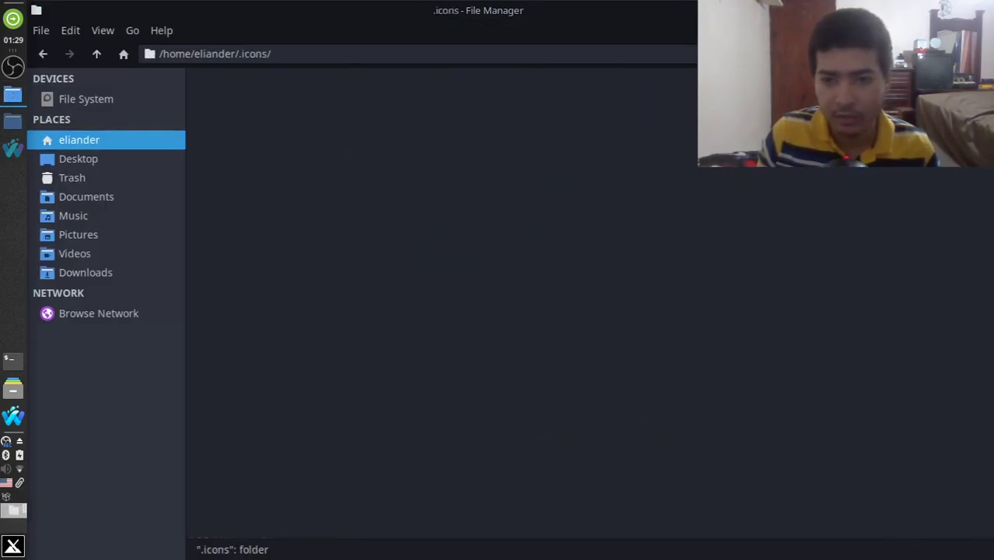
pyautogui.moveTo(364, 102); pyautogui.dragTo(327, 205)
pyautogui.moveTo(327, 101); pyautogui.dragTo(267, 227)
pyautogui.rightClick(267, 227)
pyautogui.click(303, 290)
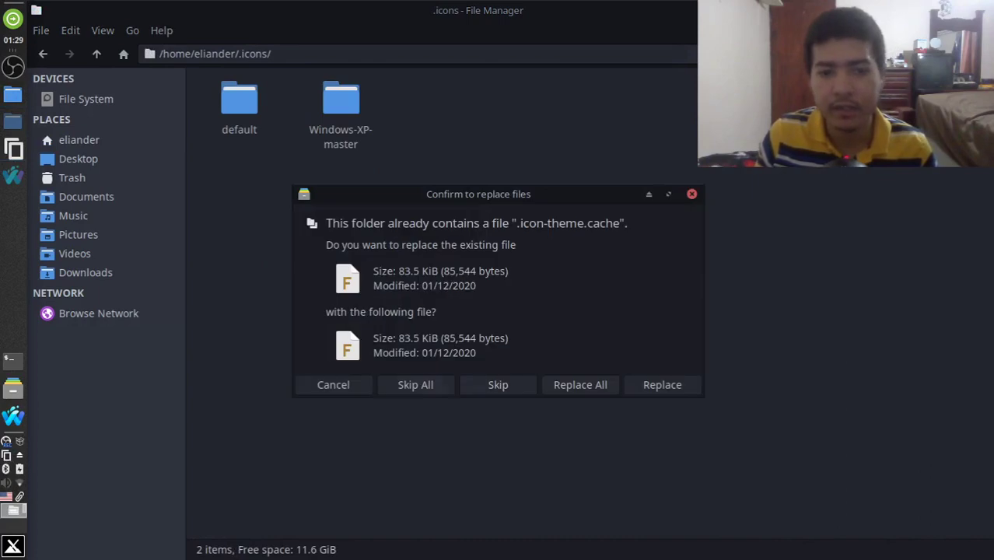
pyautogui.click(416, 384)
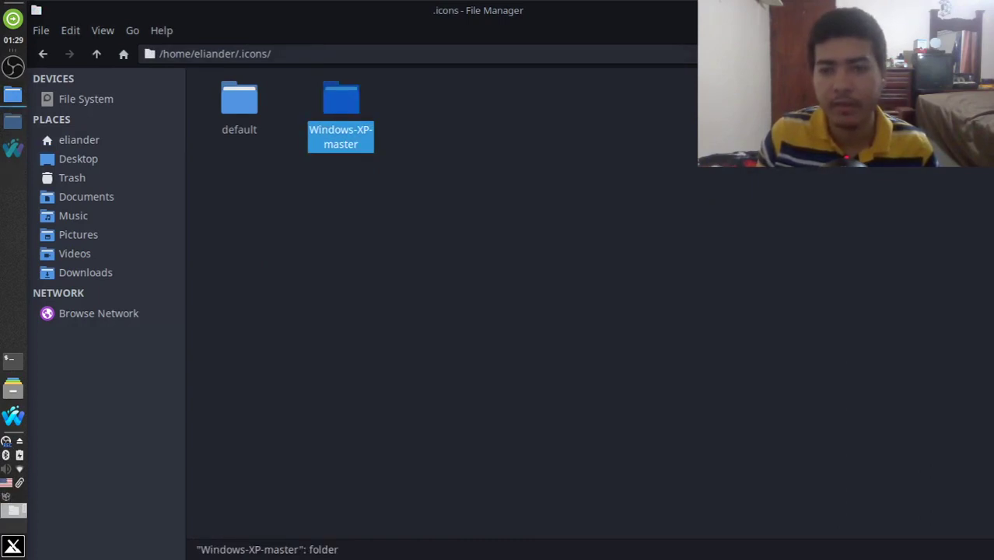
pyautogui.hotkey('alt', 'F4')
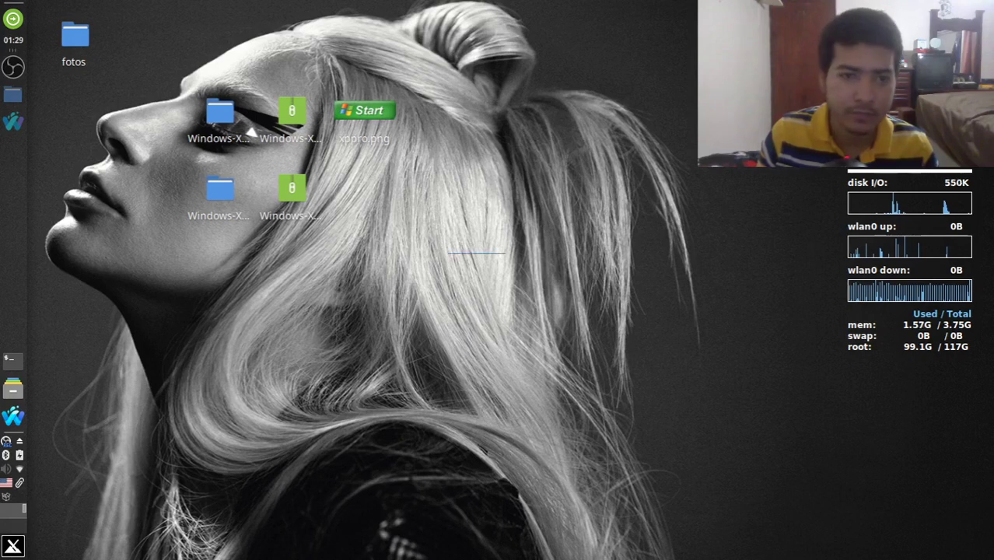
# Step: Copy xppro.png from the desktop and open the .icons folder in the home folder
pyautogui.rightClick(371, 122)
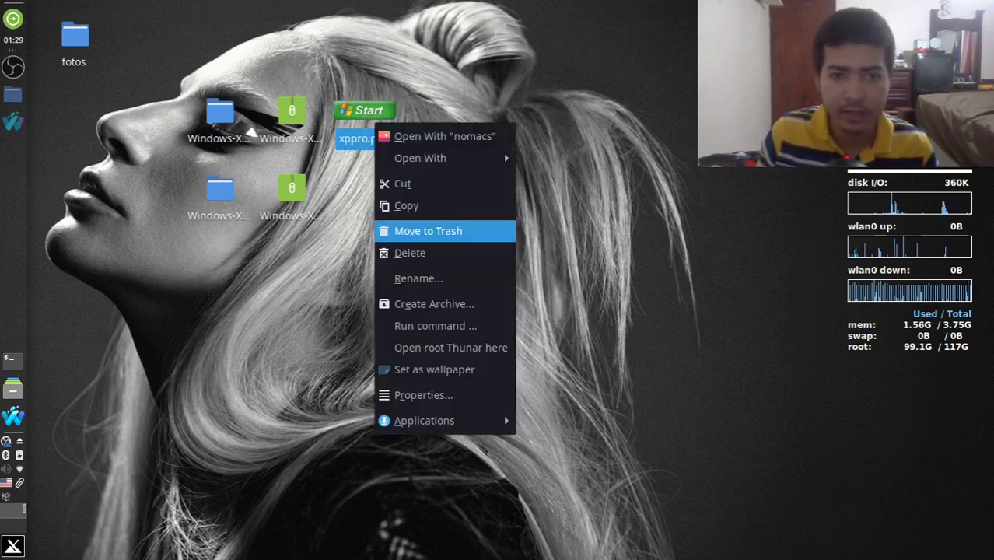
pyautogui.press('Escape')
pyautogui.press('Escape')
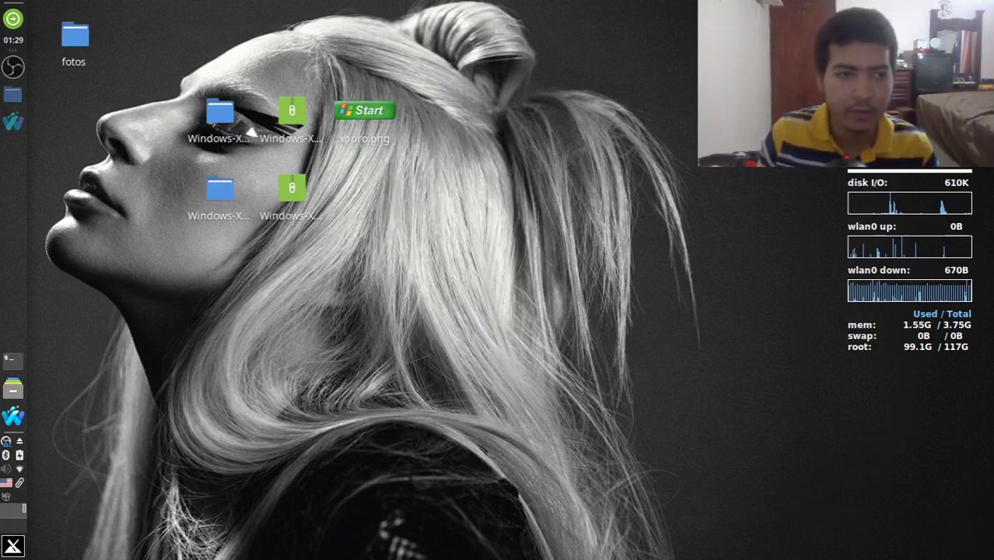
pyautogui.doubleClick(219, 117)
pyautogui.click(79, 139)
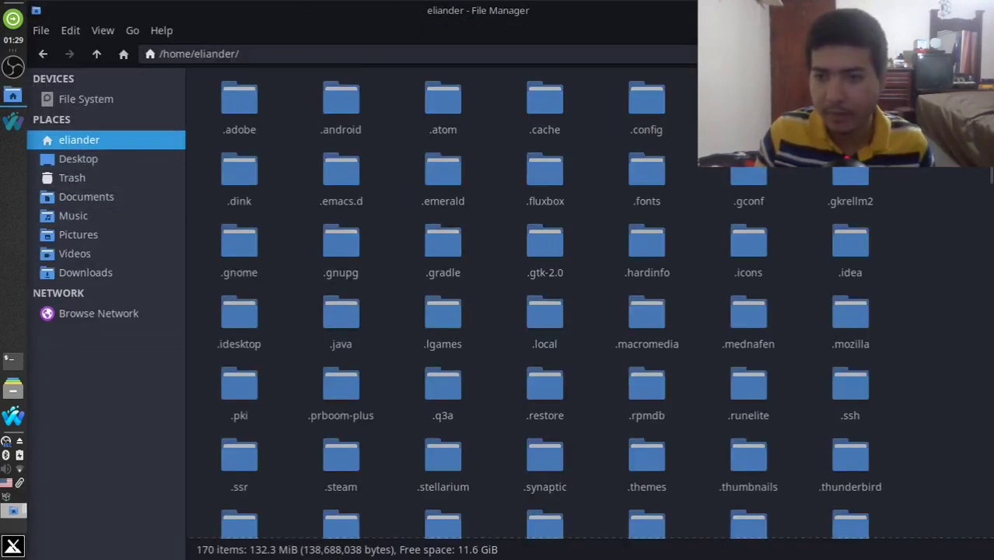
pyautogui.scroll(-2, 592, 303)
pyautogui.scroll(2, 591, 303)
pyautogui.doubleClick(749, 245)
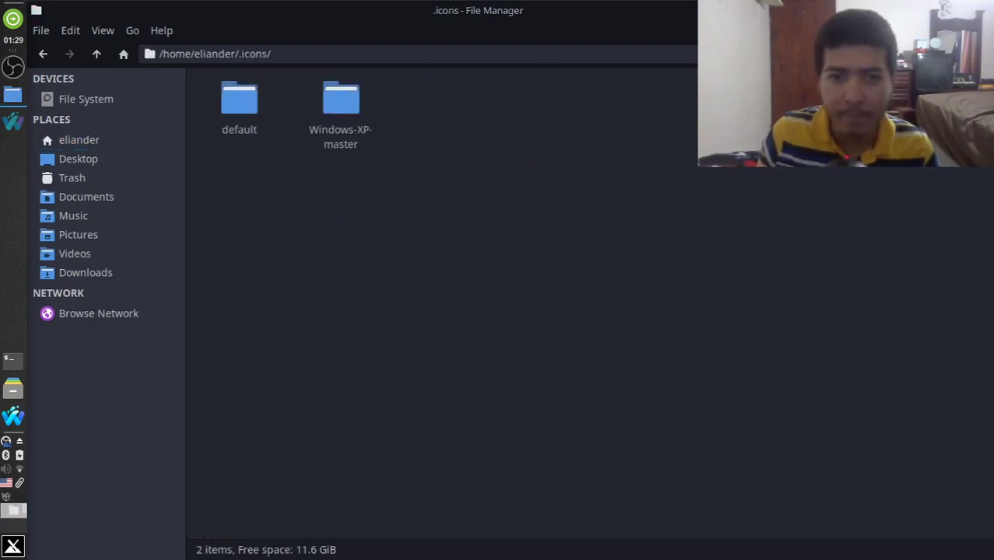
# Step: Paste xppro.png into the .icons folder and return to the desktop
pyautogui.rightClick(452, 232)
pyautogui.click(482, 291)
pyautogui.click(476, 194)
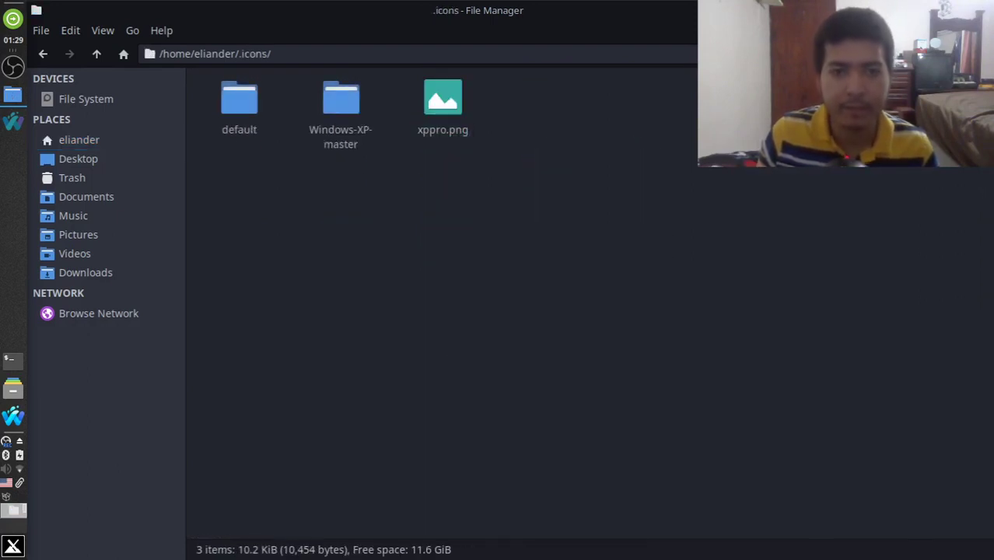
pyautogui.moveTo(475, 193); pyautogui.dragTo(206, 117)
pyautogui.click(206, 117)
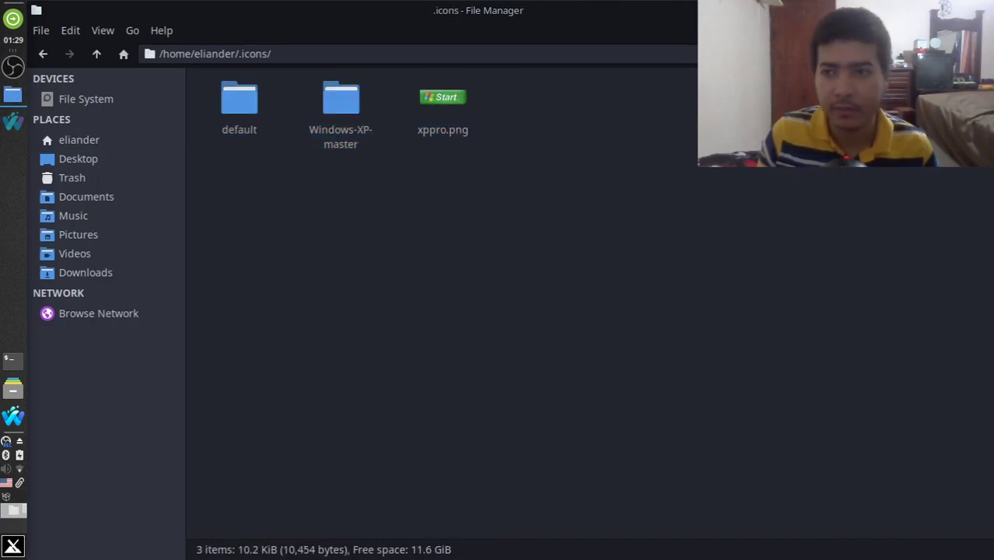
pyautogui.press('super+d')
pyautogui.moveTo(384, 308); pyautogui.dragTo(154, 72)
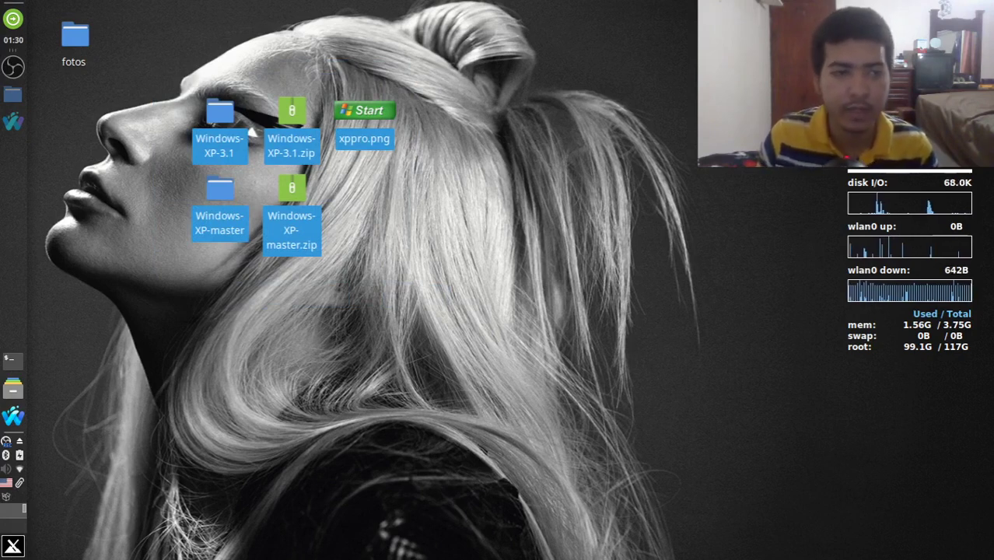
pyautogui.click(251, 134)
# Step: Open the Appearance settings and apply the Windows XP Luna style
pyautogui.press('super')
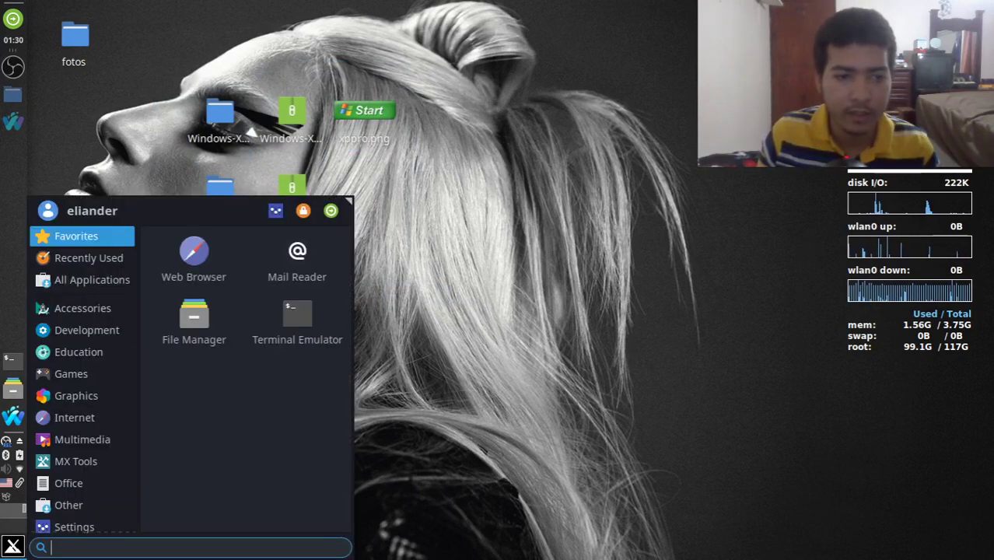
pyautogui.click(82, 308)
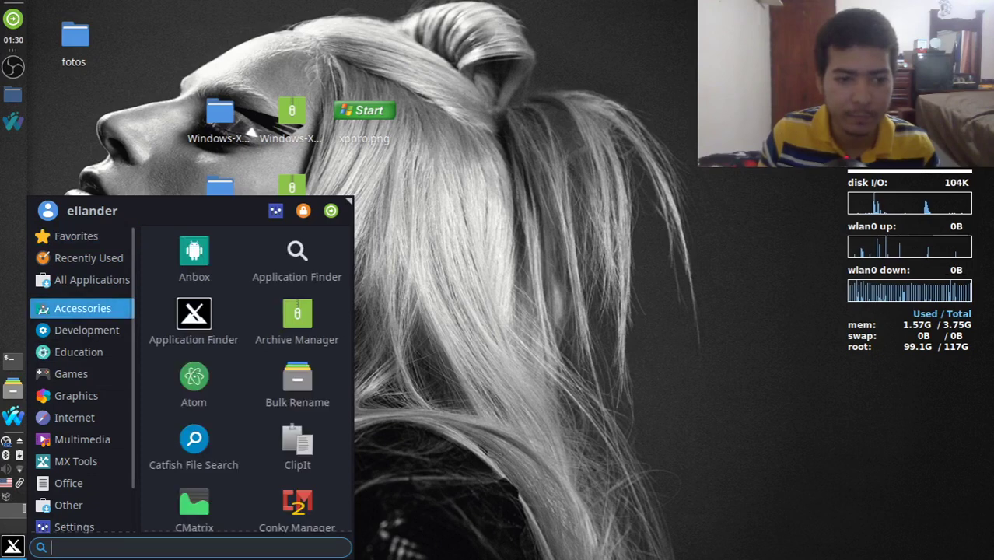
pyautogui.scroll(-2, 74, 521)
pyautogui.click(74, 478)
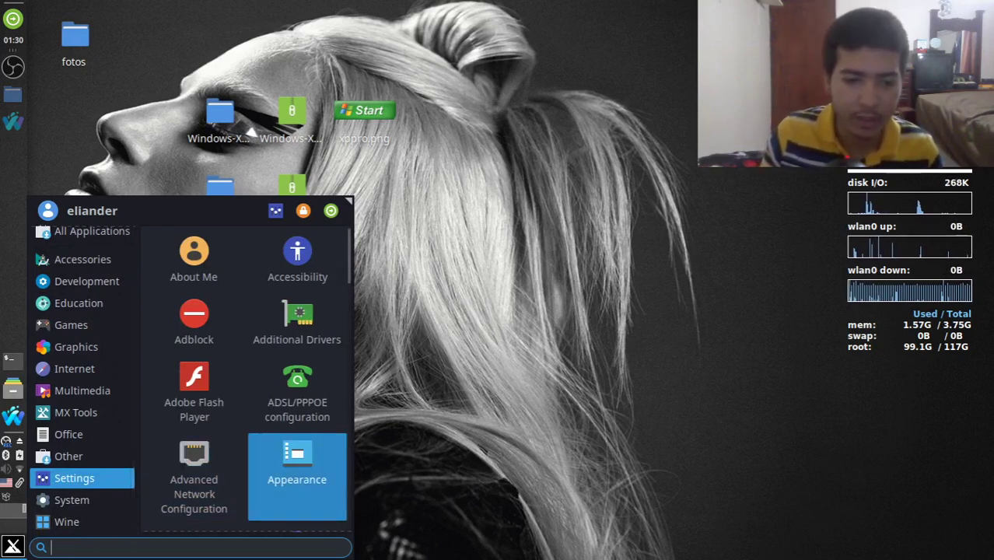
pyautogui.click(297, 476)
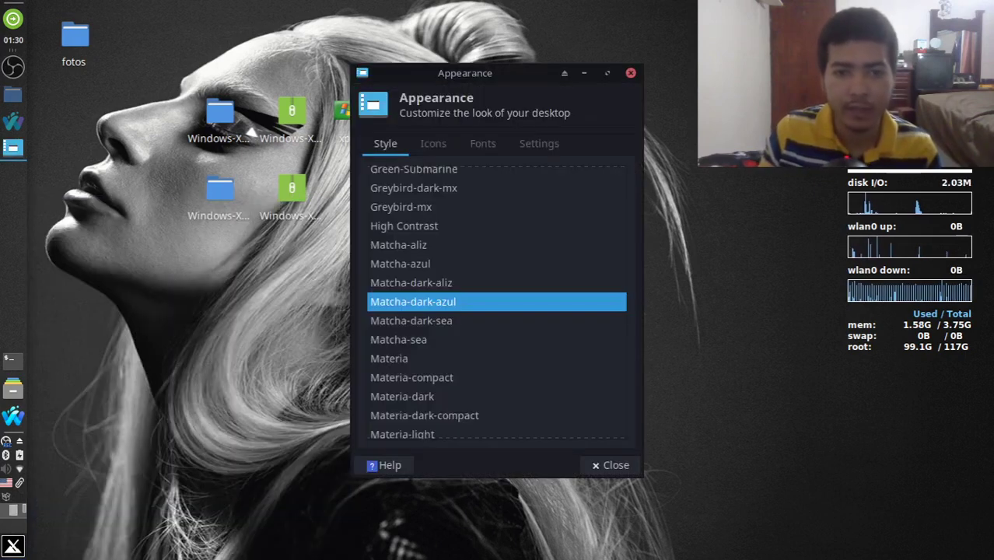
pyautogui.scroll(-10, 496, 304)
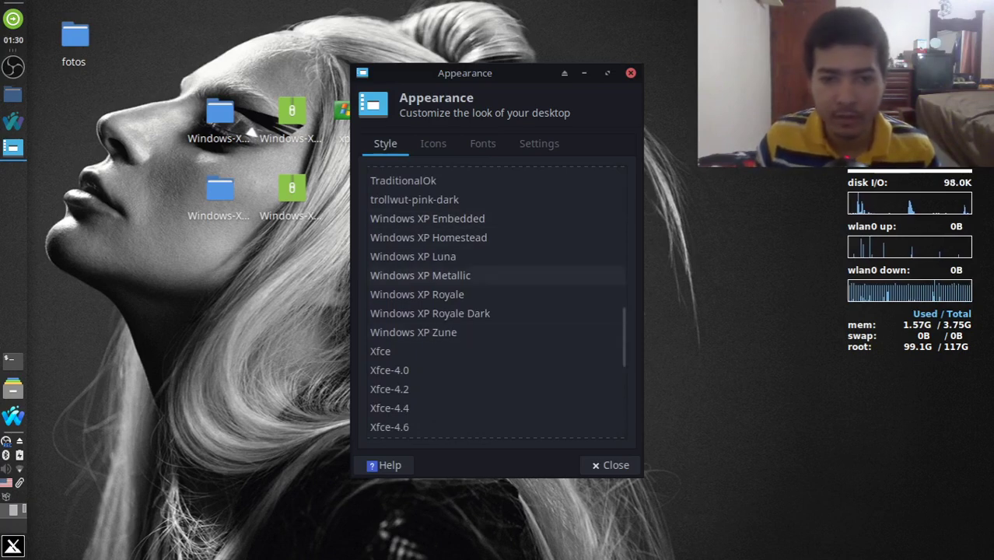
pyautogui.click(451, 257)
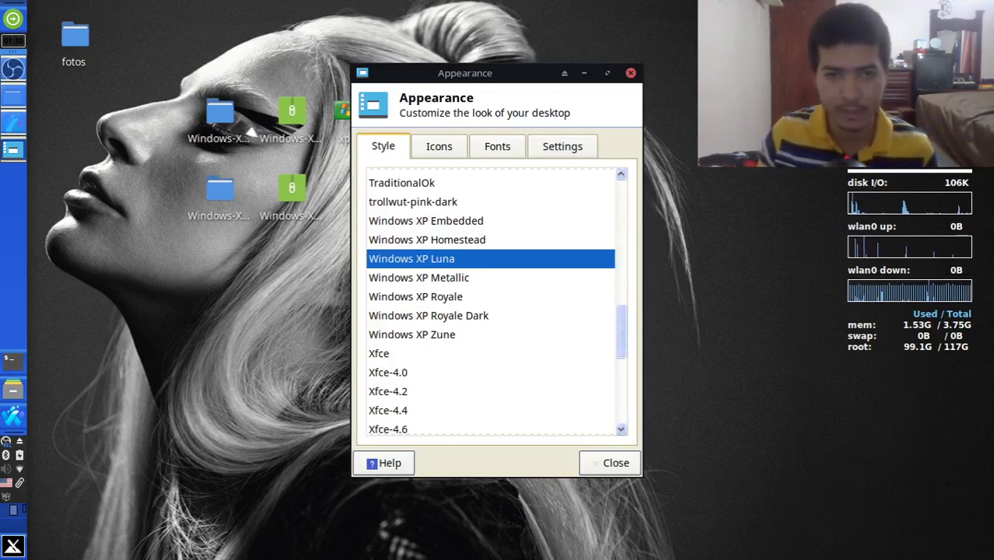
# Step: Apply the Windows XP icon theme in the Appearance settings and close them
pyautogui.click(440, 146)
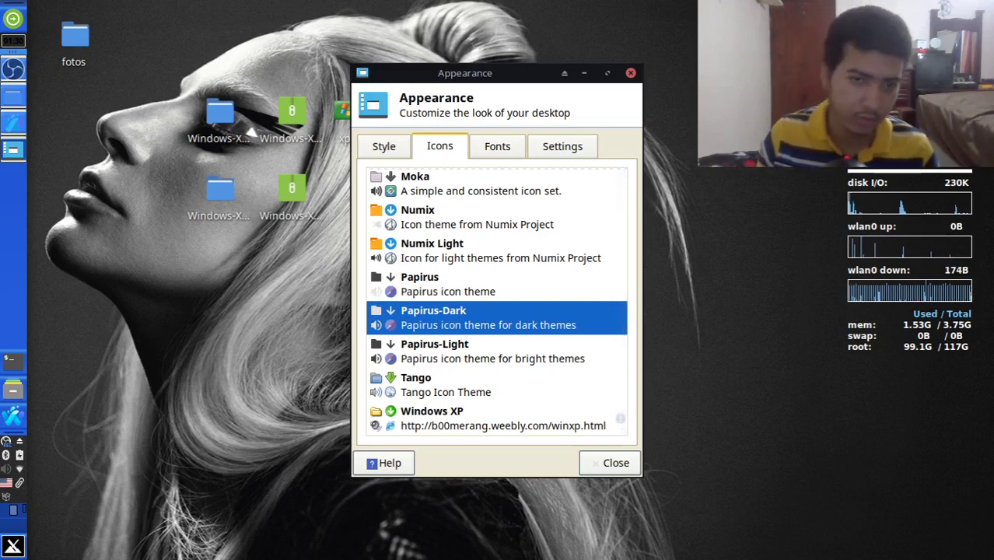
pyautogui.click(384, 146)
pyautogui.hotkey('ctrl', 'pagedown')
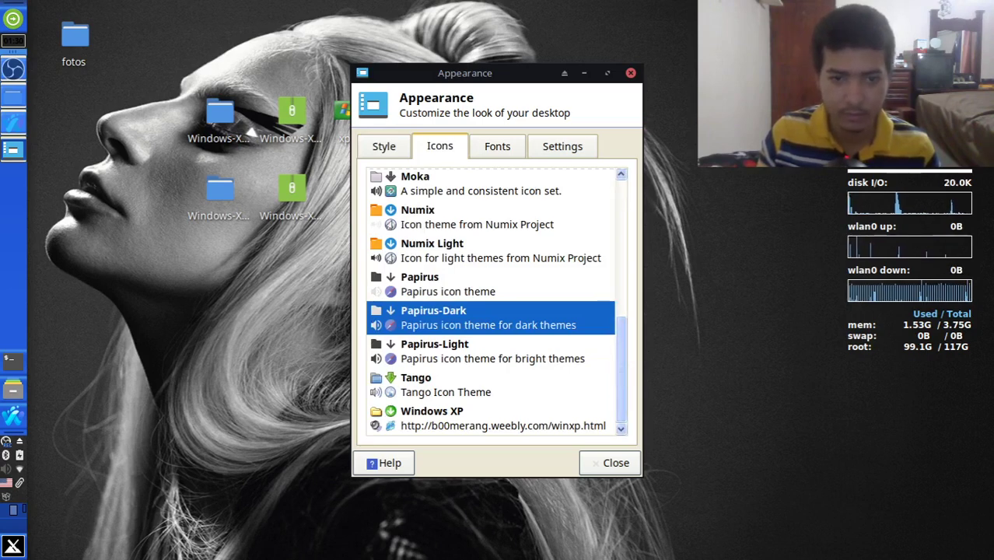
pyautogui.click(489, 418)
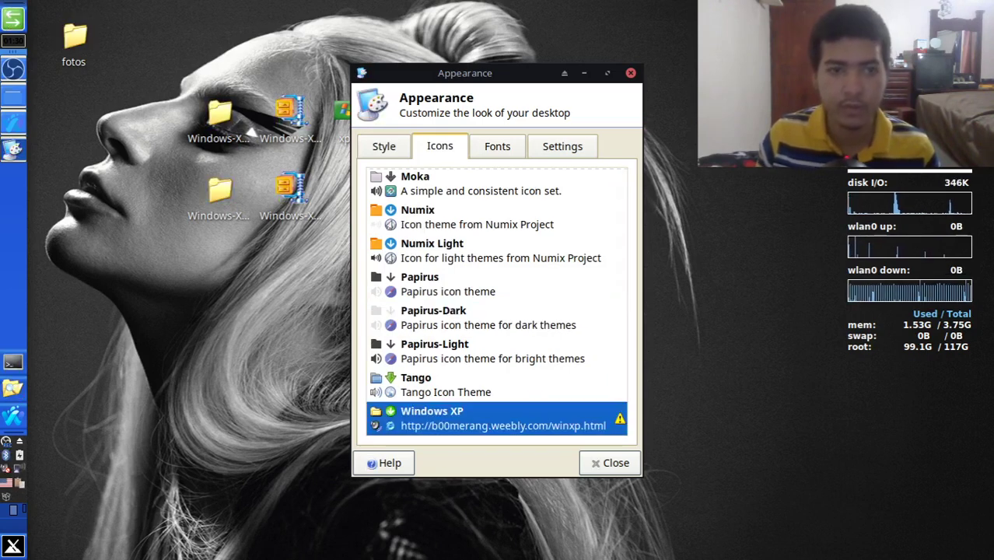
pyautogui.moveTo(465, 72); pyautogui.dragTo(584, 62)
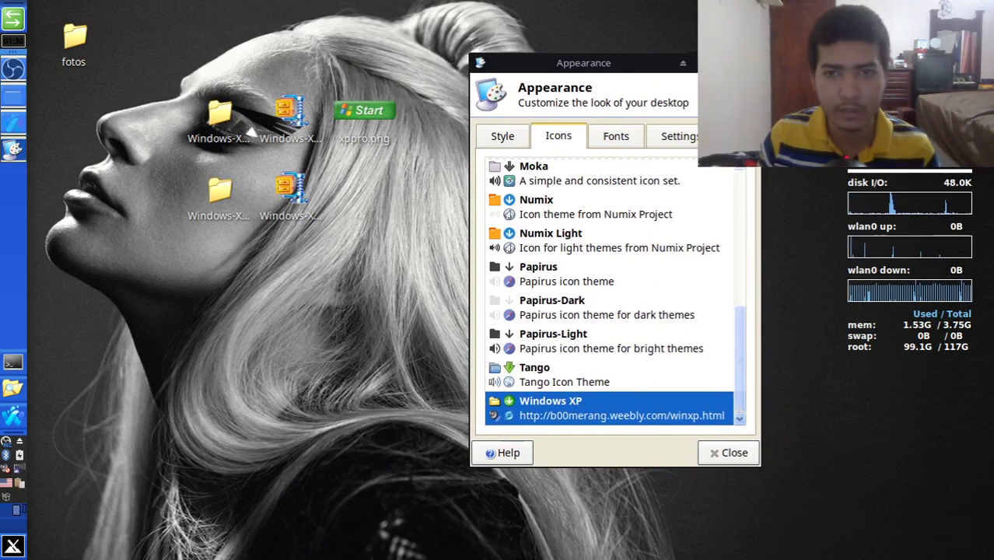
pyautogui.moveTo(610, 63); pyautogui.dragTo(573, 62)
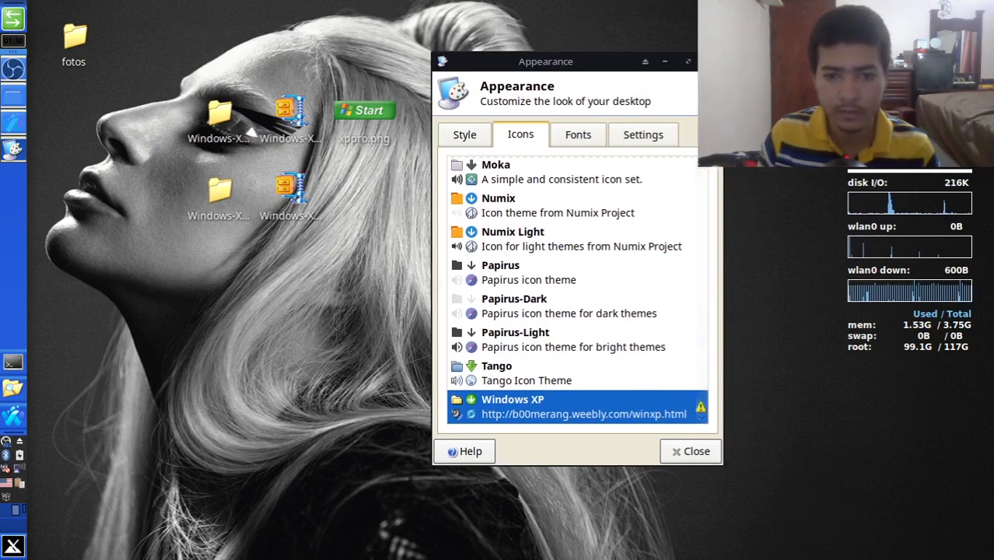
pyautogui.click(691, 451)
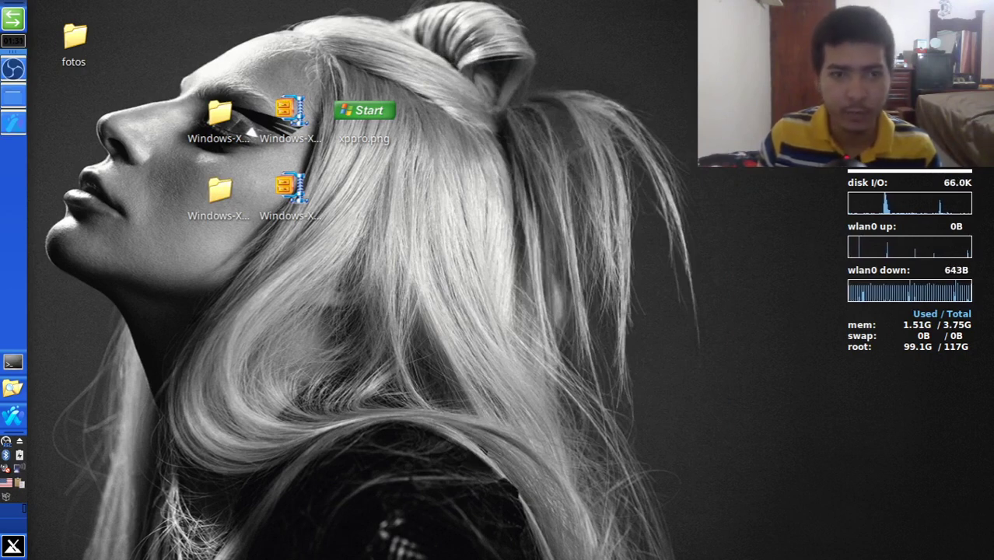
# Step: Search the applications menu for "tweaks" and clear the search
pyautogui.press('super')
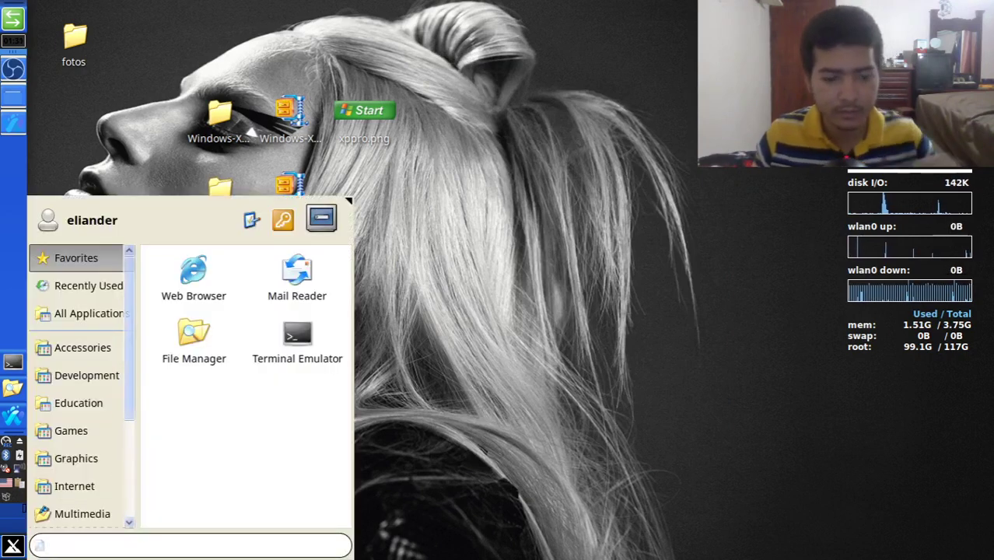
pyautogui.write('t')
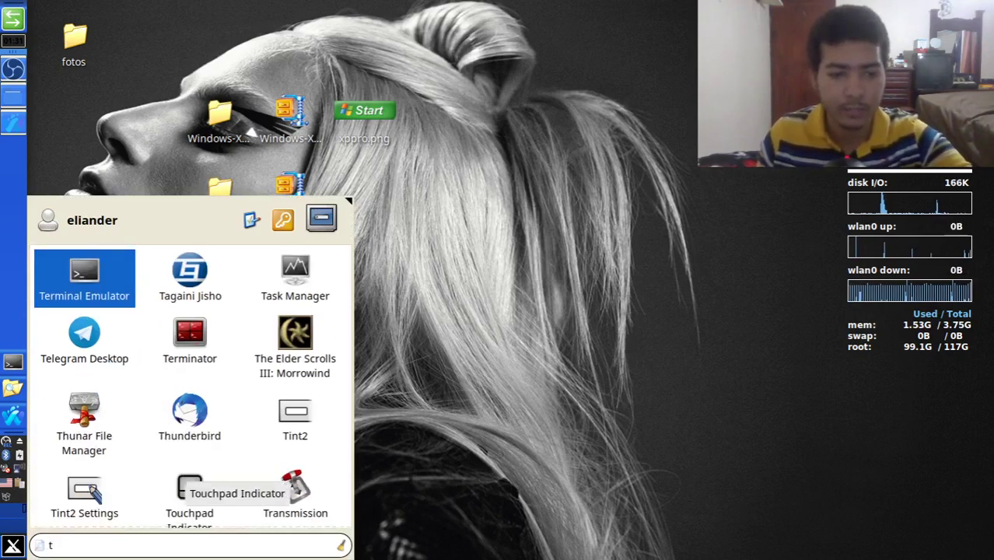
pyautogui.write('wea')
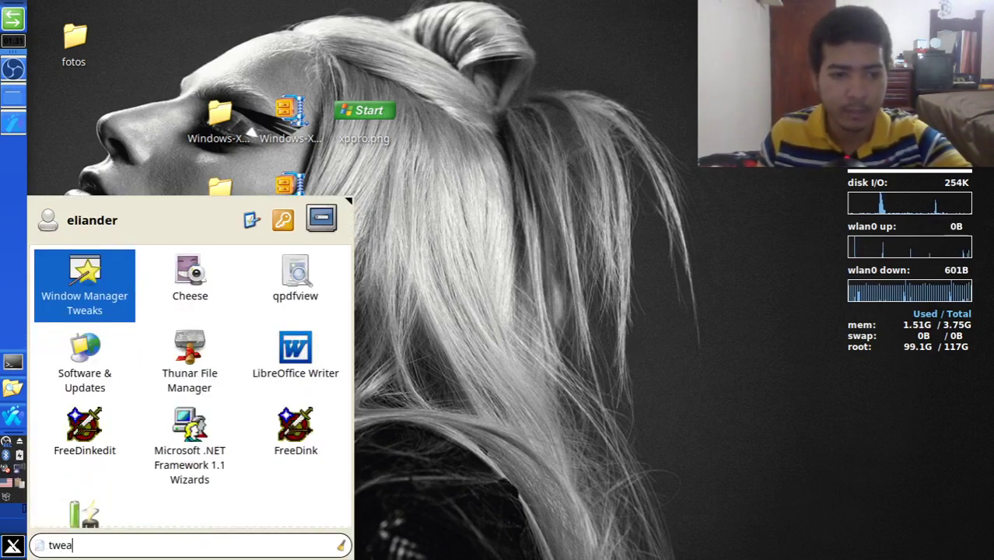
pyautogui.write('k')
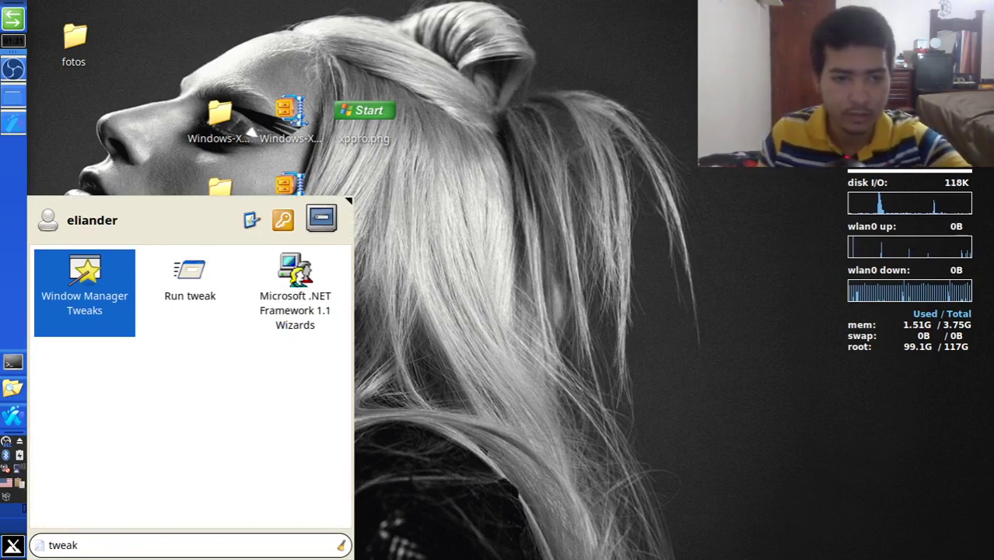
pyautogui.write('s')
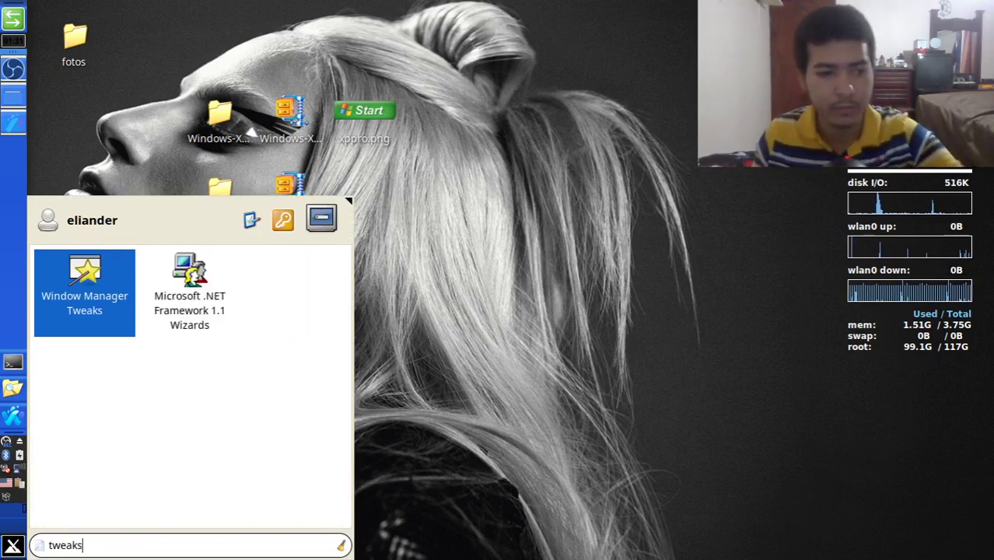
pyautogui.press('BackSpace')
pyautogui.press('BackSpace')
pyautogui.press('BackSpace')
pyautogui.press('BackSpace')
pyautogui.press('BackSpace')
pyautogui.press('BackSpace')
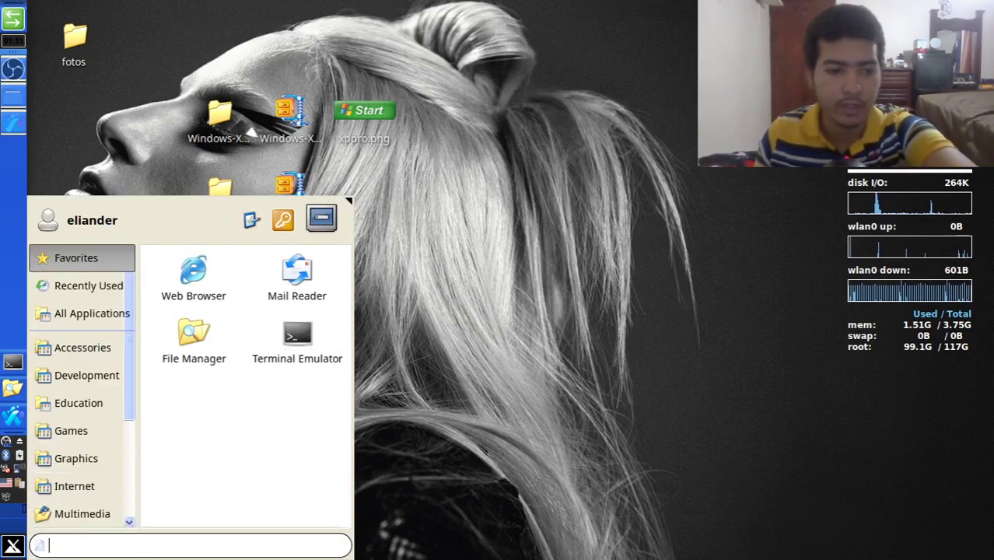
# Step: Find and launch MX Tools through the applications menu search and open its Tweak tool
pyautogui.write('mx')
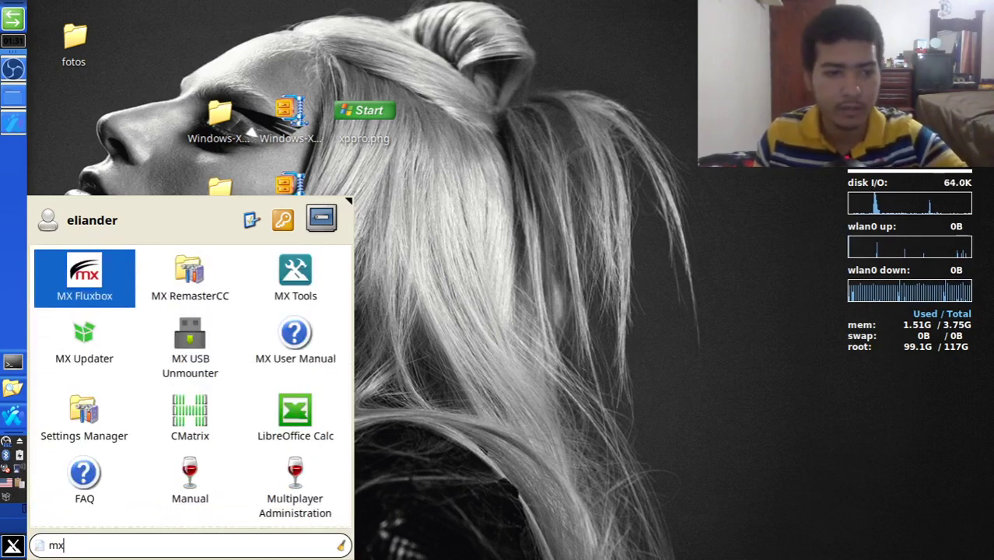
pyautogui.write(' t')
pyautogui.press('Down')
pyautogui.press('Up')
pyautogui.press('Return')
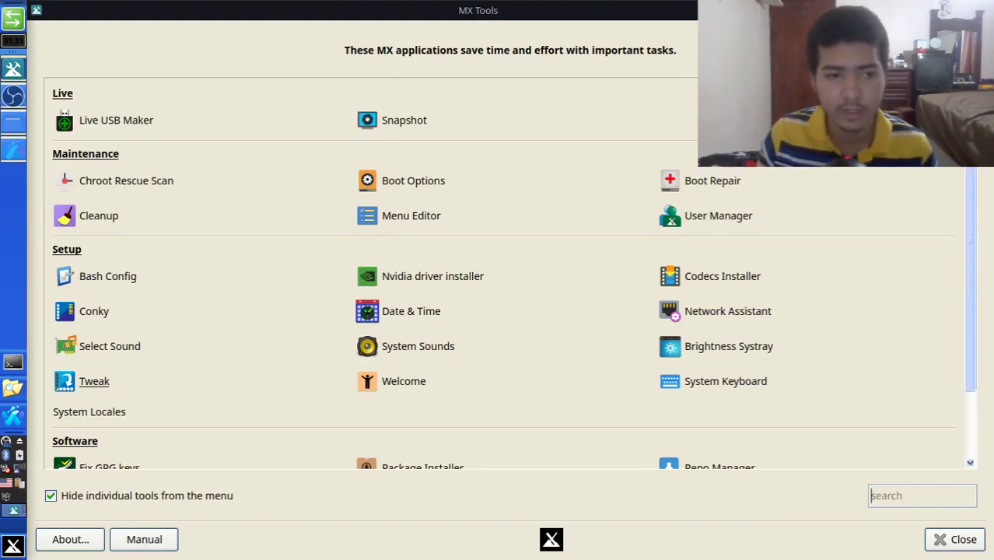
pyautogui.click(94, 381)
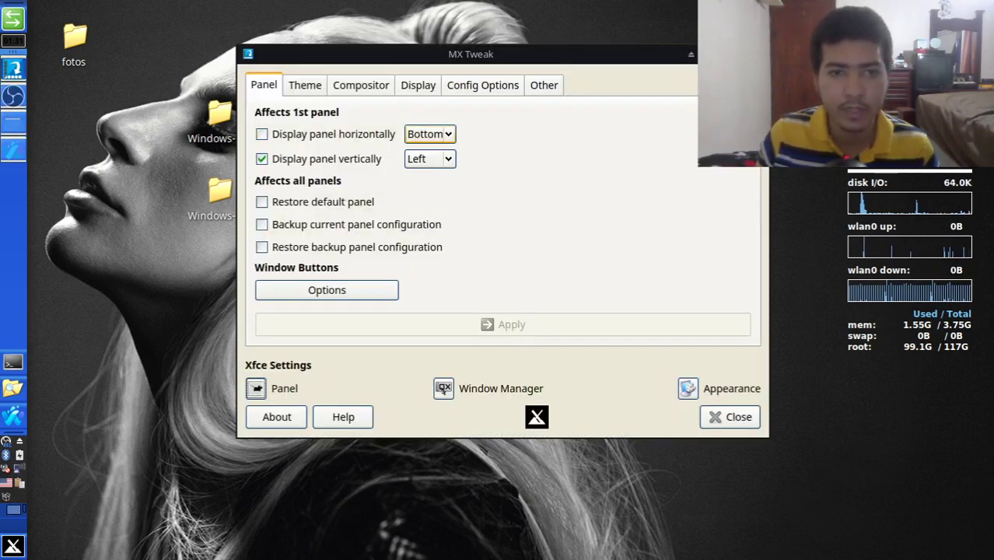
# Step: Set the first panel to display horizontally at the Bottom in MX Tweak and apply it
pyautogui.click(435, 135)
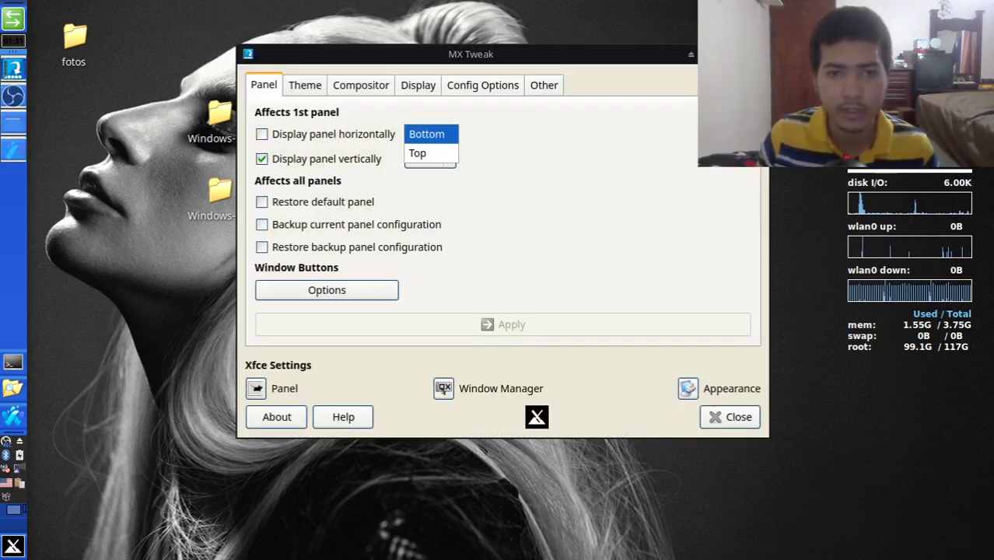
pyautogui.click(436, 135)
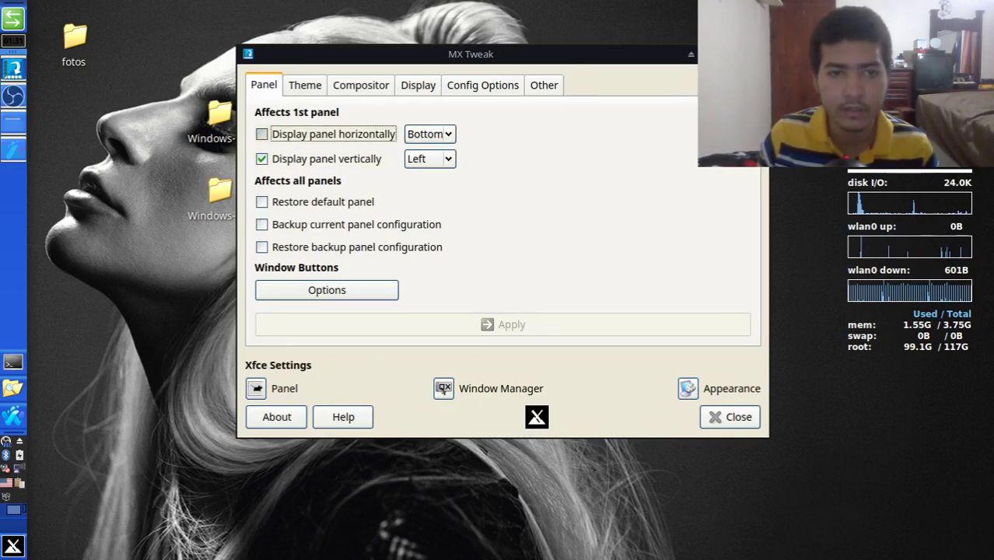
pyautogui.click(333, 134)
pyautogui.click(429, 134)
pyautogui.click(428, 134)
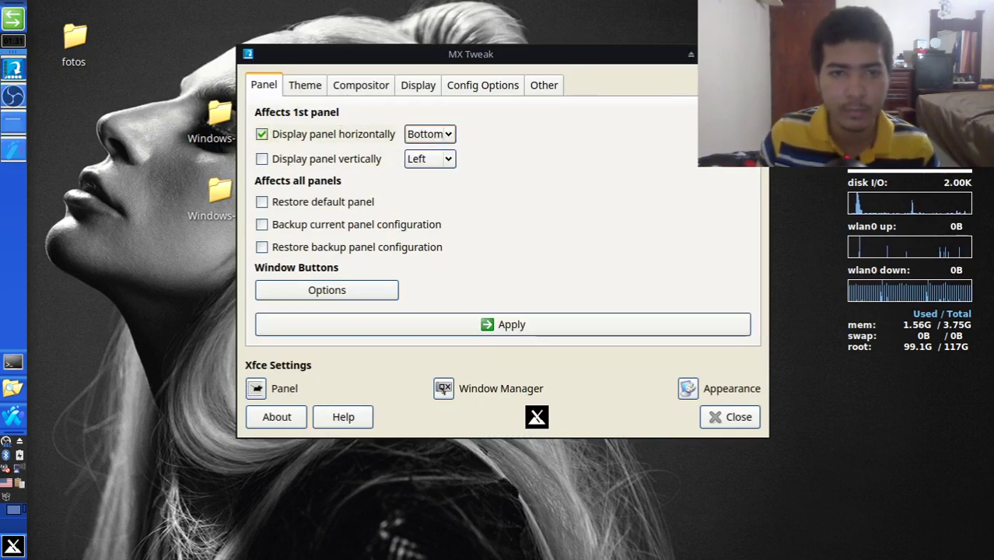
pyautogui.hotkey('shift', 'Tab')
pyautogui.click(430, 134)
pyautogui.click(428, 134)
pyautogui.press('Tab')
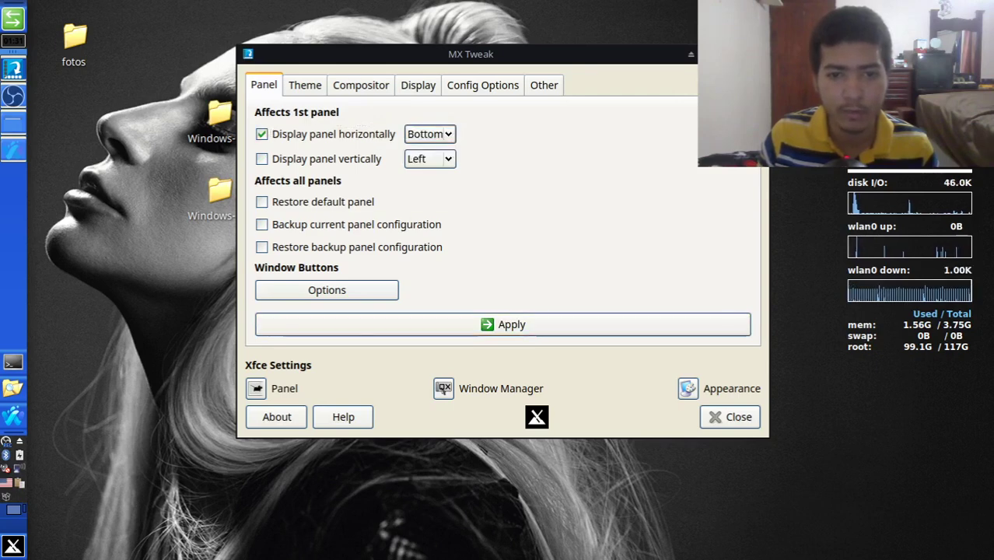
pyautogui.hotkey('shift', 'Tab')
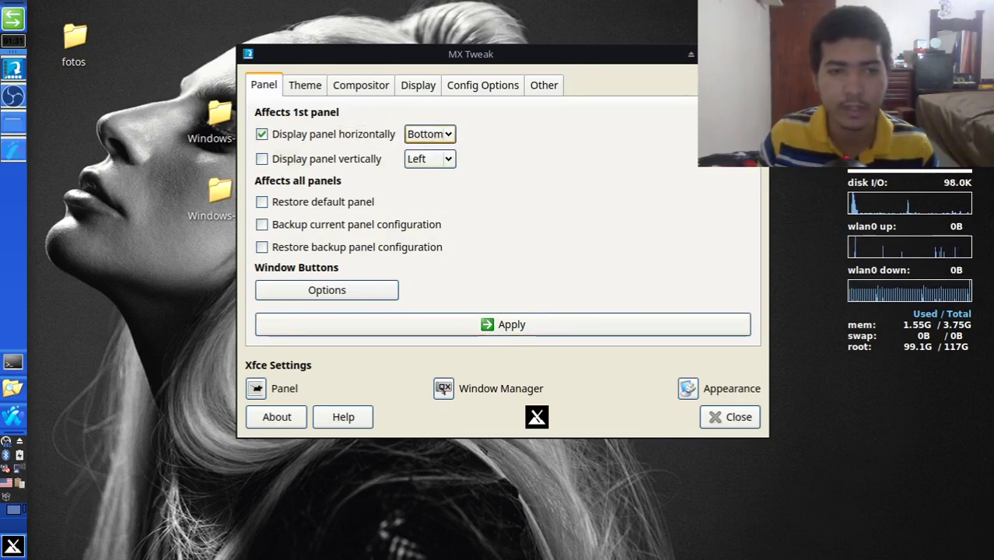
pyautogui.click(502, 325)
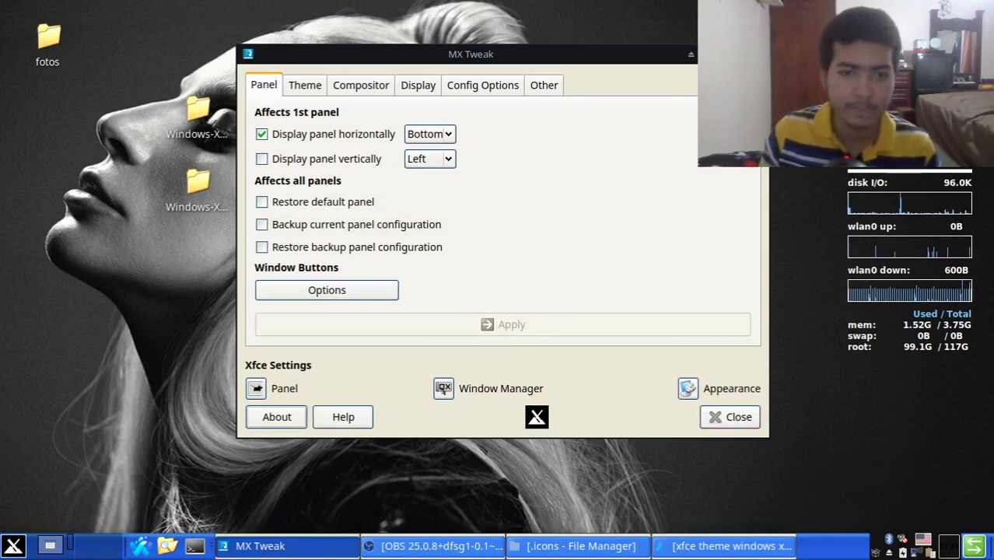
# Step: Open the Window Manager settings from MX Tweak and apply the Windows XP Luna theme
pyautogui.moveTo(470, 53)
pyautogui.mouseDown()
pyautogui.moveTo(450, 52)
pyautogui.moveTo(427, 86)
pyautogui.moveTo(475, 56)
pyautogui.mouseUp()
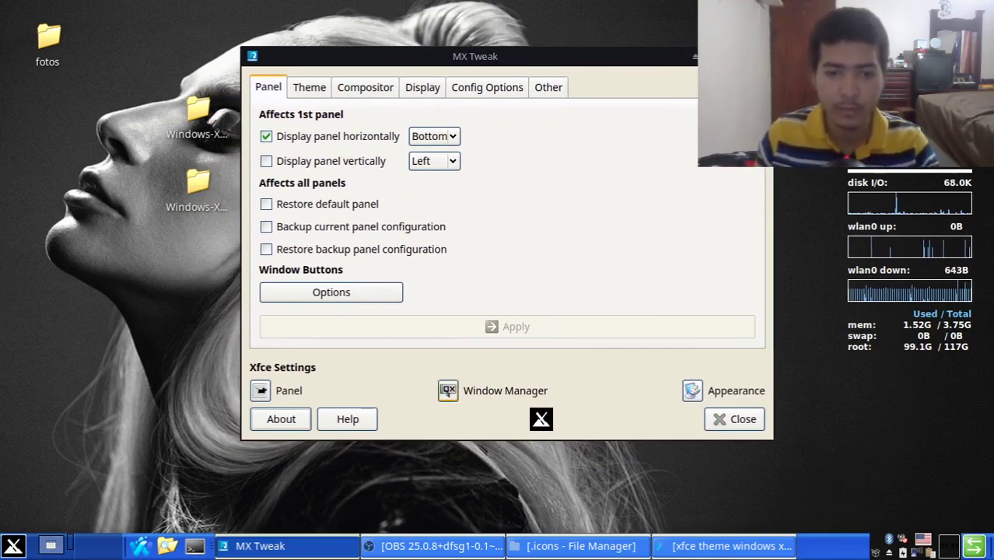
pyautogui.click(448, 391)
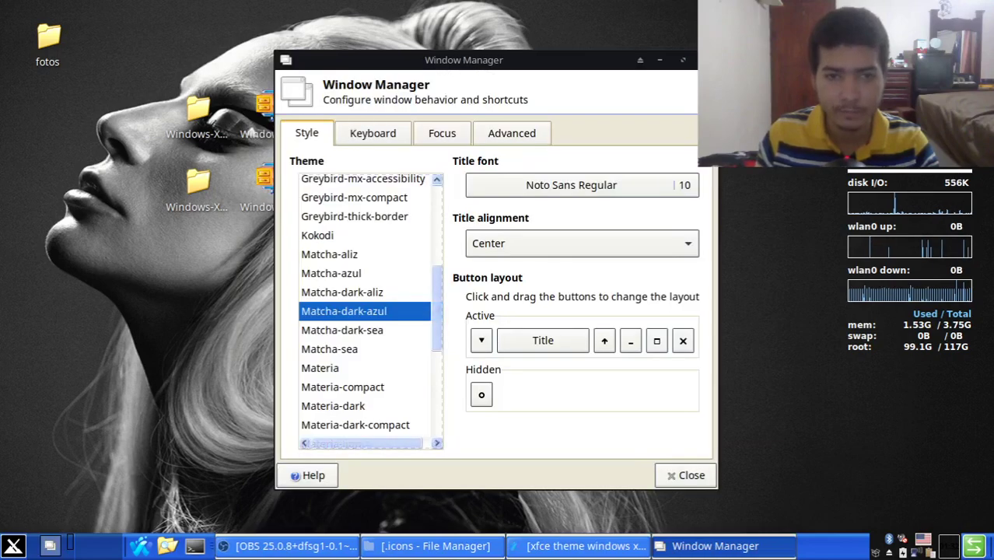
pyautogui.scroll(-4, 365, 311)
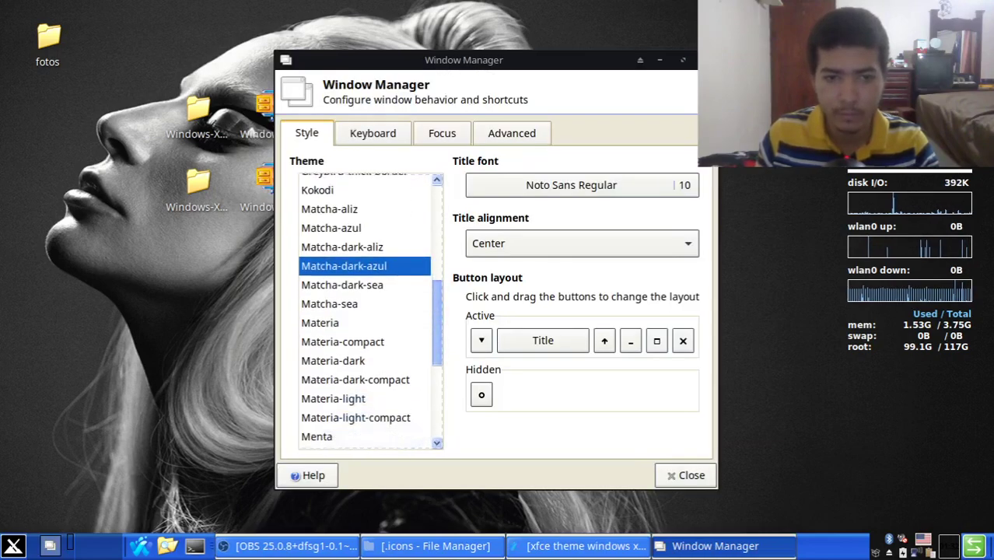
pyautogui.scroll(-4, 365, 311)
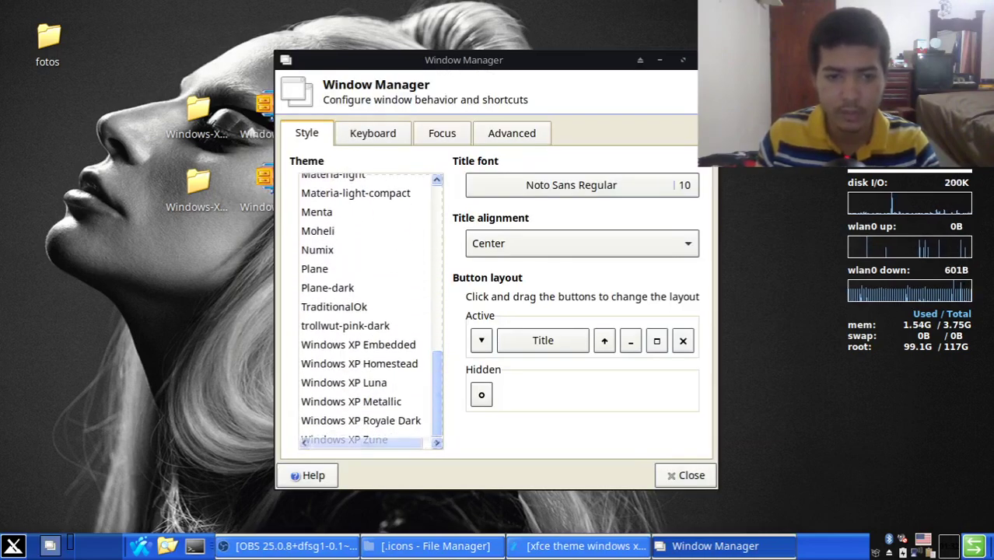
pyautogui.click(343, 382)
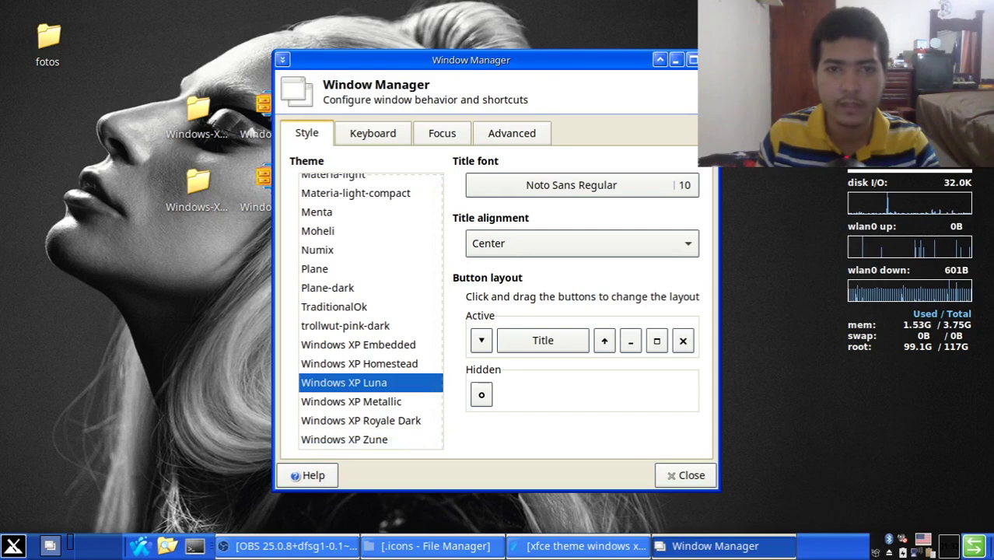
# Step: Switch the window theme to Matcha-dark-azul for comparison and reapply Windows XP Luna
pyautogui.moveTo(467, 60); pyautogui.dragTo(484, 57)
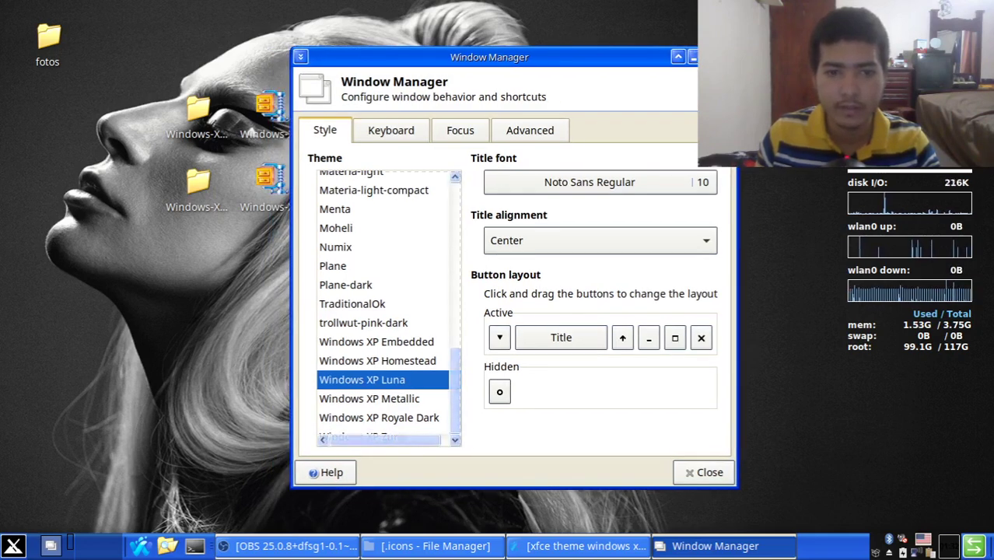
pyautogui.scroll(8, 389, 304)
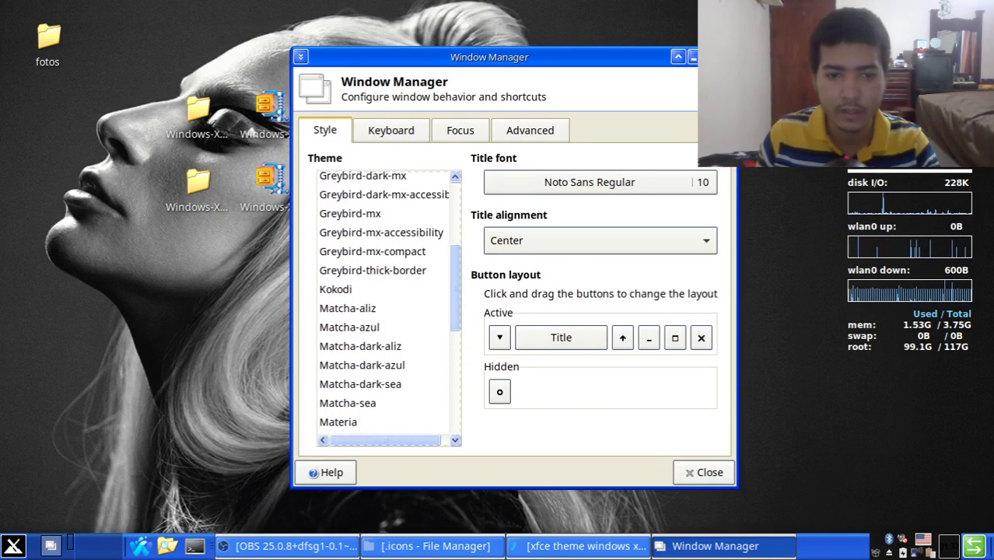
pyautogui.click(363, 385)
pyautogui.click(362, 366)
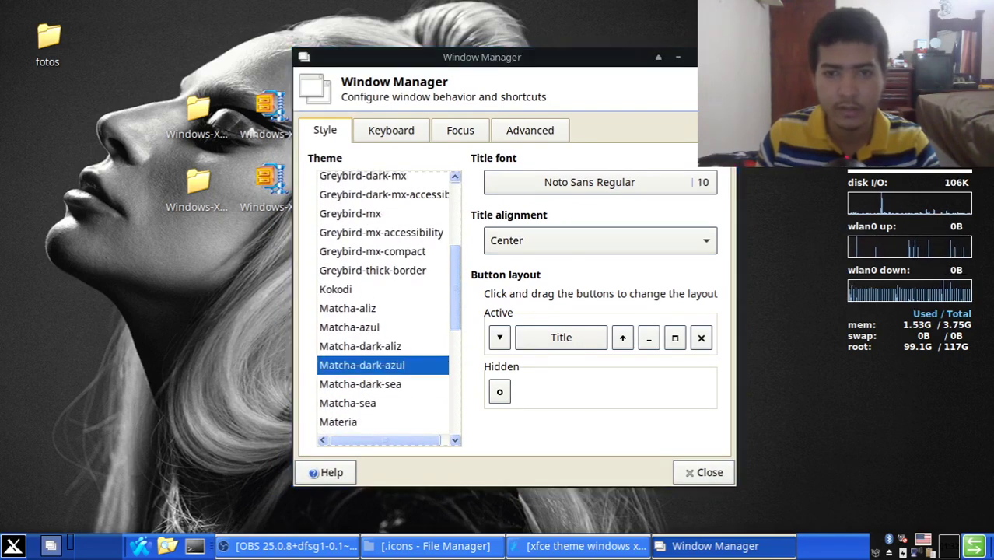
pyautogui.scroll(-8, 388, 305)
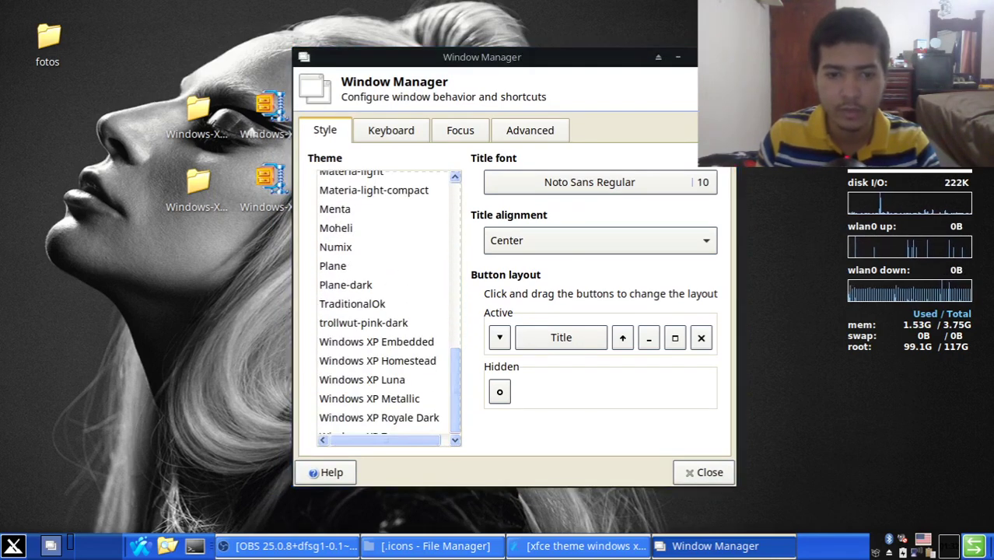
pyautogui.click(362, 380)
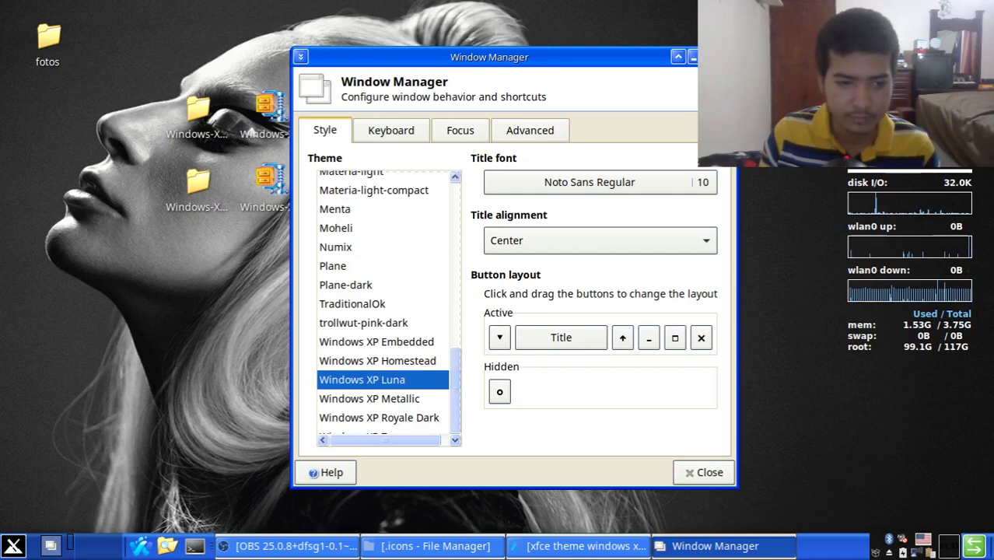
# Step: Remove the Workspace Switcher from the panel and confirm the removal
pyautogui.rightClick(88, 546)
pyautogui.click(124, 497)
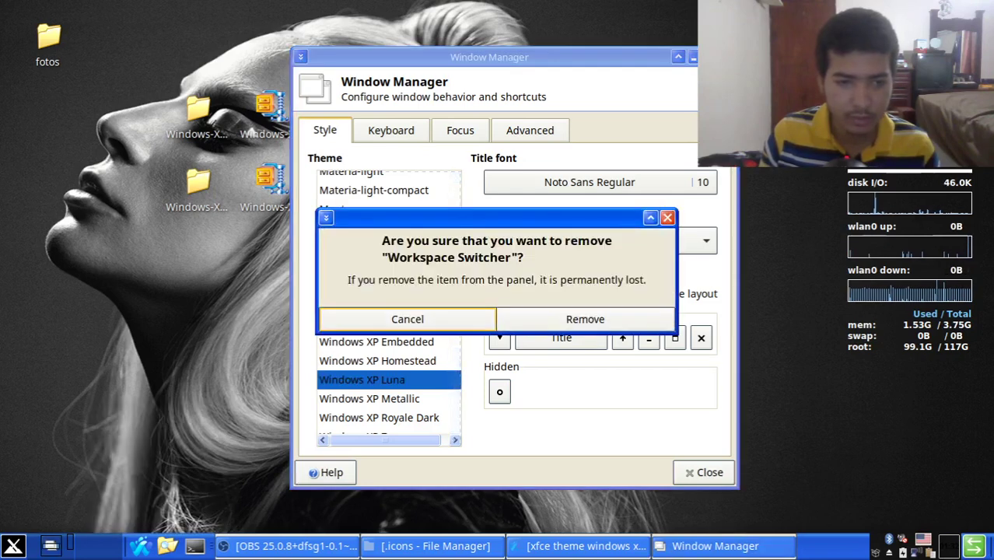
pyautogui.press('Return')
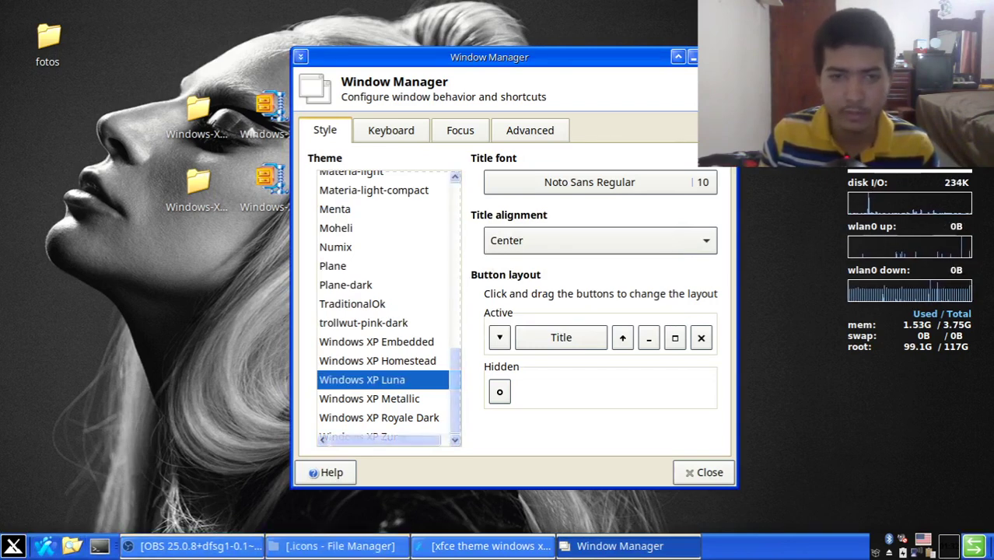
# Step: Close the Window Manager settings, MX Tweak and MX Tools to return to the desktop
pyautogui.scroll(10, 385, 303)
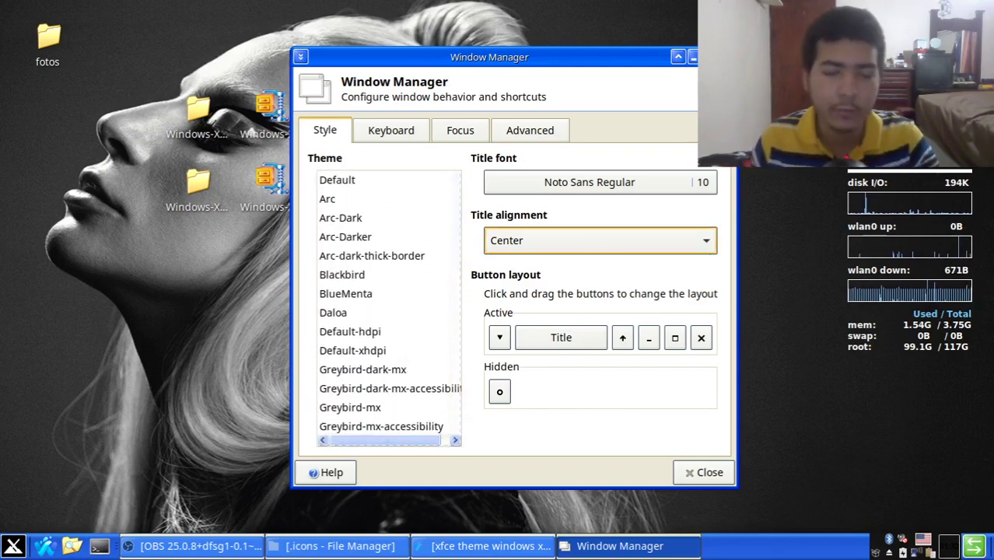
pyautogui.click(703, 472)
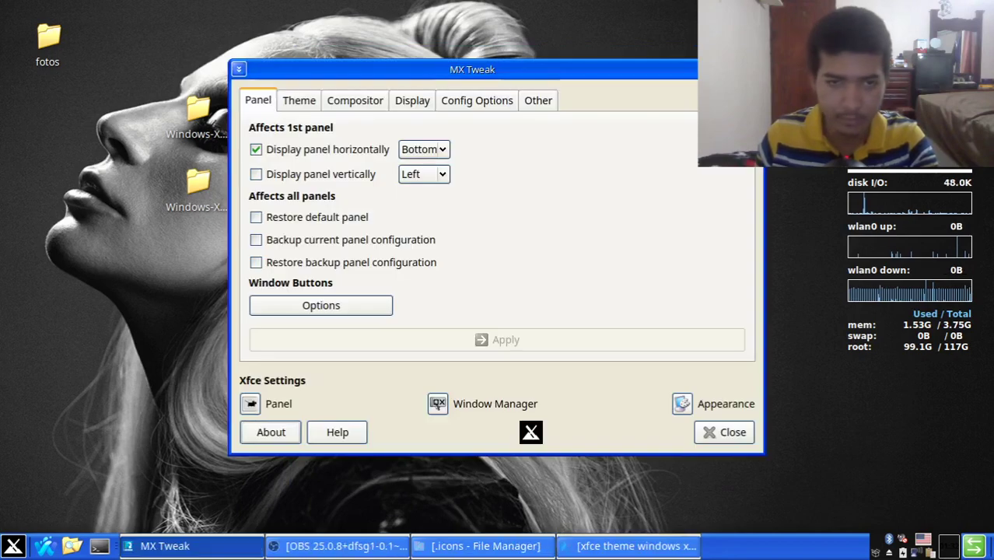
pyautogui.click(724, 433)
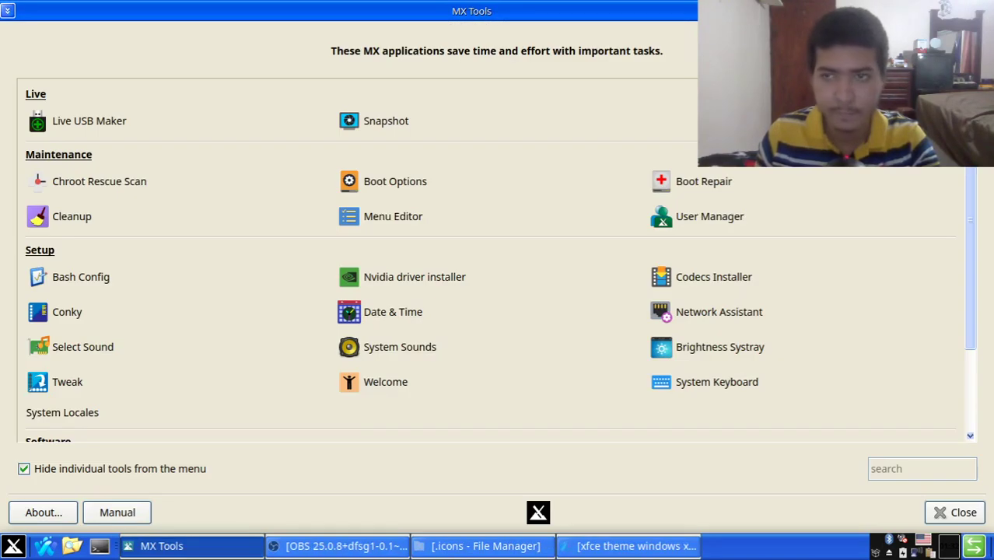
pyautogui.click(954, 512)
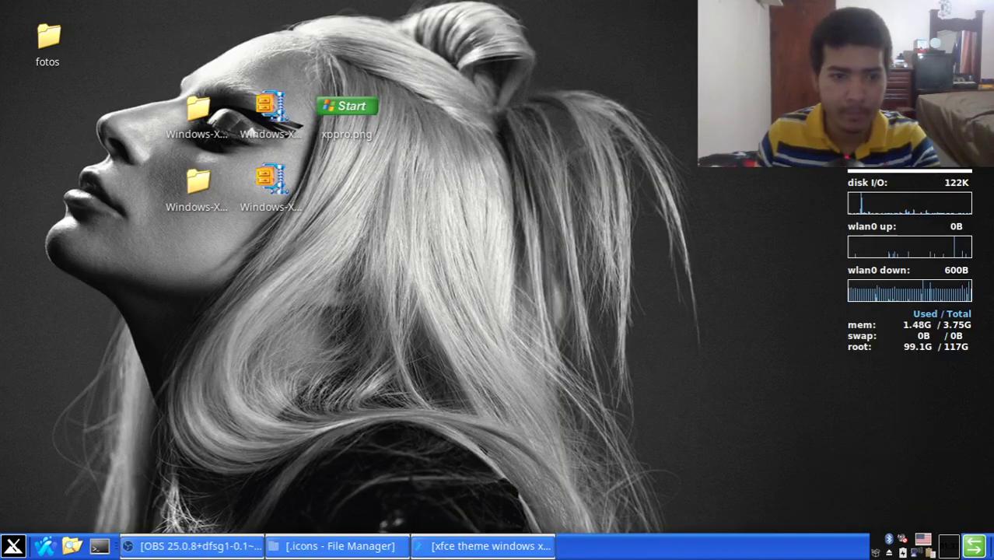
# Step: Bring up the .icons folder window, go back to the home folder and minimize the file manager
pyautogui.click(337, 546)
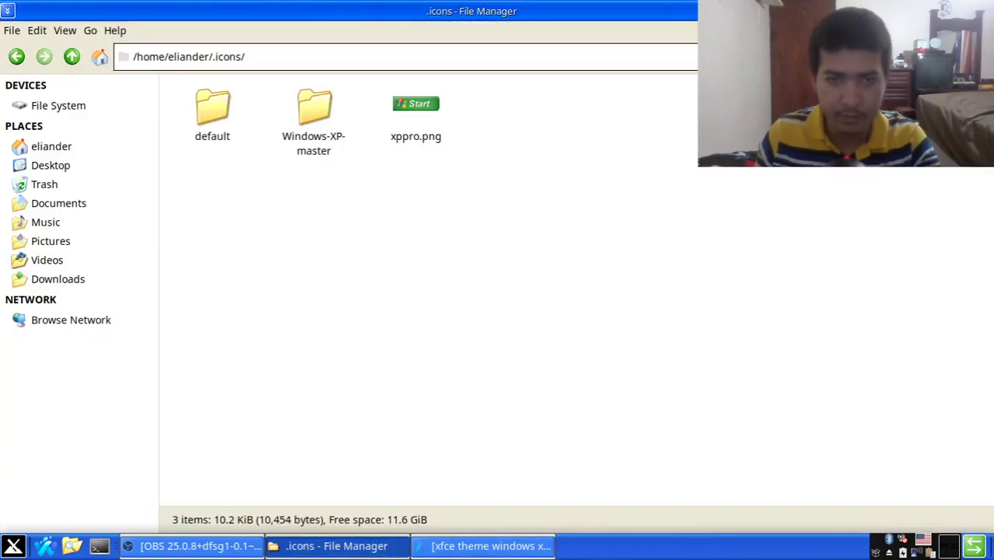
pyautogui.click(16, 56)
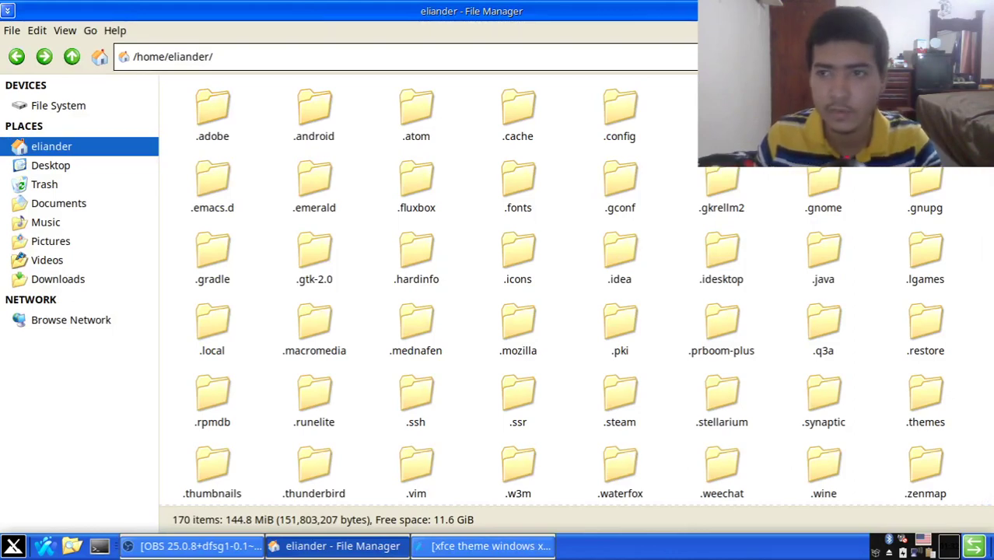
pyautogui.click(951, 11)
pyautogui.moveTo(580, 65); pyautogui.dragTo(198, 283)
pyautogui.click(197, 283)
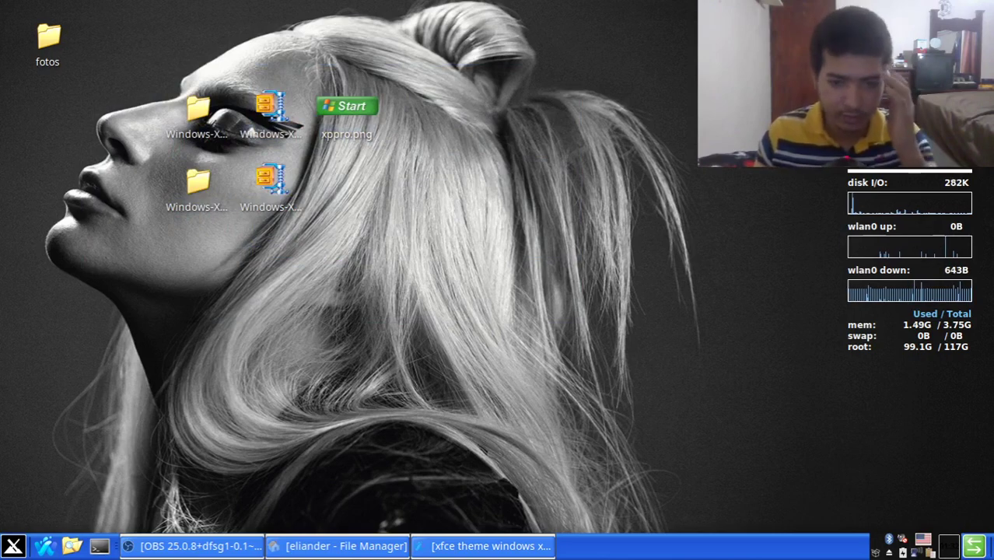
# Step: Open the Whisker Menu, look through its favorites and categories, and close it
pyautogui.click(13, 546)
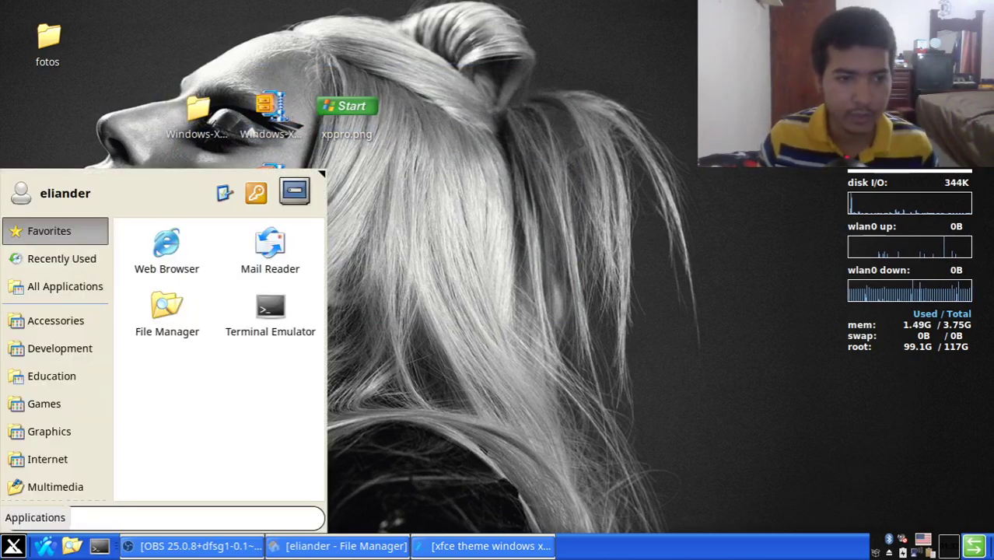
pyautogui.press('super')
pyautogui.press('super')
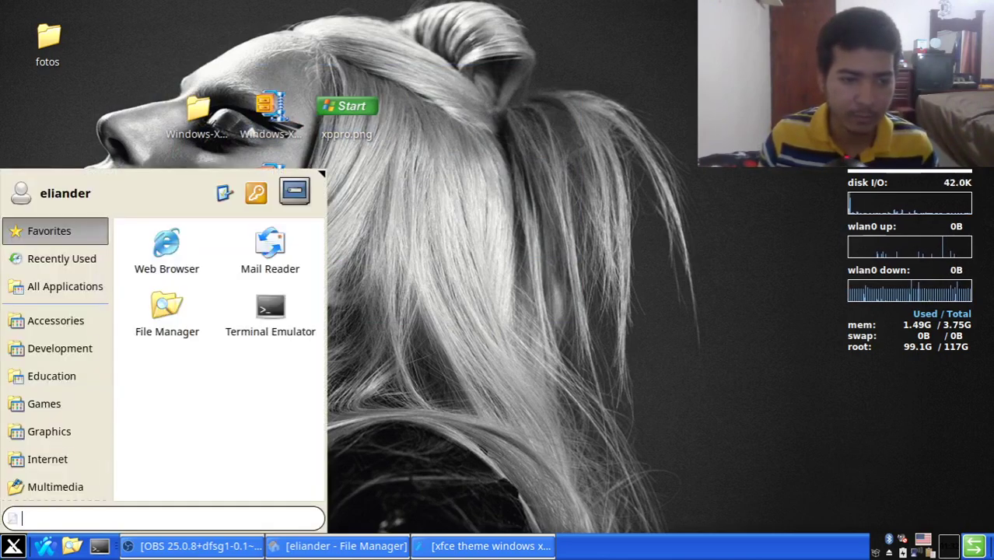
pyautogui.scroll(-3, 50, 354)
pyautogui.scroll(4, 50, 354)
pyautogui.click(13, 546)
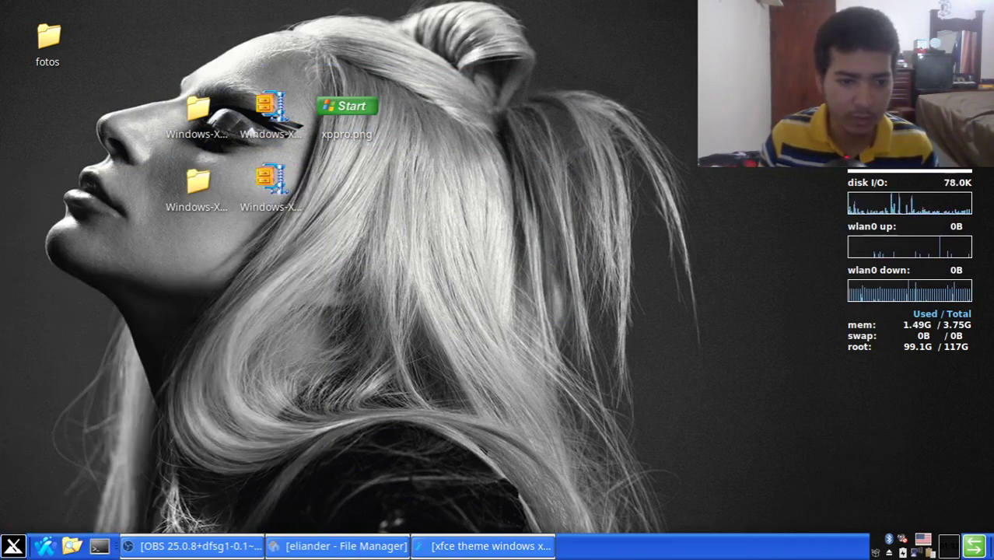
# Step: Remove the Whisker Menu from the panel and confirm the removal
pyautogui.rightClick(13, 546)
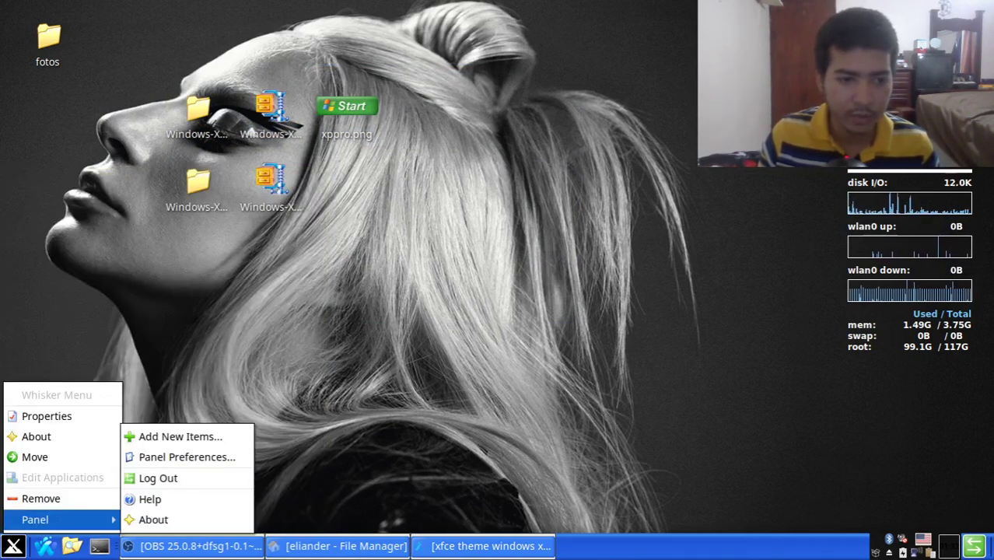
pyautogui.click(40, 498)
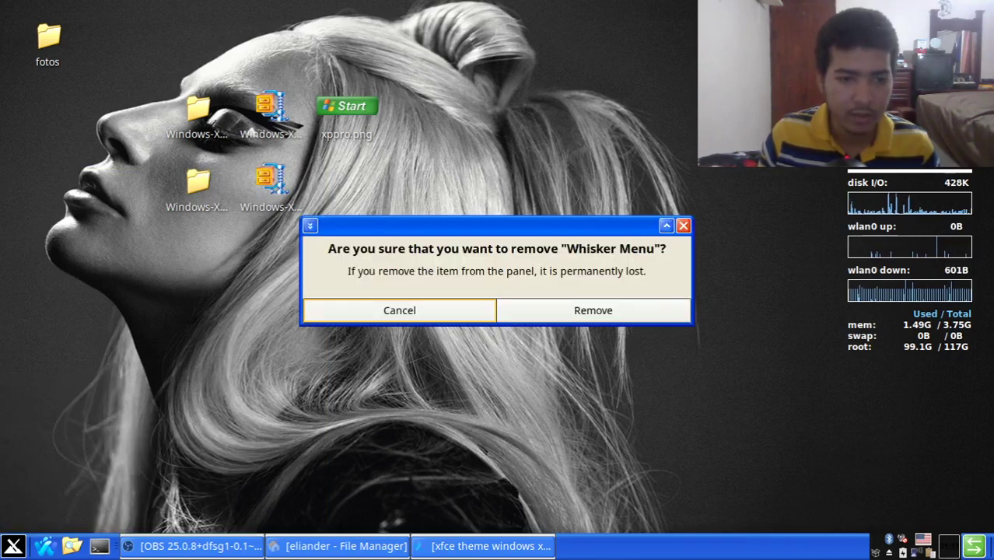
pyautogui.click(592, 311)
pyautogui.rightClick(623, 546)
pyautogui.click(588, 546)
pyautogui.rightClick(589, 546)
pyautogui.moveTo(619, 520)
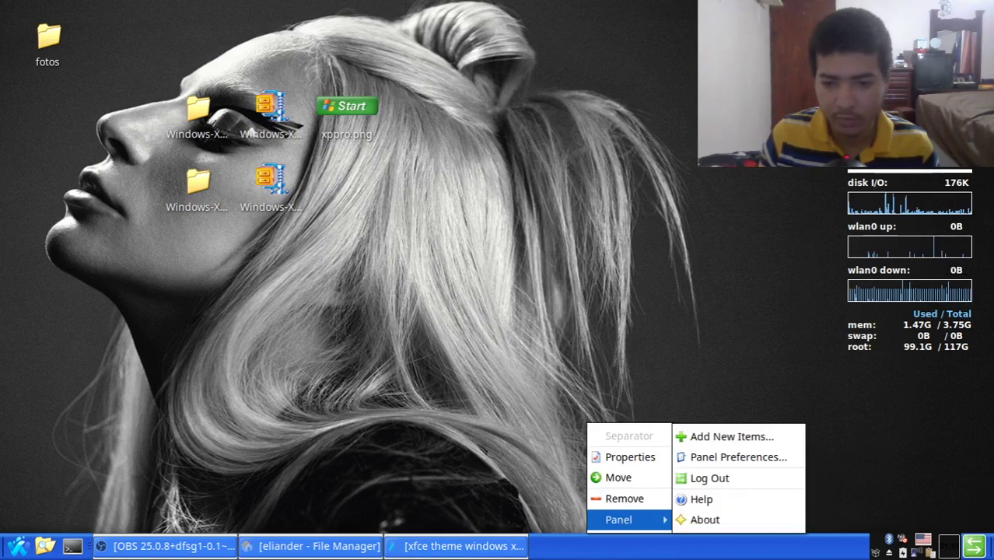
pyautogui.click(731, 437)
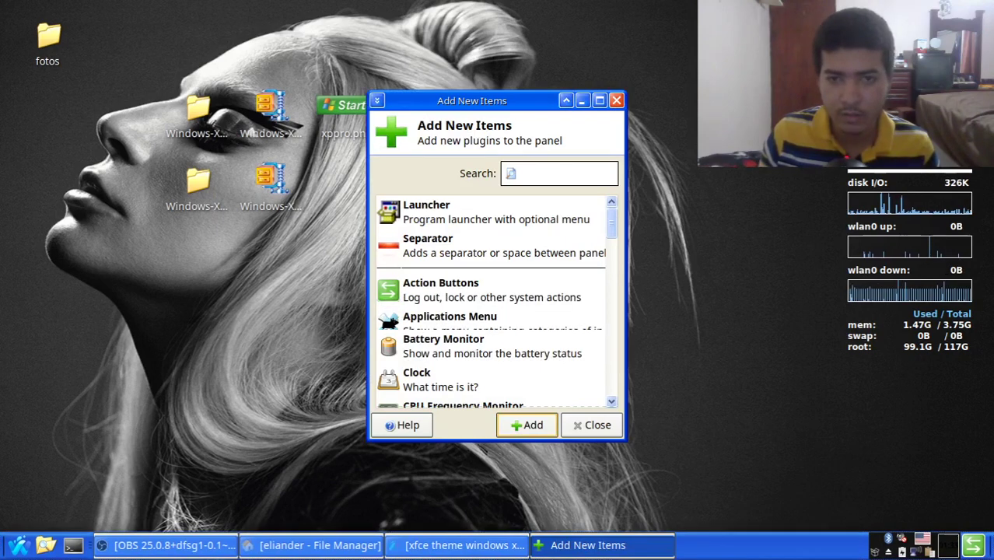
pyautogui.click(617, 100)
# Step: Add the Applications Menu item to the panel and close the Add New Items dialog
pyautogui.rightClick(613, 546)
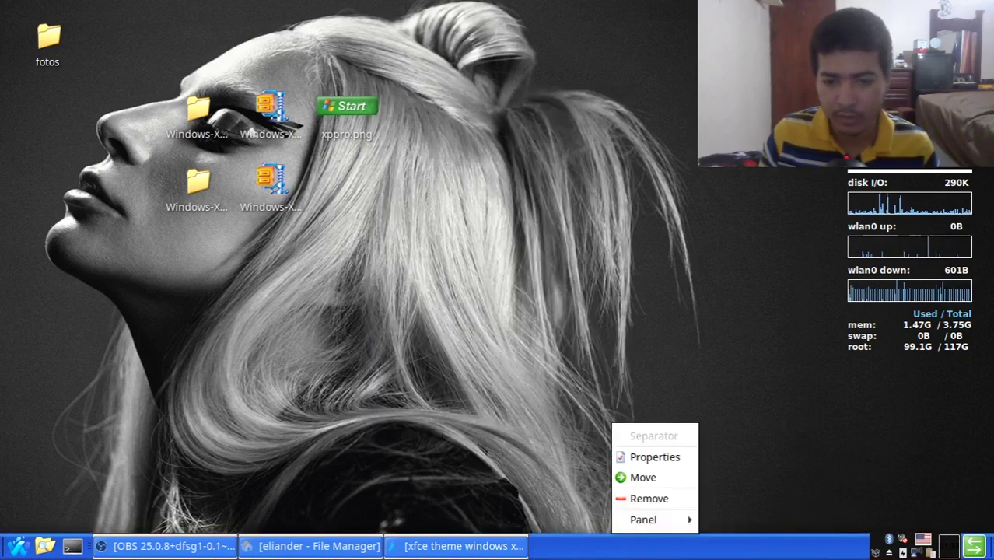
pyautogui.moveTo(643, 519)
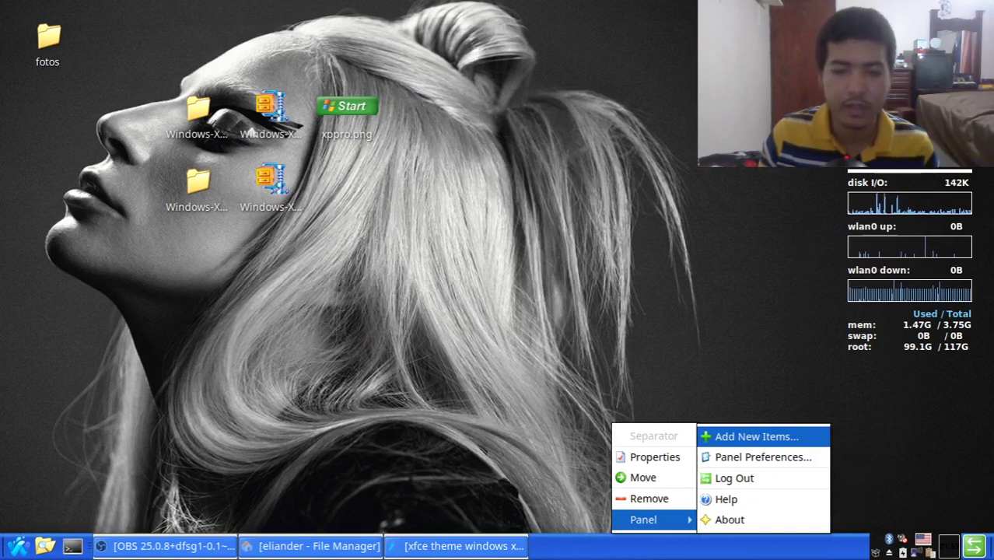
pyautogui.click(756, 436)
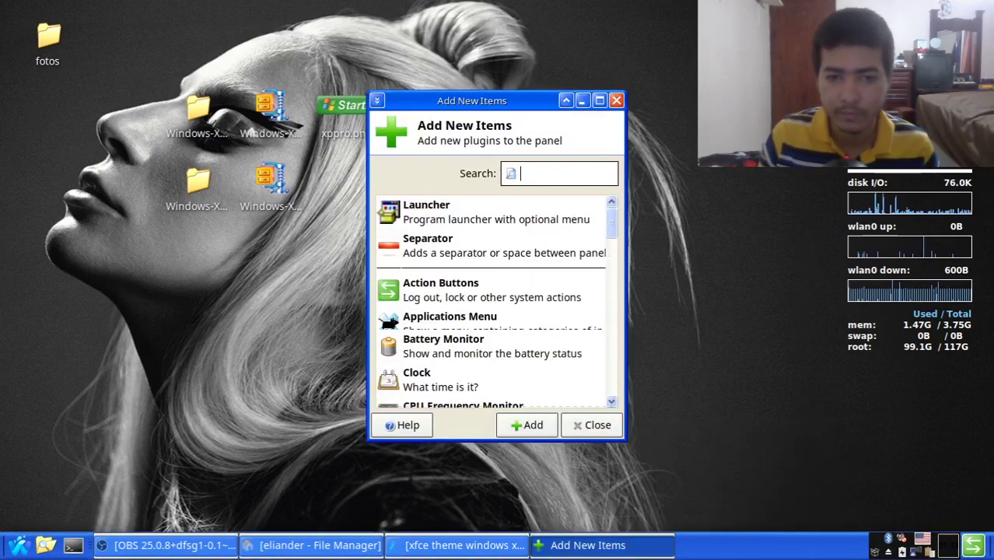
pyautogui.scroll(-1, 492, 300)
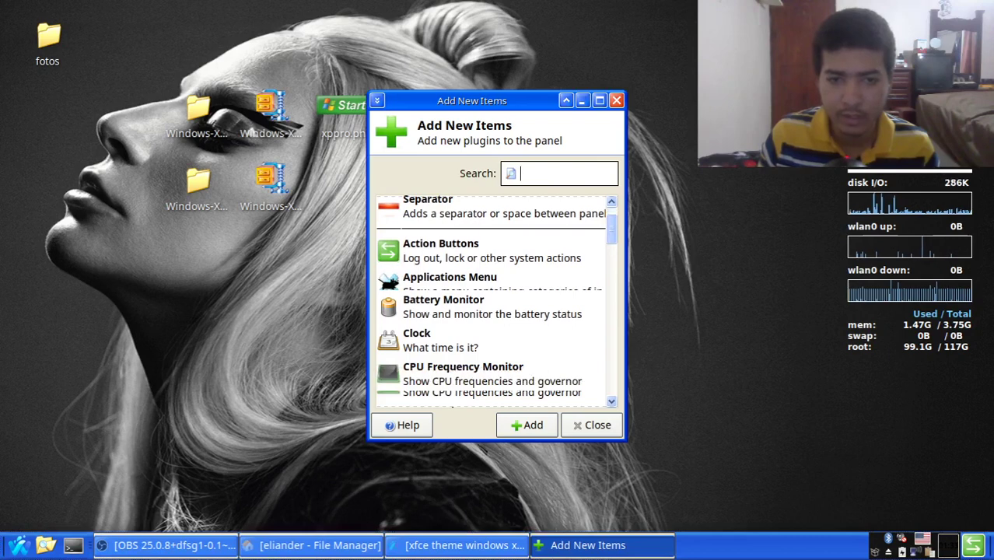
pyautogui.click(388, 272)
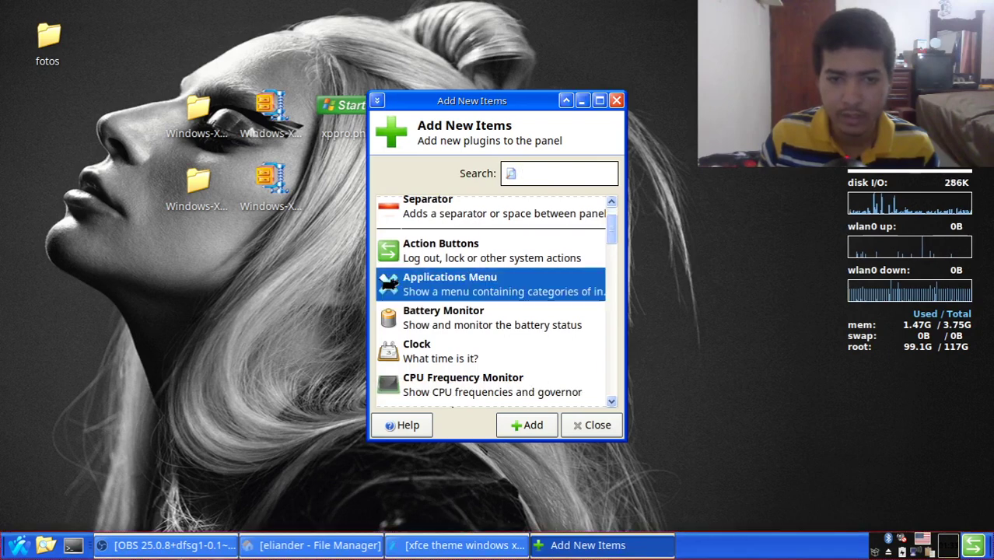
pyautogui.doubleClick(389, 272)
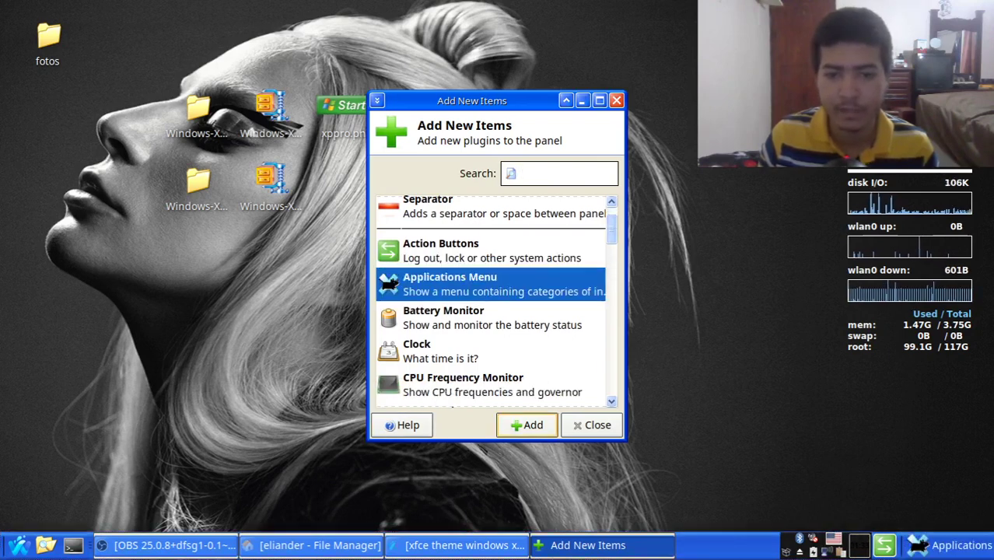
pyautogui.click(591, 425)
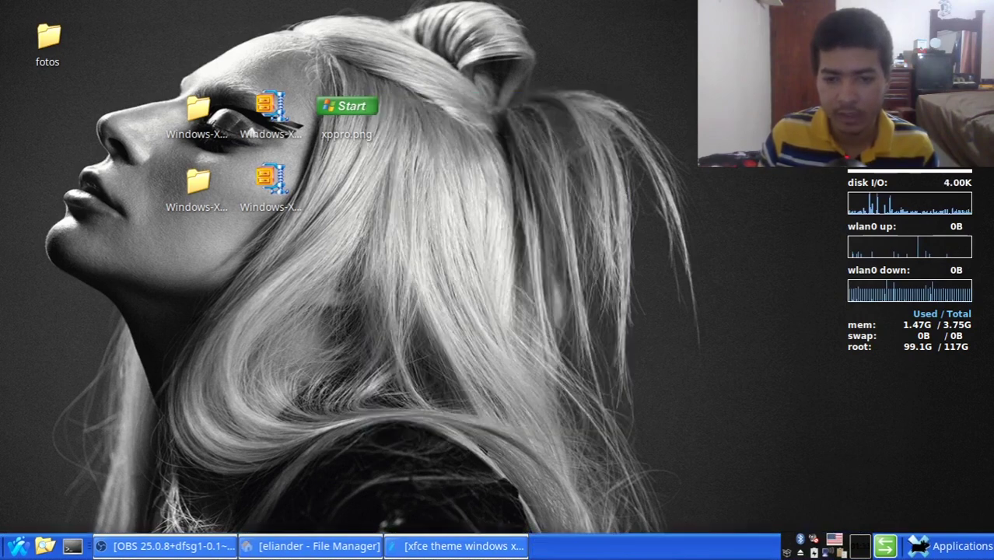
# Step: Move the Applications Menu item to the far left end of the panel, ahead of the launchers
pyautogui.rightClick(918, 546)
pyautogui.moveTo(872, 520)
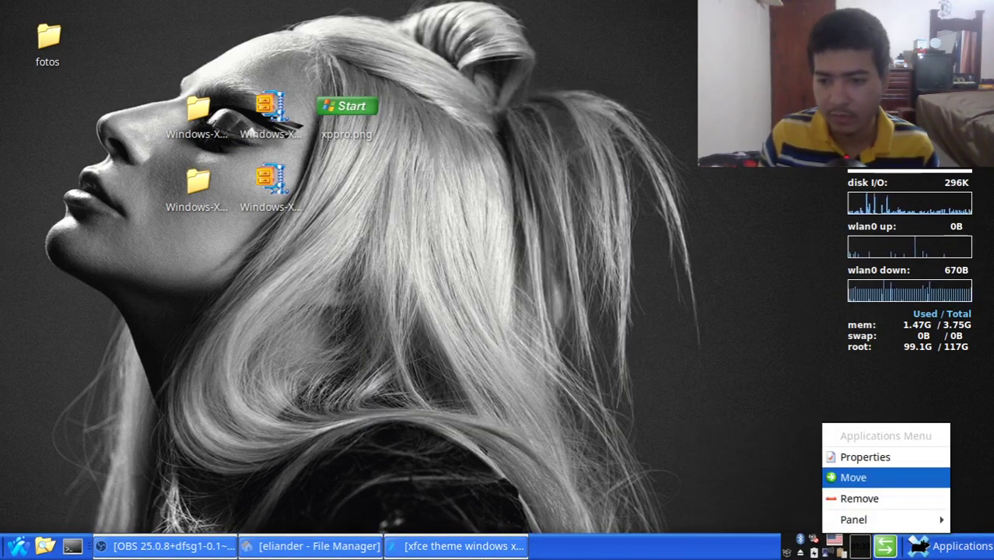
pyautogui.click(895, 478)
pyautogui.click(845, 529)
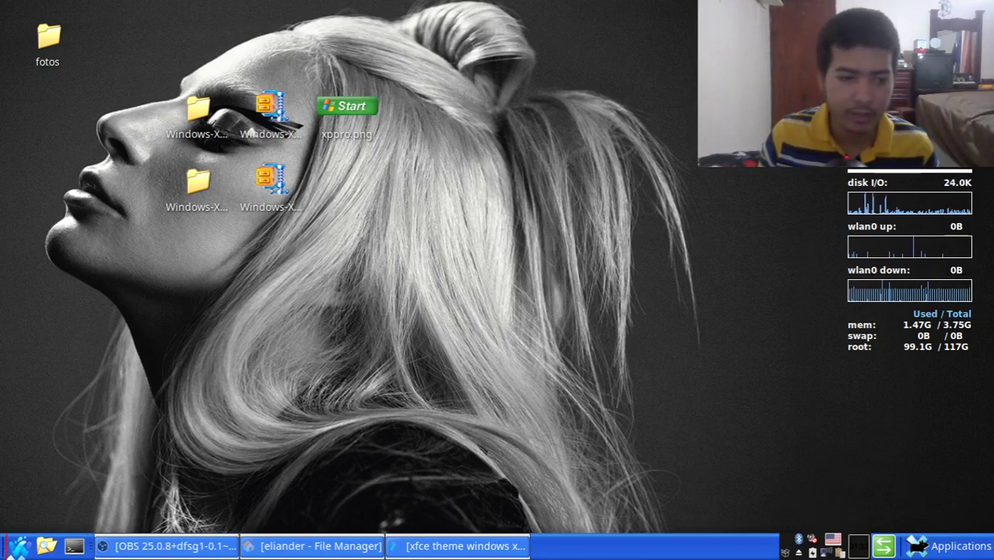
pyautogui.click(3, 546)
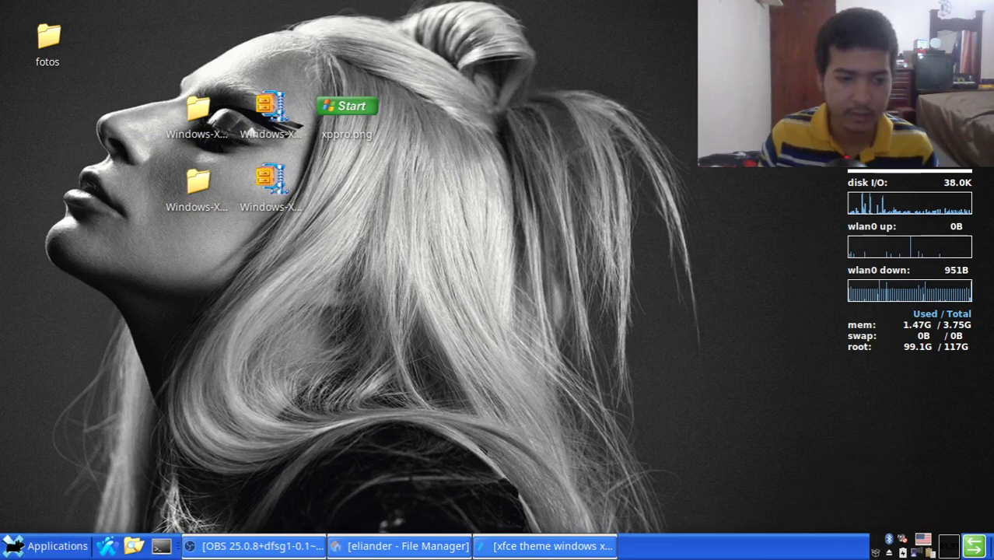
# Step: Open the new Applications Menu to examine its entries and close it again
pyautogui.rightClick(54, 546)
pyautogui.press('Escape')
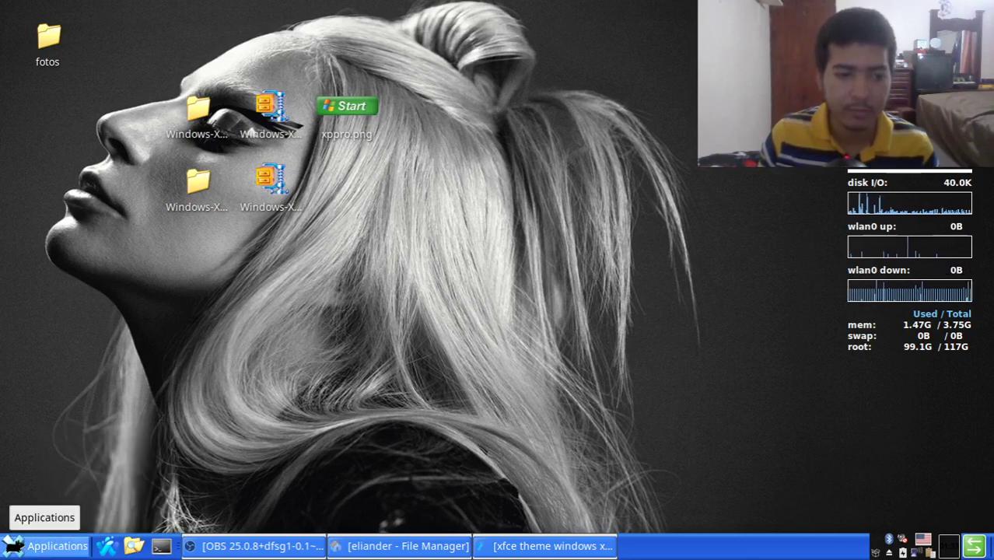
pyautogui.click(55, 546)
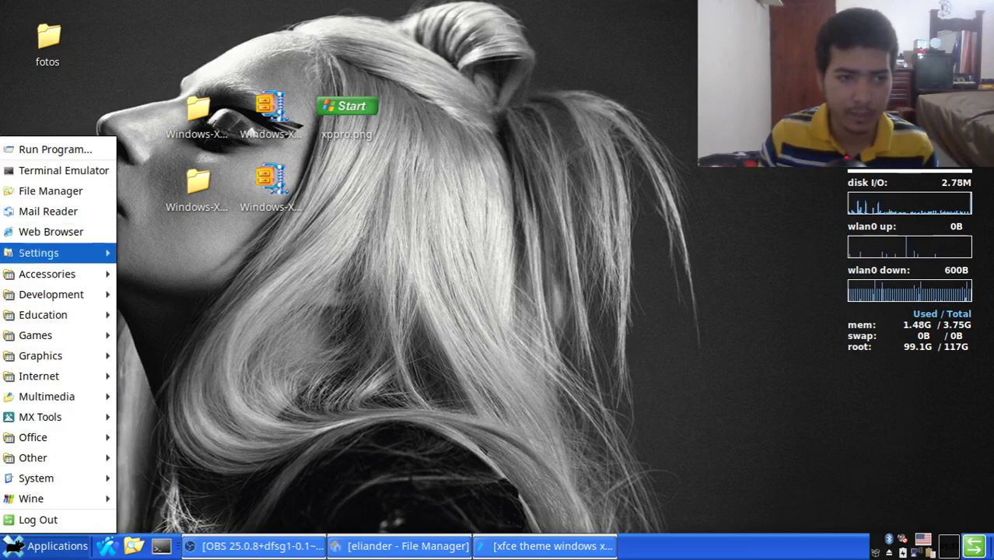
pyautogui.press('Escape')
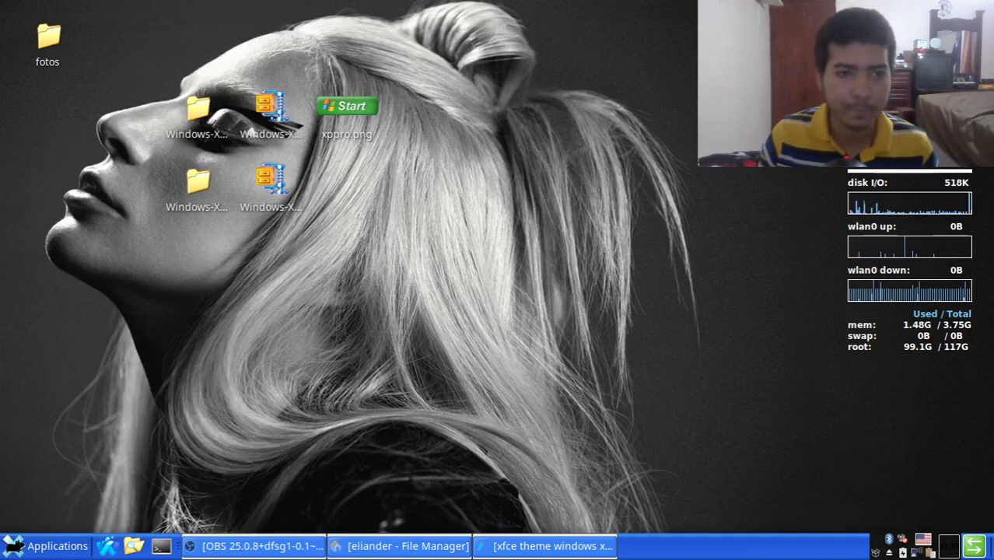
# Step: Open the Applications Menu item's properties and turn off the display of its button title
pyautogui.rightClick(54, 546)
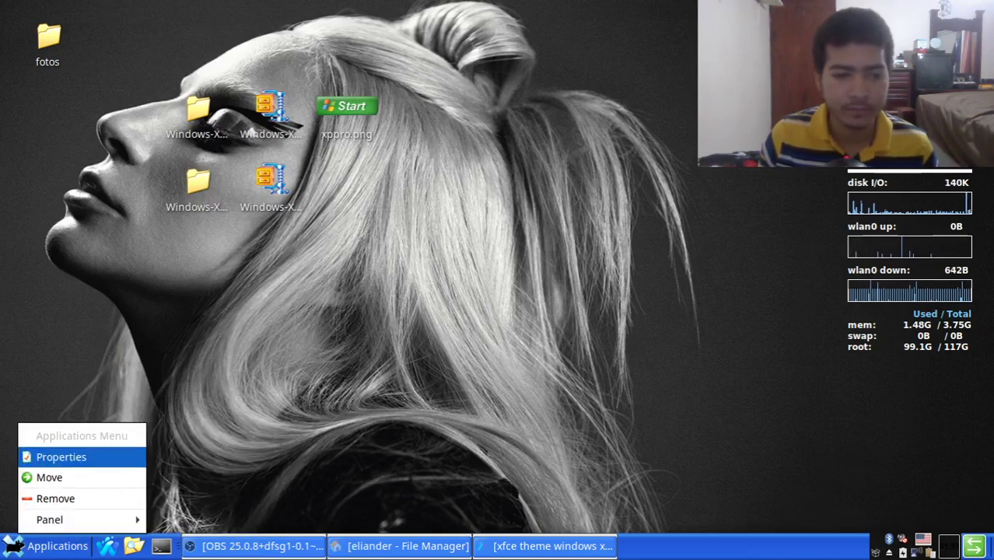
pyautogui.click(61, 457)
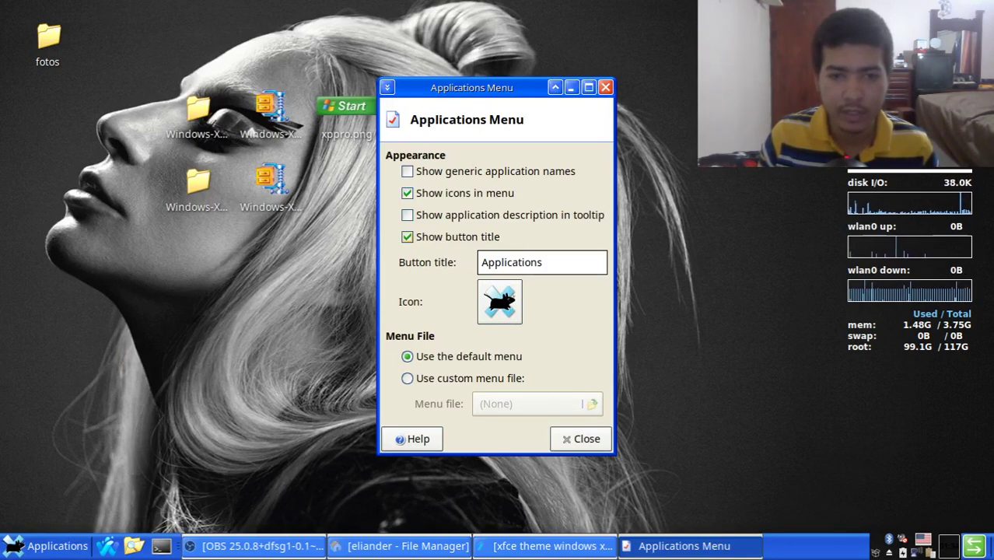
pyautogui.click(408, 237)
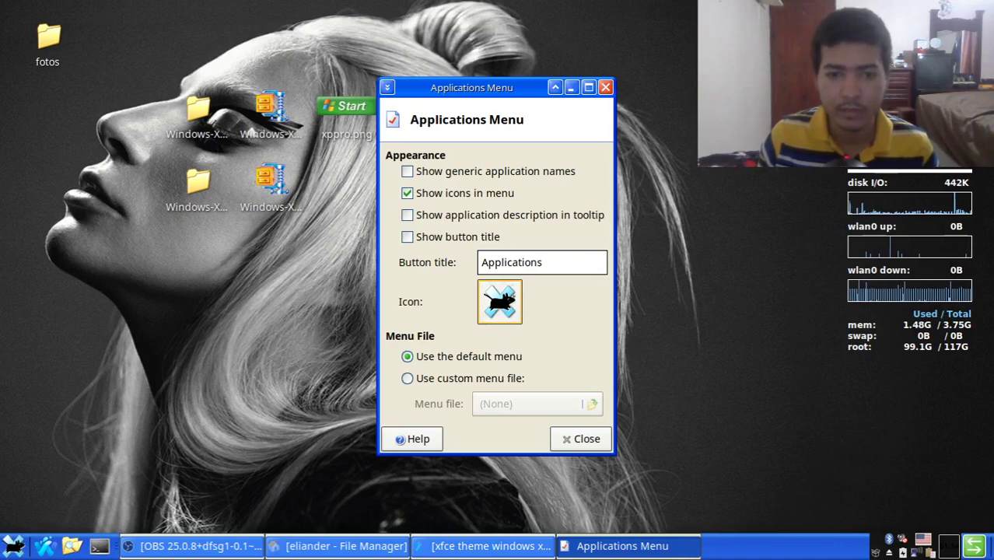
# Step: Open the icon chooser for the Applications Menu button and switch its icon source to Image Files
pyautogui.click(499, 302)
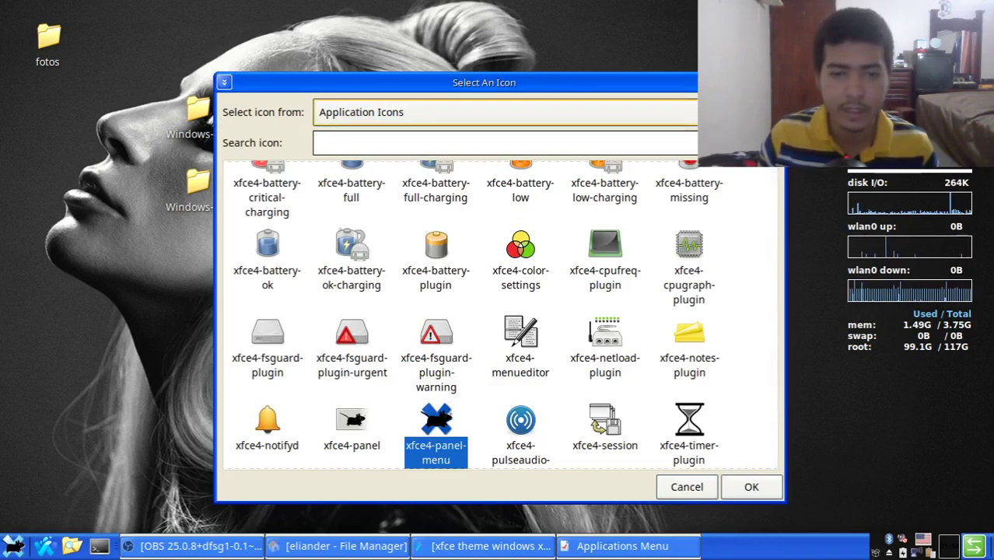
pyautogui.scroll(1, 731, 112)
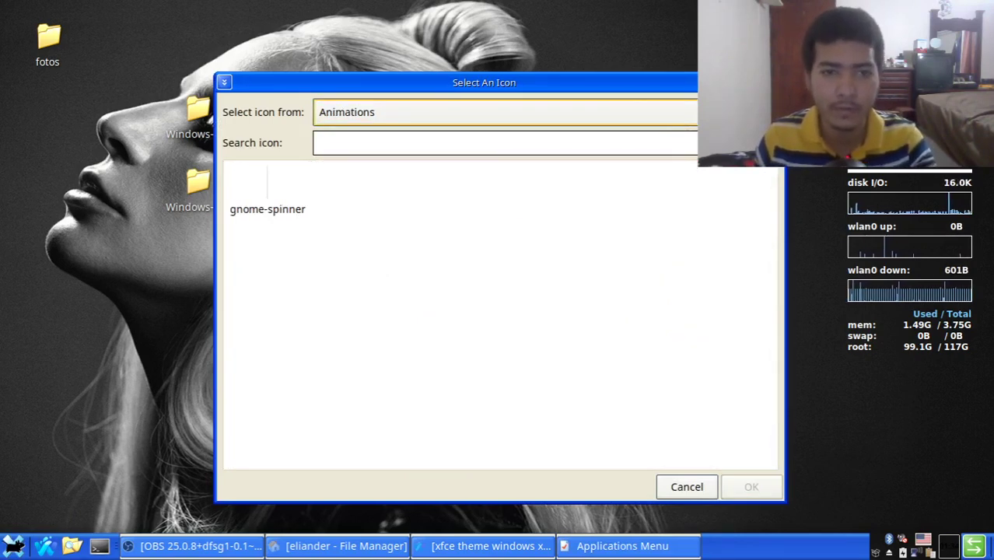
pyautogui.click(731, 112)
pyautogui.click(731, 112)
pyautogui.click(731, 112)
pyautogui.press('Down')
pyautogui.press('Down')
pyautogui.press('Down')
pyautogui.press('Down')
pyautogui.press('Down')
pyautogui.press('Down')
pyautogui.press('Down')
pyautogui.press('Down')
pyautogui.press('Down')
pyautogui.press('Down')
pyautogui.press('Down')
pyautogui.press('Down')
pyautogui.press('Down')
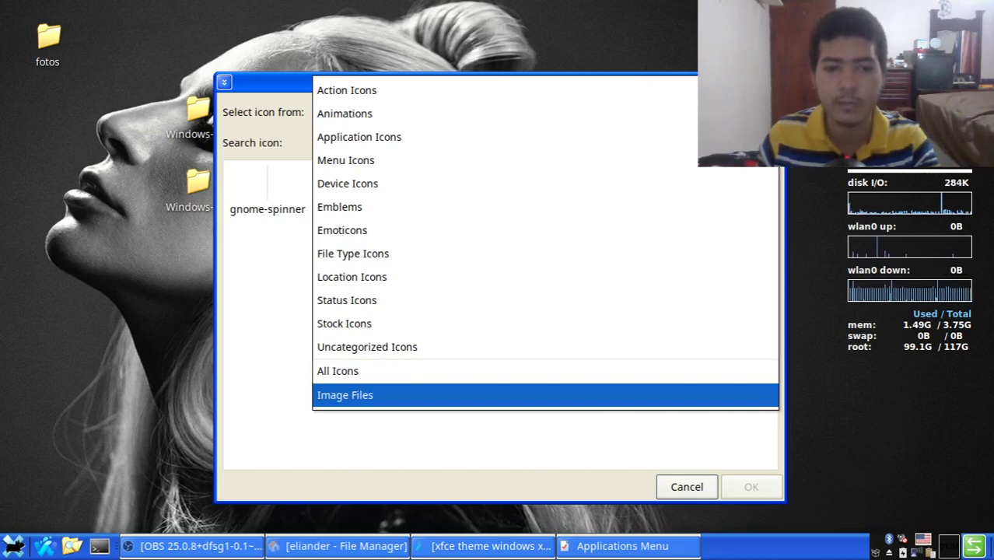
pyautogui.press('Return')
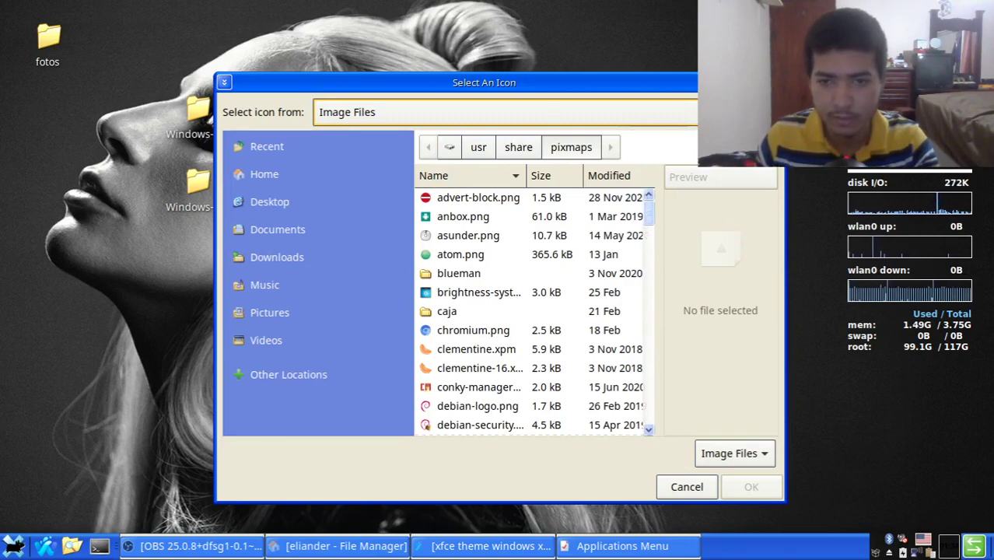
# Step: Choose debian-logo.png from the pixmaps folder as the Applications Menu button's icon
pyautogui.scroll(-5, 537, 311)
pyautogui.scroll(1, 537, 311)
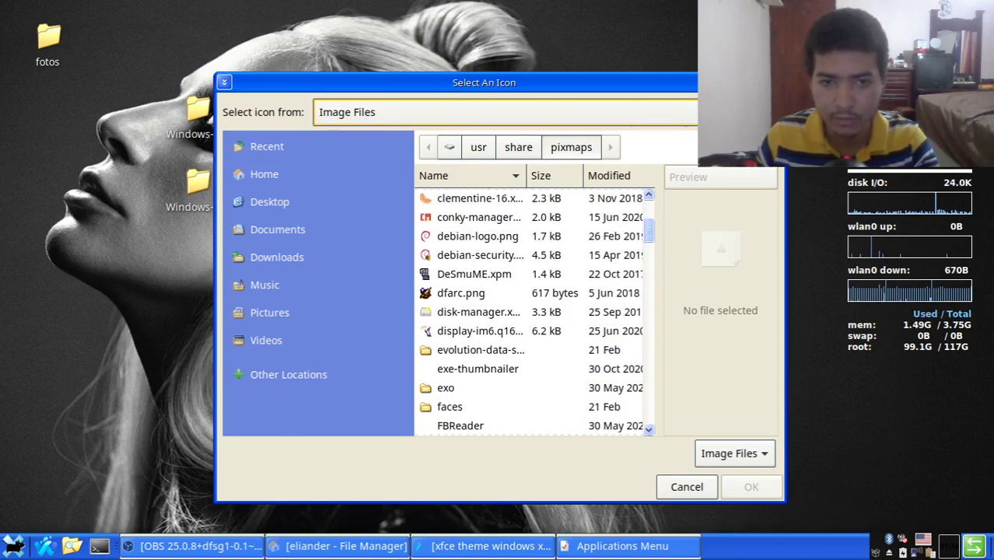
pyautogui.click(477, 235)
pyautogui.click(751, 487)
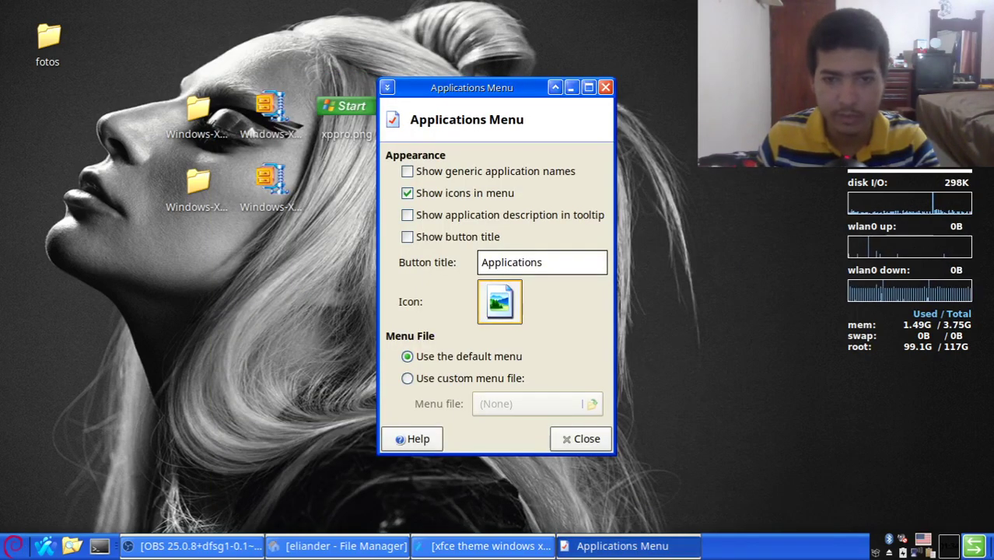
# Step: Reopen the icon chooser for the Applications Menu button and select xppro.png in the Desktop folder to preview it
pyautogui.click(500, 302)
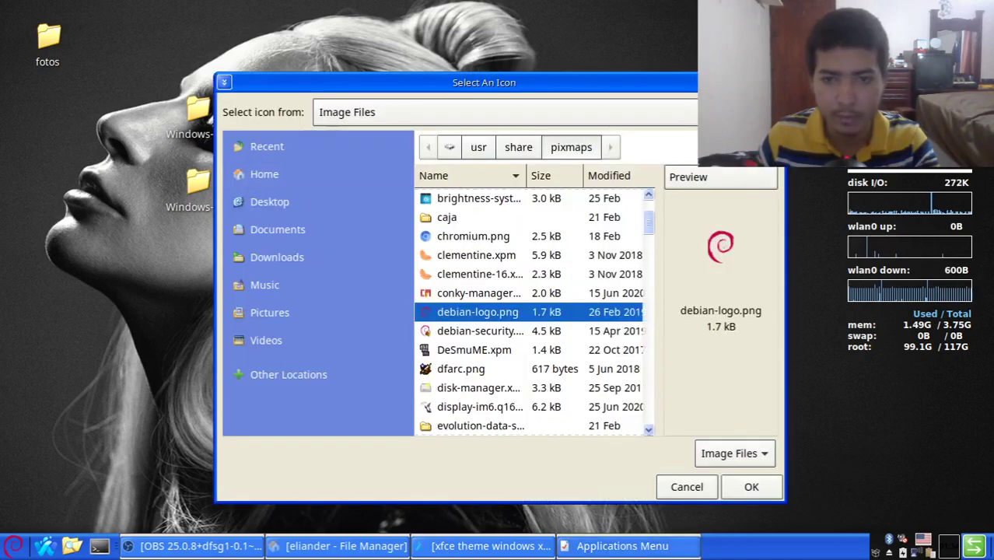
pyautogui.scroll(-6, 529, 311)
pyautogui.scroll(4, 529, 311)
pyautogui.scroll(5, 529, 311)
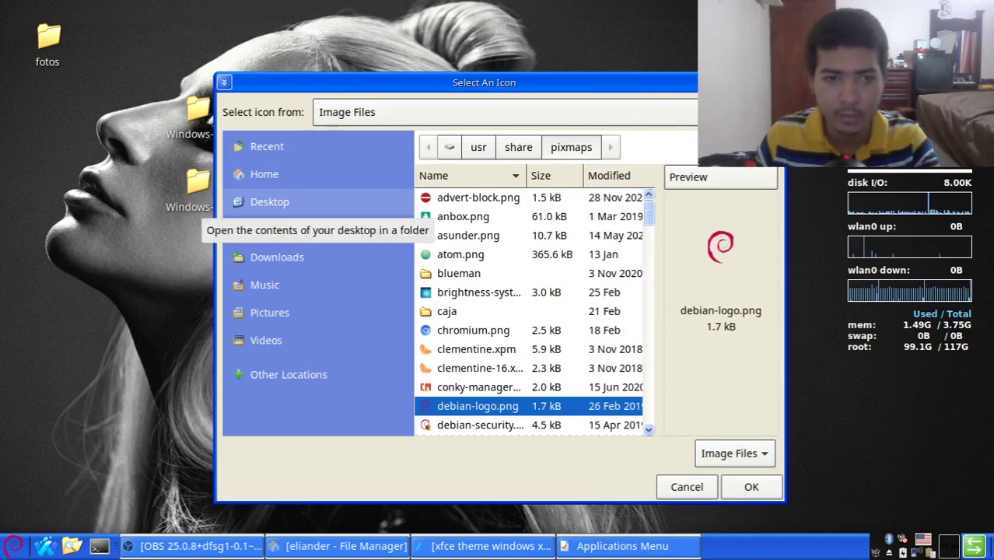
pyautogui.click(264, 202)
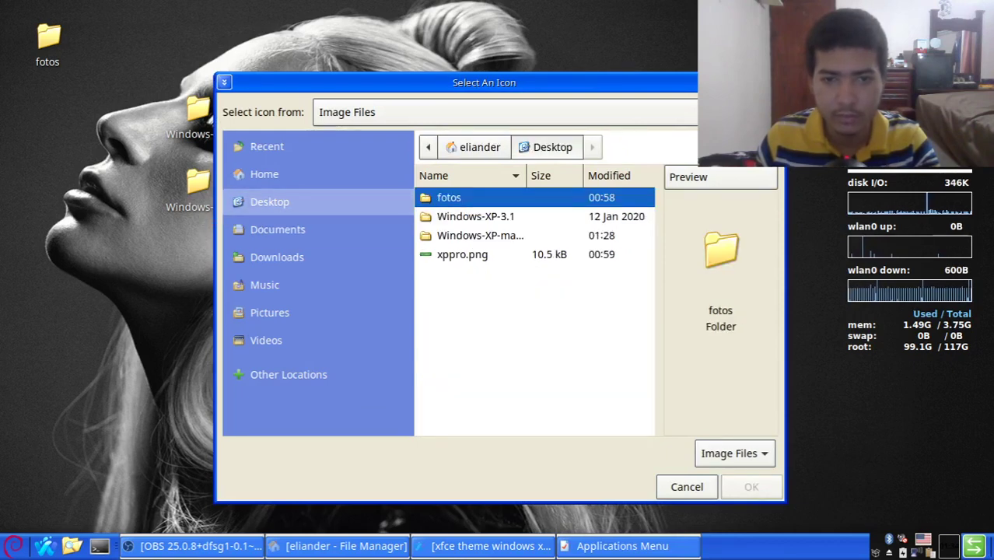
pyautogui.click(463, 255)
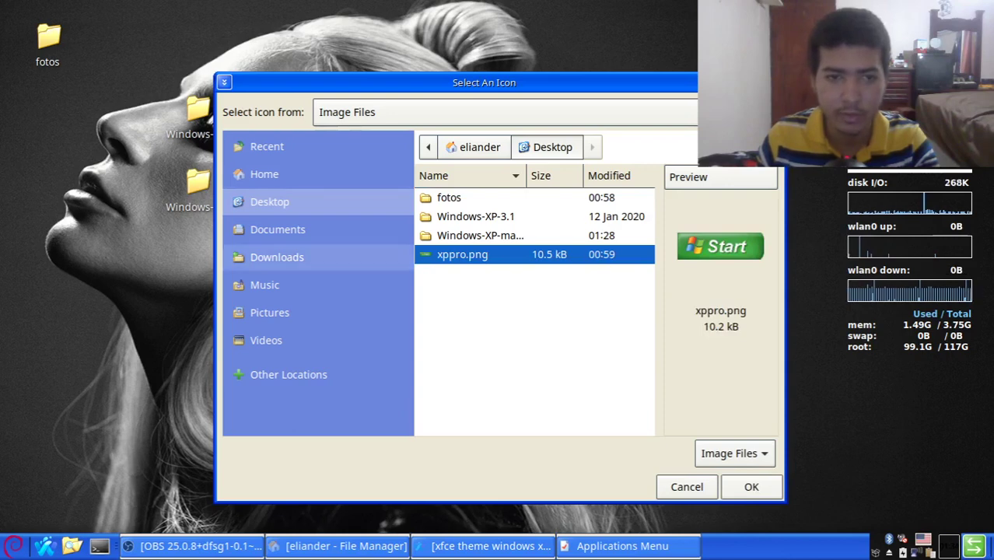
# Step: Look through the home folder's contents in the icon chooser for image files
pyautogui.click(263, 175)
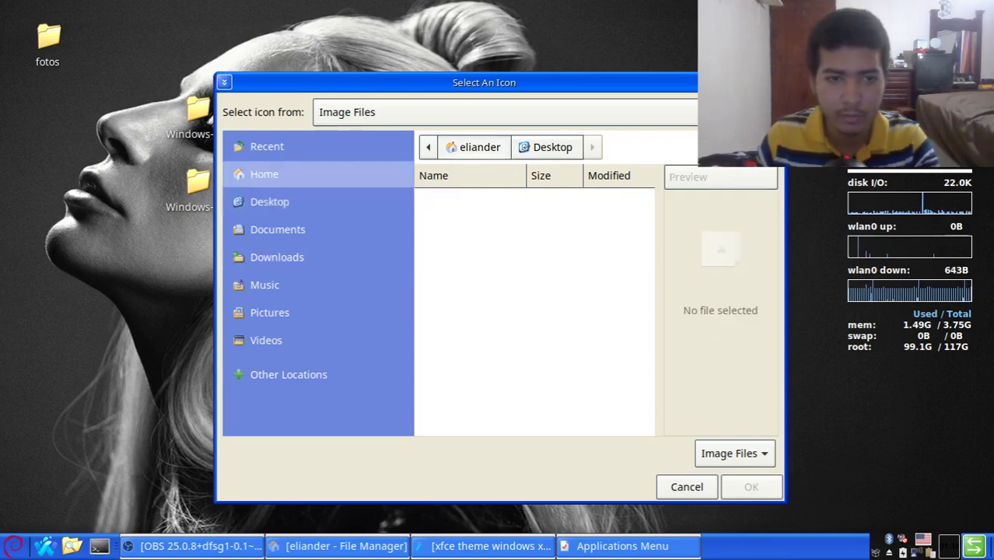
pyautogui.scroll(-5, 533, 311)
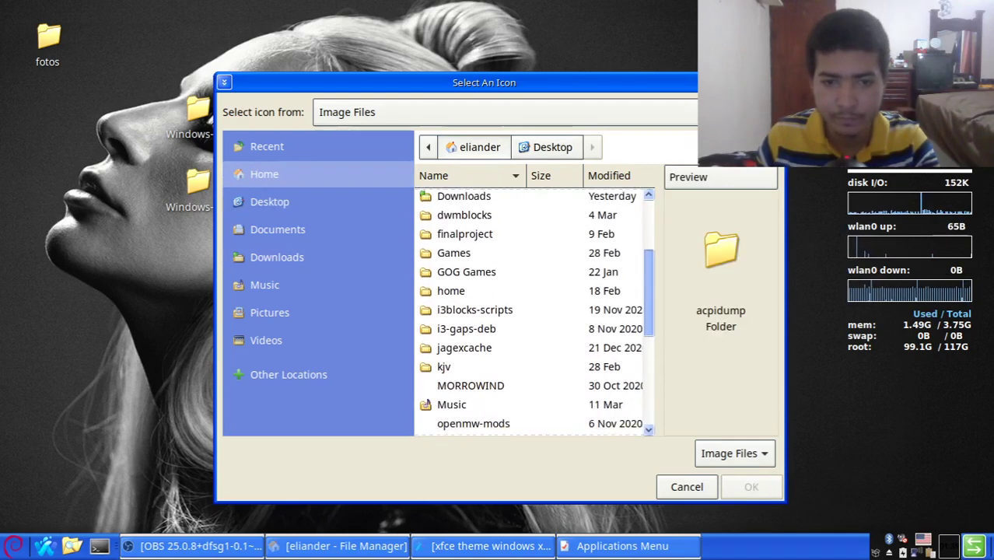
pyautogui.scroll(-2, 533, 311)
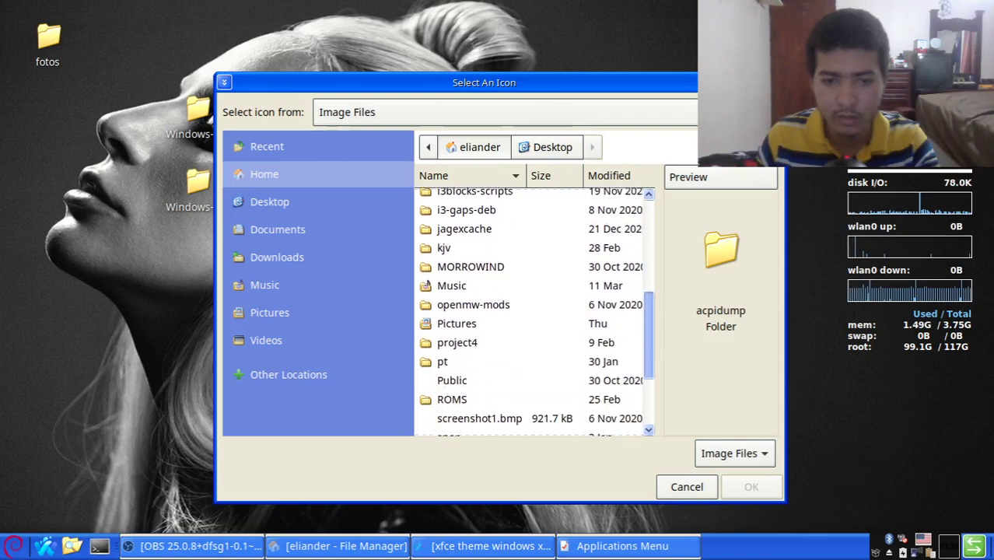
pyautogui.scroll(6, 533, 311)
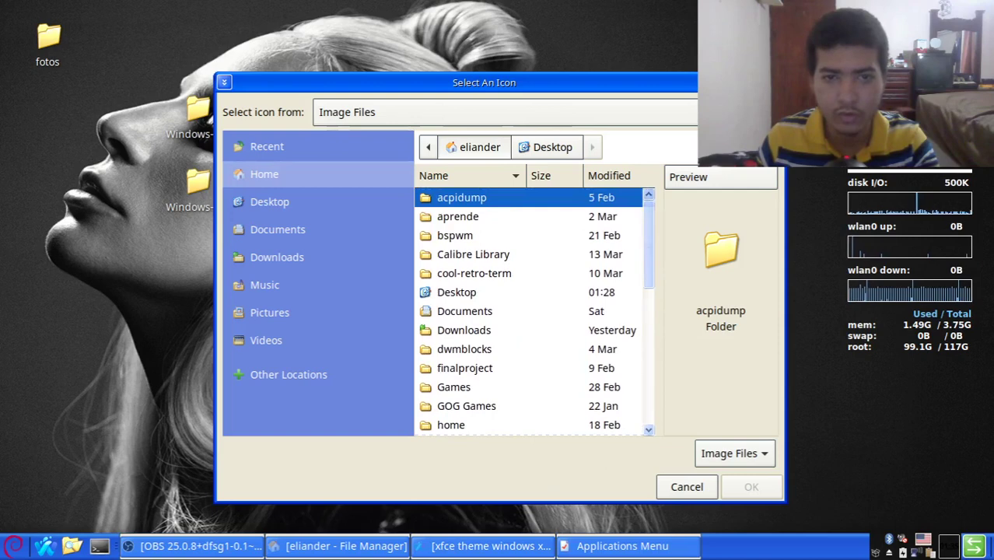
pyautogui.click(734, 453)
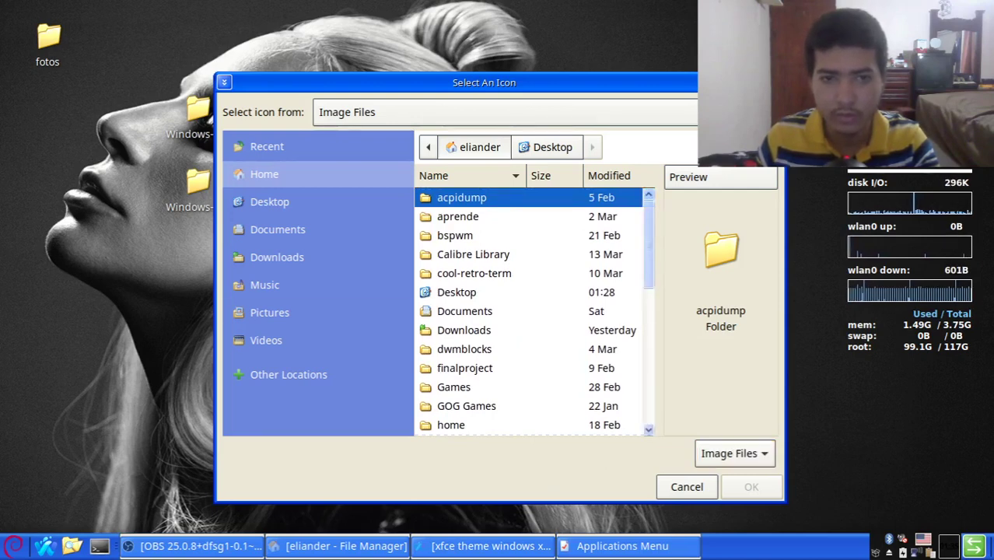
pyautogui.scroll(-10, 535, 311)
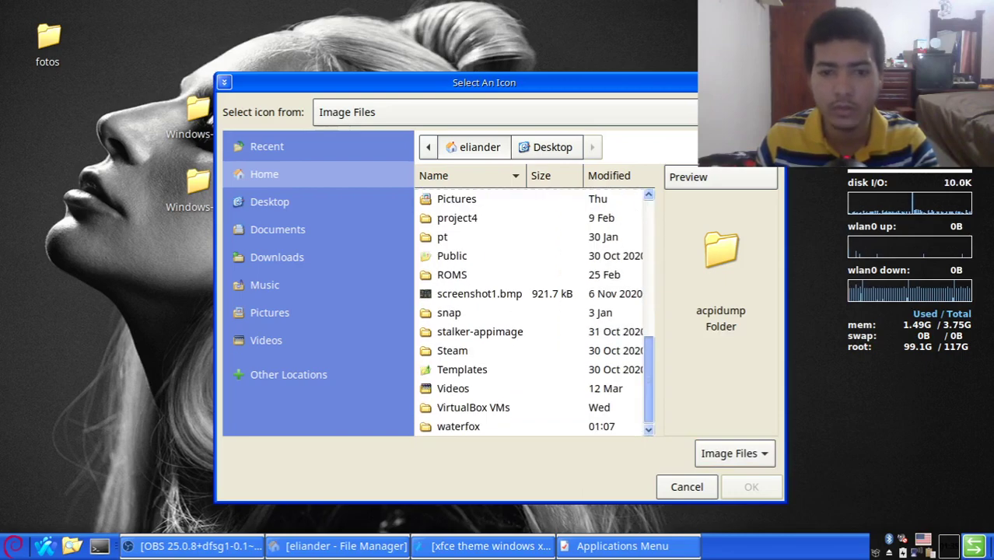
pyautogui.scroll(10, 535, 311)
# Step: Apply xppro.png from the Desktop folder as the Applications Menu button's icon and close the item's properties
pyautogui.click(270, 202)
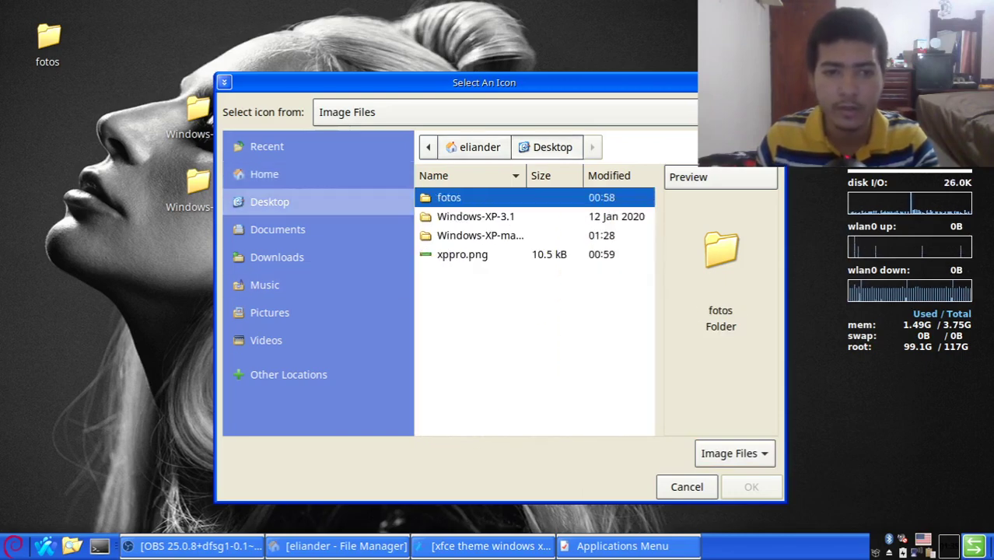
pyautogui.doubleClick(463, 255)
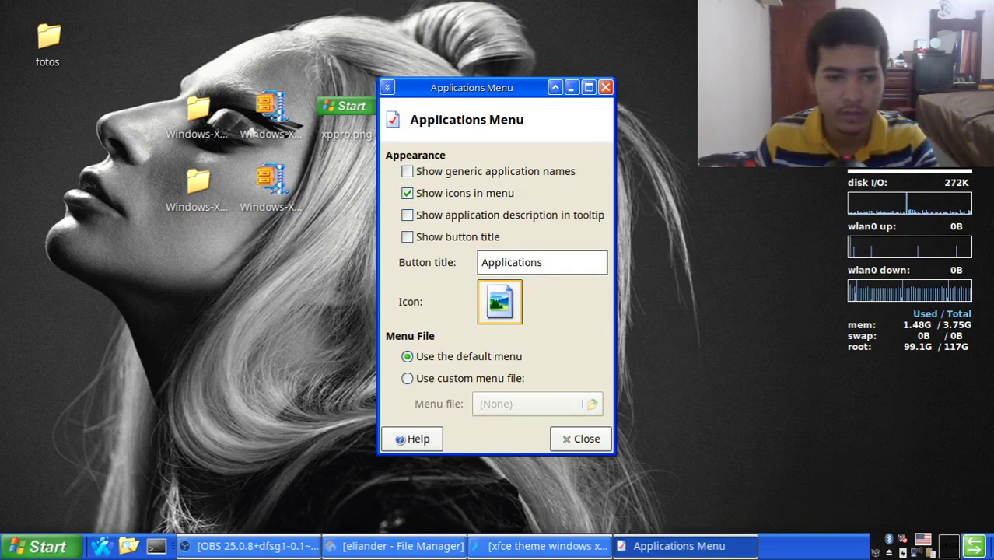
pyautogui.click(41, 547)
pyautogui.click(42, 547)
pyautogui.click(41, 547)
pyautogui.click(42, 547)
pyautogui.click(580, 440)
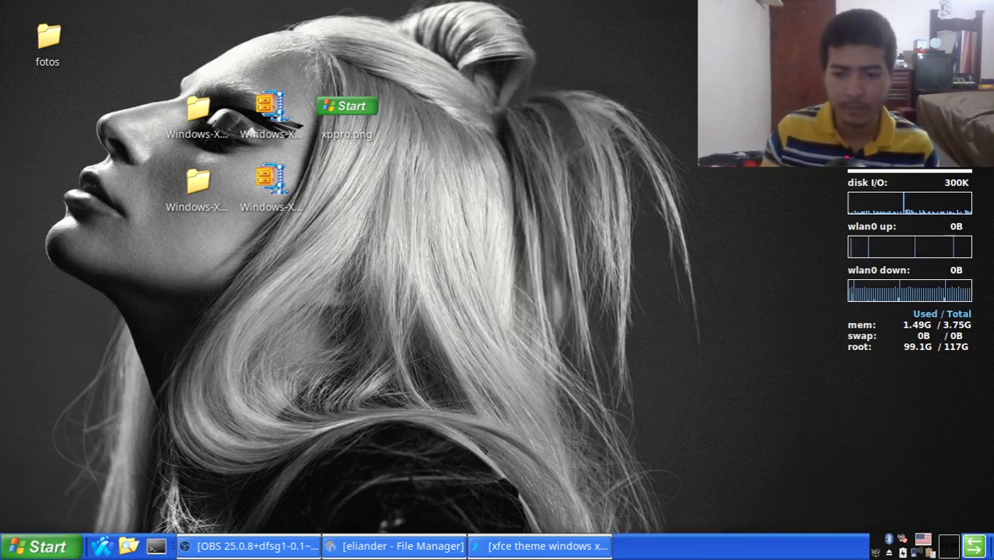
pyautogui.rightClick(712, 547)
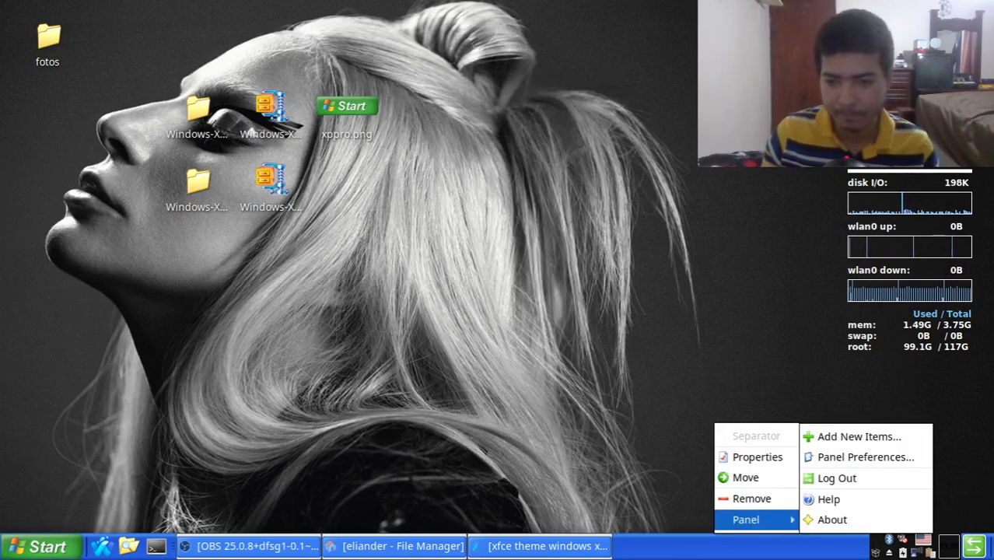
pyautogui.click(836, 546)
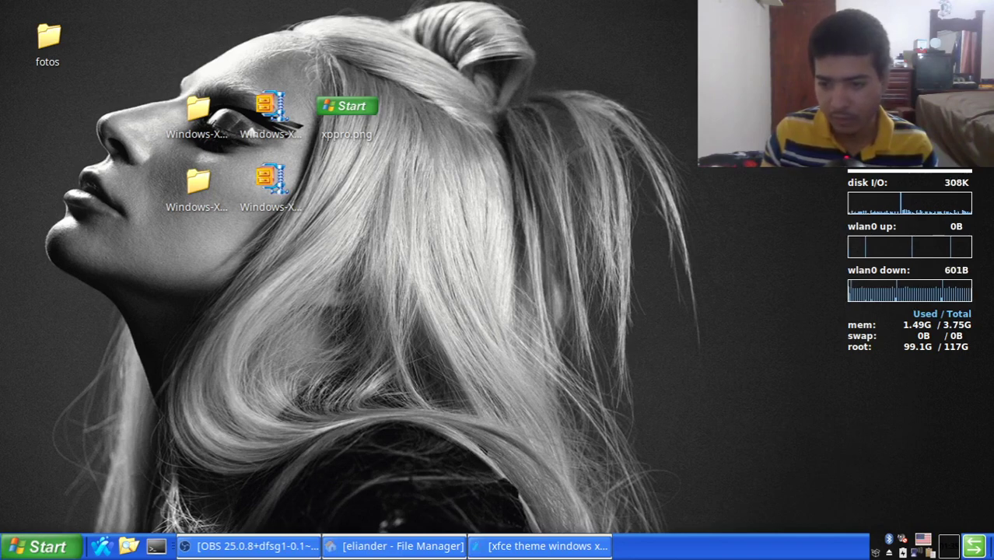
pyautogui.click(903, 539)
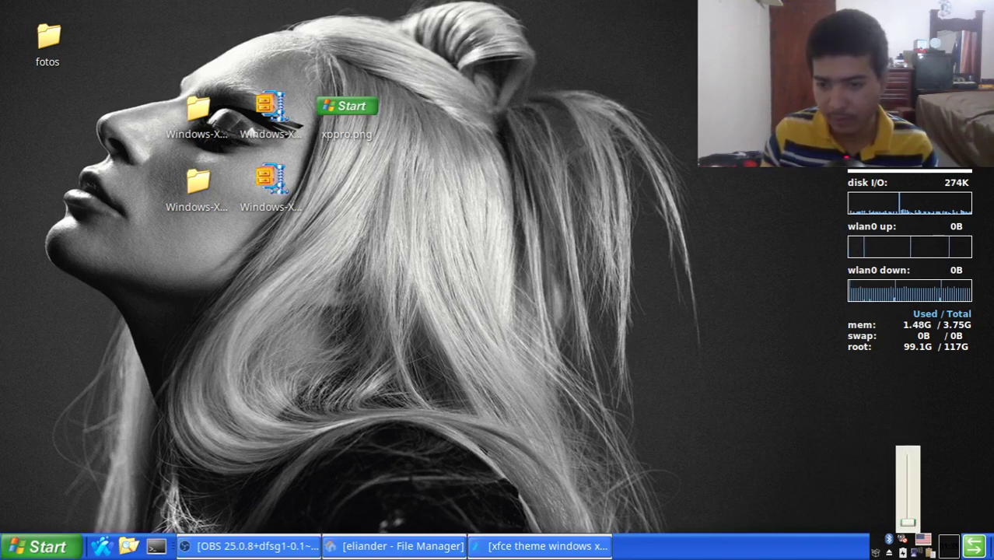
pyautogui.click(902, 538)
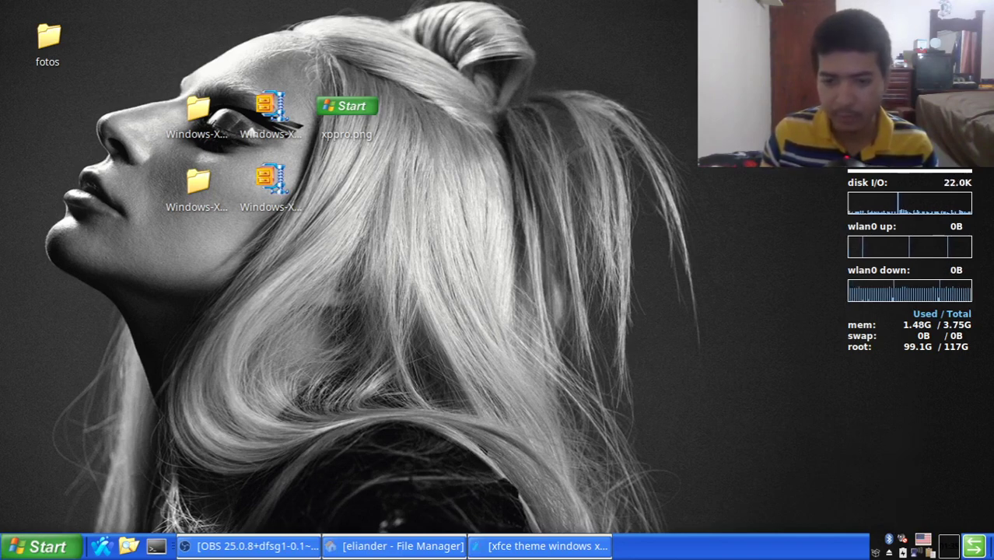
pyautogui.click(41, 547)
pyautogui.click(40, 547)
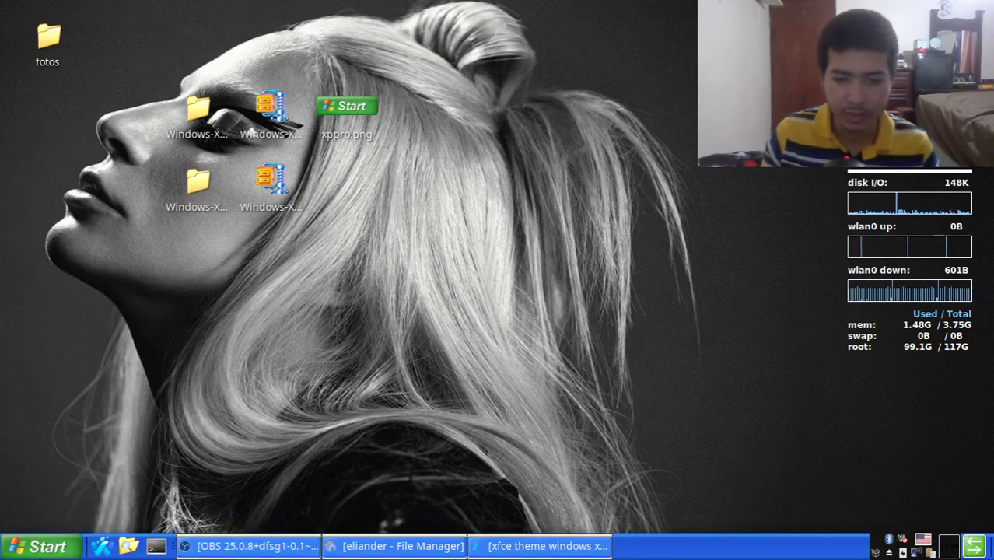
# Step: Open the panel preferences, set Panel 1's background style to None (use system style), and close the preferences
pyautogui.rightClick(682, 546)
pyautogui.moveTo(713, 520)
pyautogui.click(825, 458)
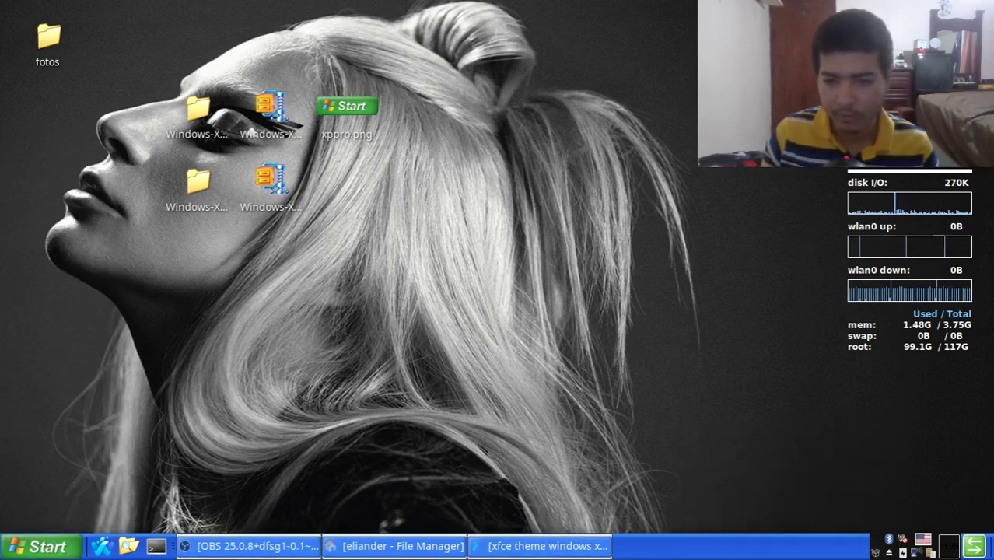
pyautogui.click(120, 121)
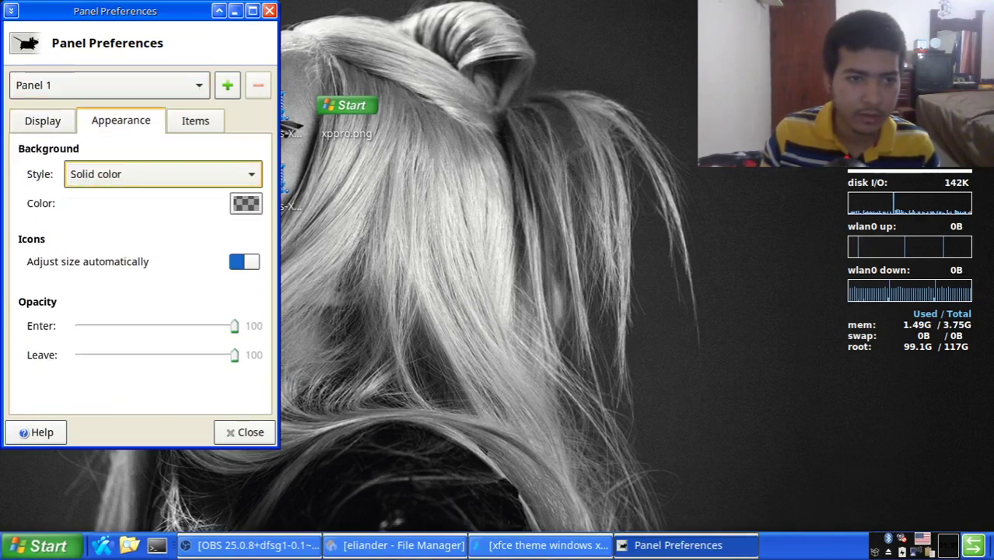
pyautogui.press('Up')
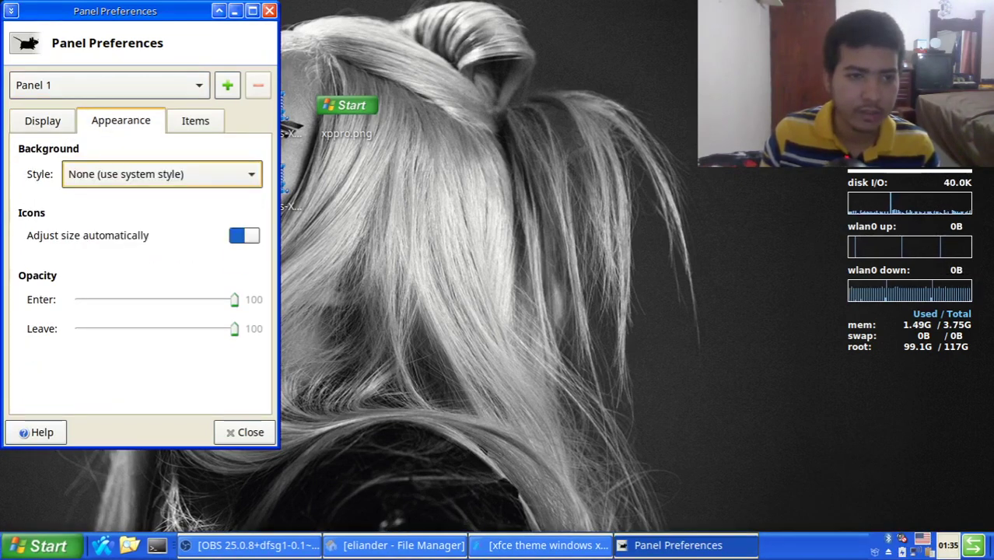
pyautogui.click(161, 174)
pyautogui.click(162, 174)
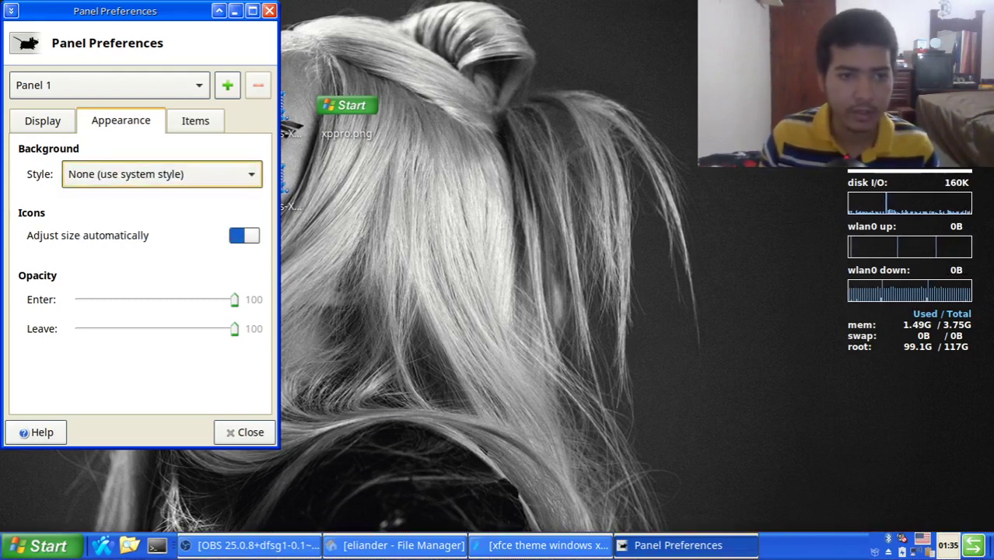
pyautogui.moveTo(115, 11); pyautogui.dragTo(588, 56)
pyautogui.click(715, 477)
# Step: Open the Start menu to examine its entries with the new panel style and close it
pyautogui.click(39, 546)
pyautogui.click(38, 546)
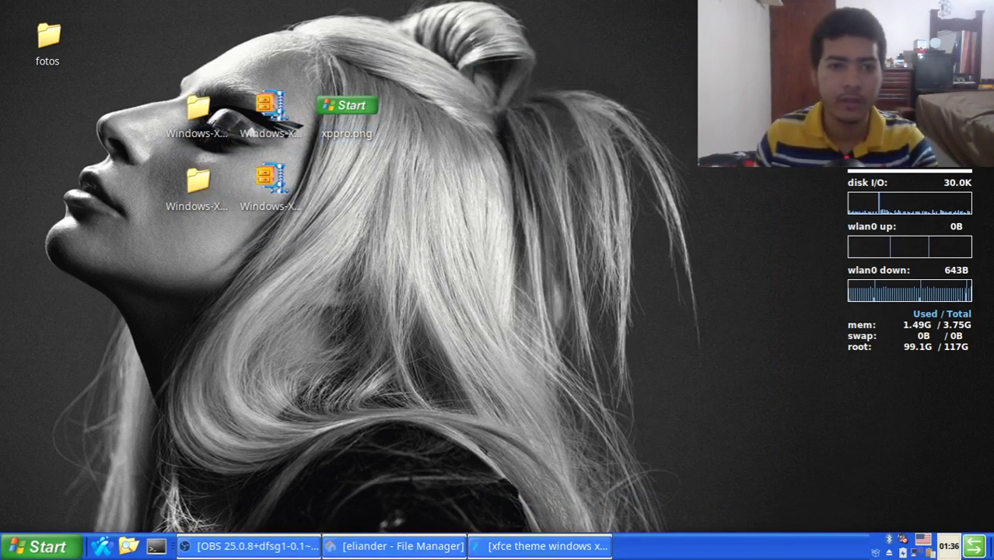
pyautogui.click(39, 547)
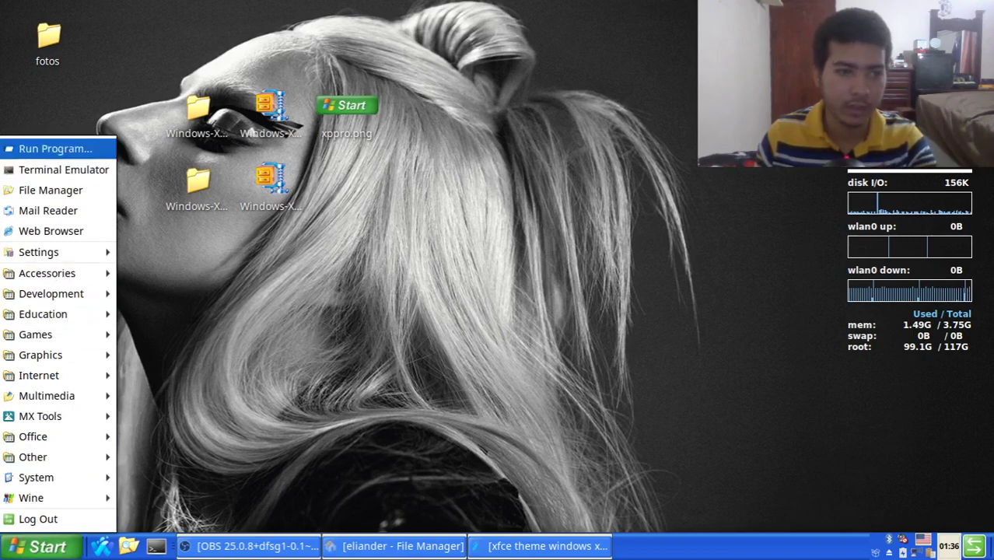
pyautogui.moveTo(35, 477)
pyautogui.click(297, 126)
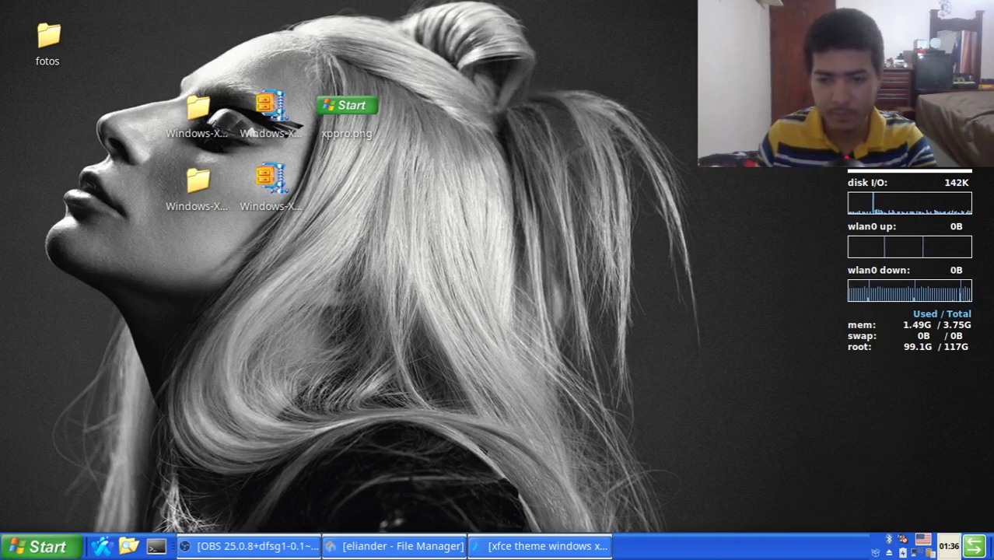
# Step: Open the Notification Area's properties, set its maximum icon size to 23 px, and close them
pyautogui.rightClick(907, 537)
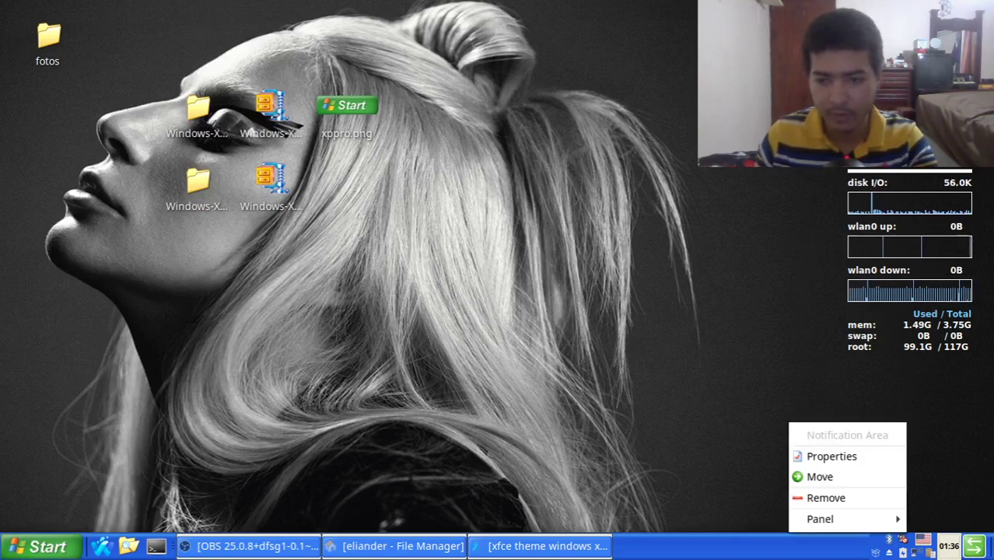
pyautogui.click(832, 457)
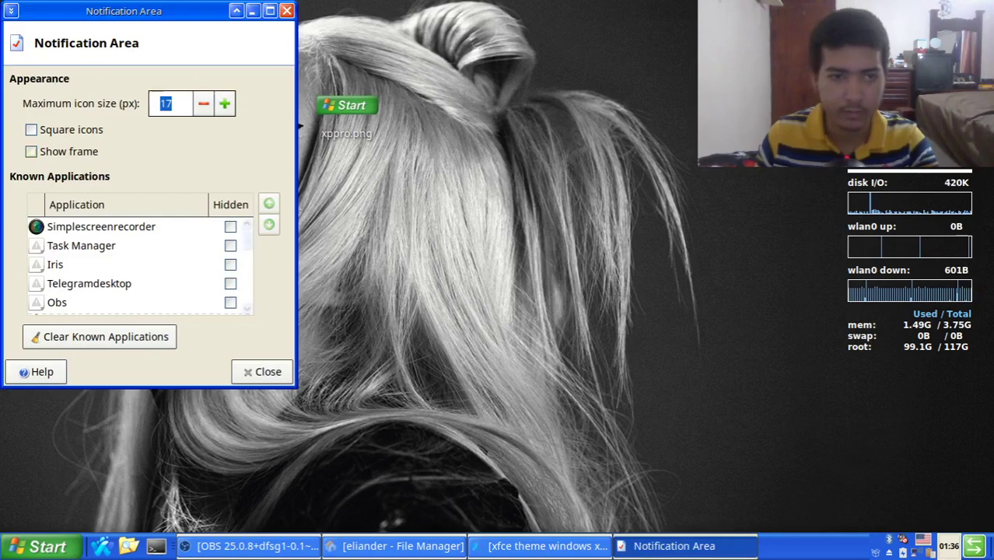
pyautogui.press('Up')
pyautogui.press('Up')
pyautogui.press('Up')
pyautogui.press('Up')
pyautogui.press('Up')
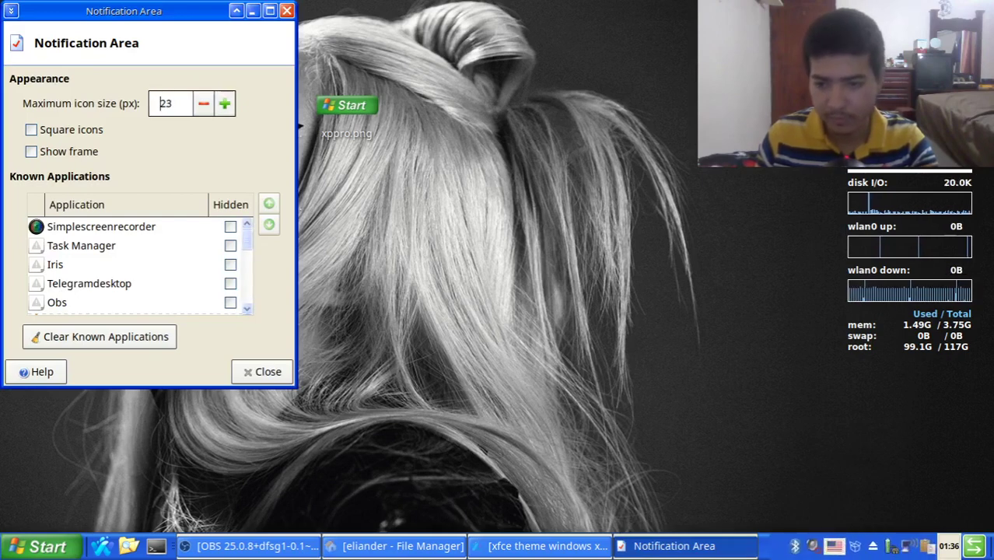
pyautogui.click(262, 372)
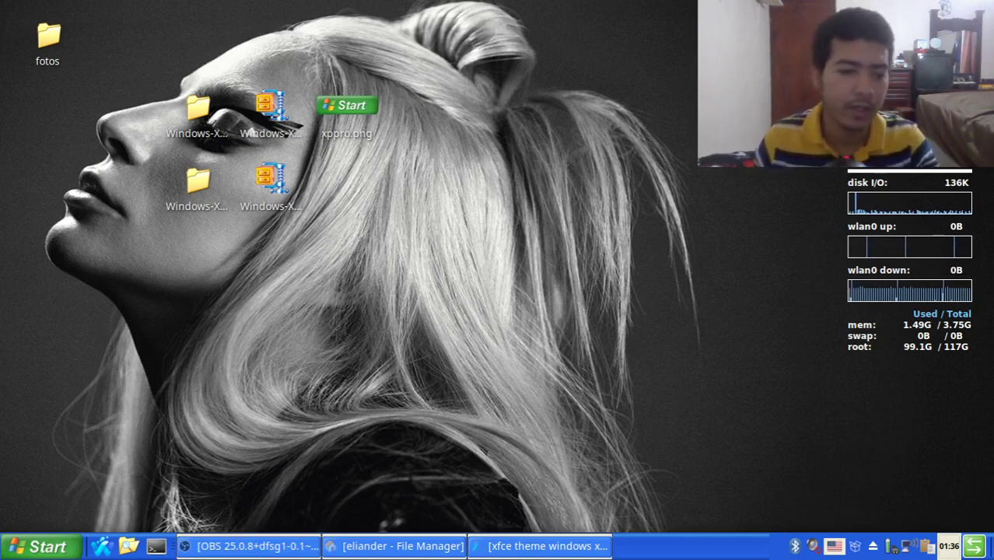
# Step: Check the Start menu once more, close it, and switch to the OBS window
pyautogui.click(40, 546)
pyautogui.press('Escape')
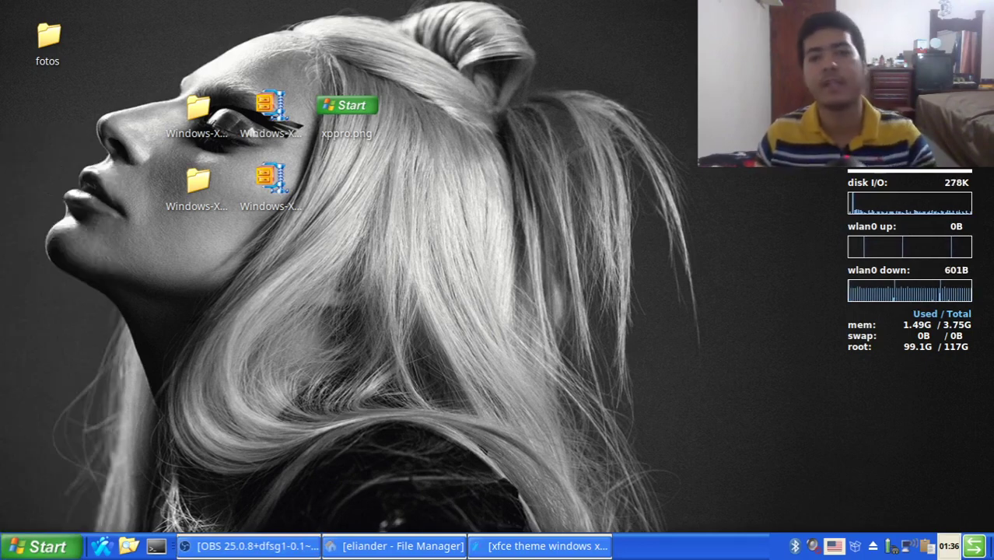
pyautogui.click(249, 546)
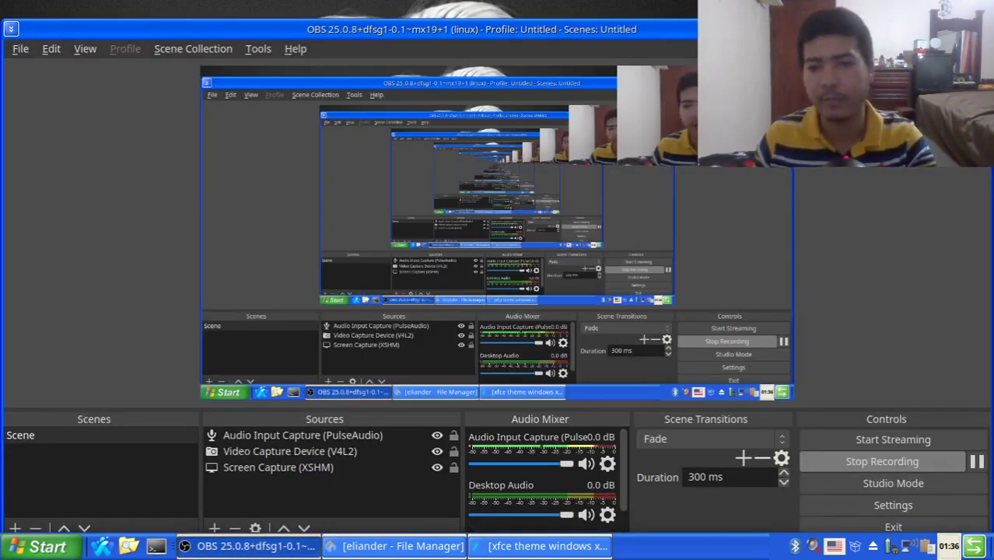